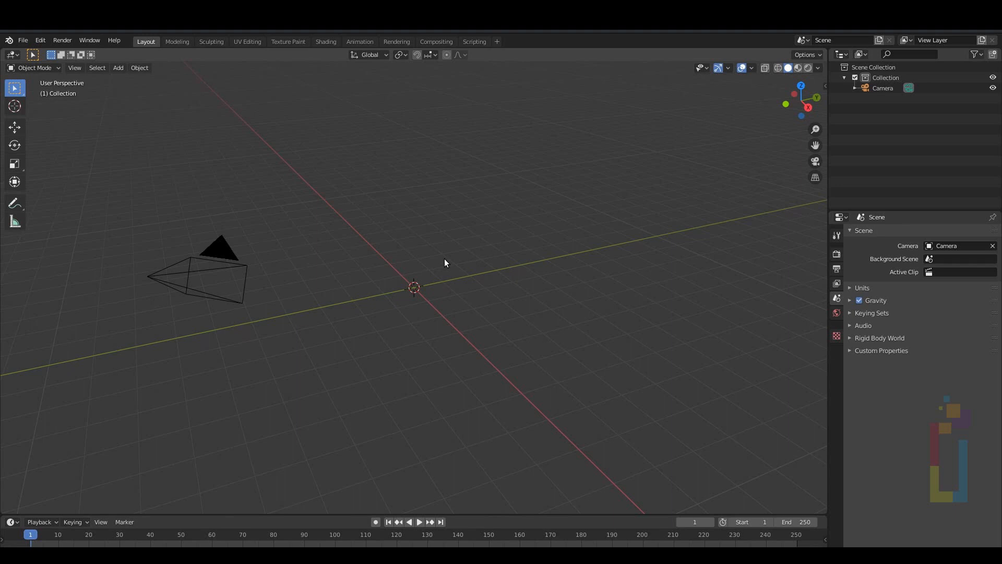
Step: Add the Water_Bottle.jpg image as a reference image aligned to the front view
key(KP_1)
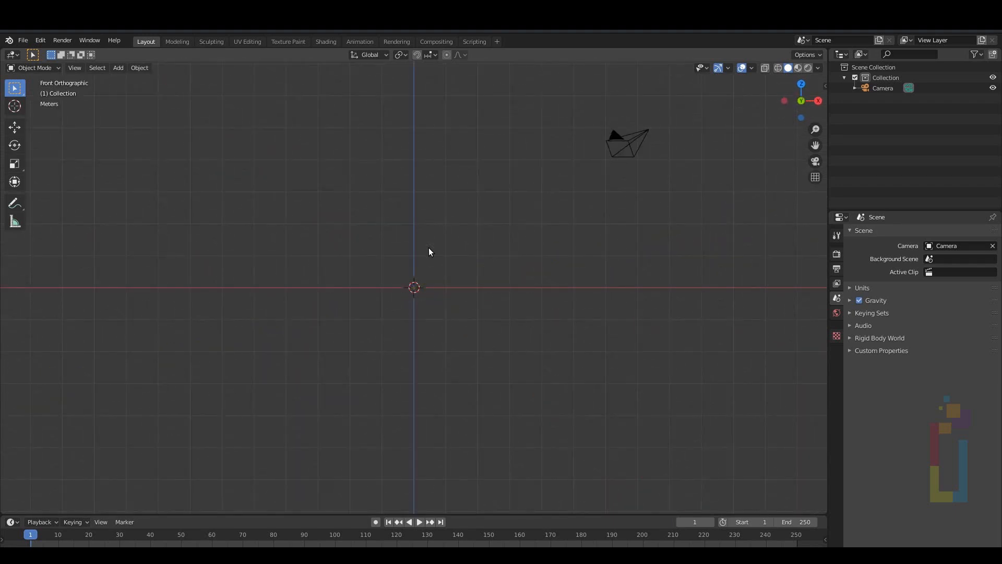
key(shift+a)
mouse_move(414, 353)
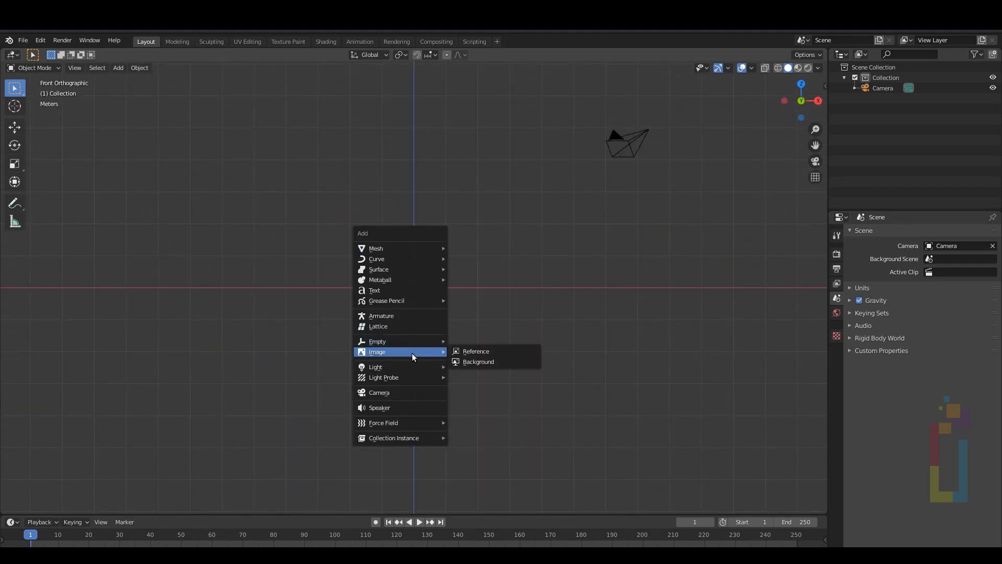
click(486, 353)
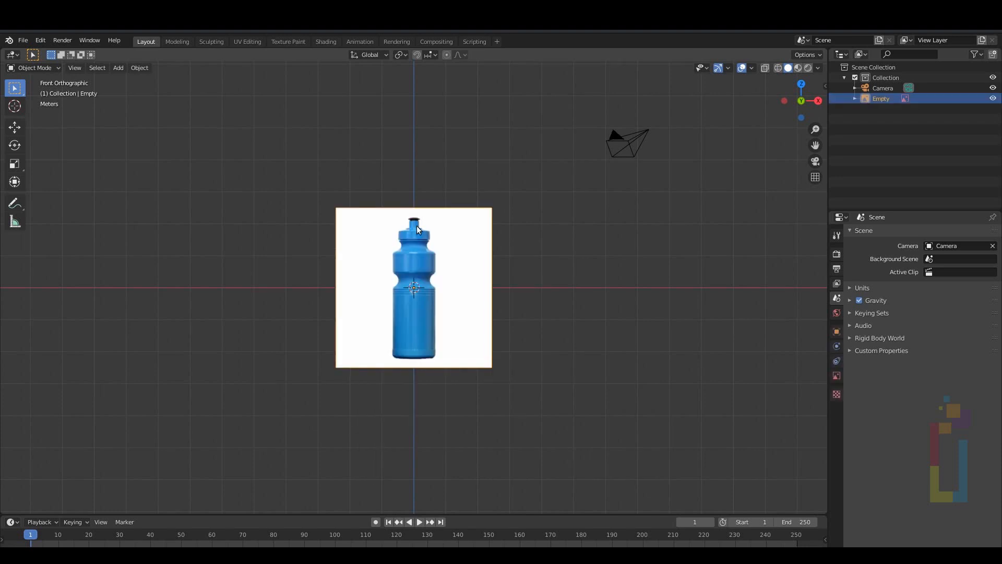
scroll(410, 285, up, 4)
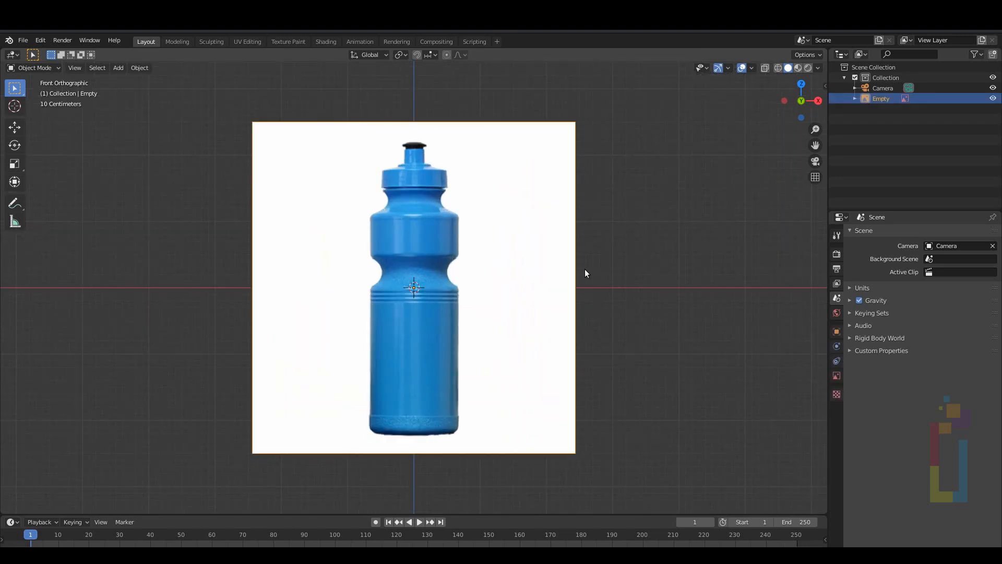
Step: Enable alpha on the reference image with an opacity of 0.6, and set both its depth and side to Front
click(837, 375)
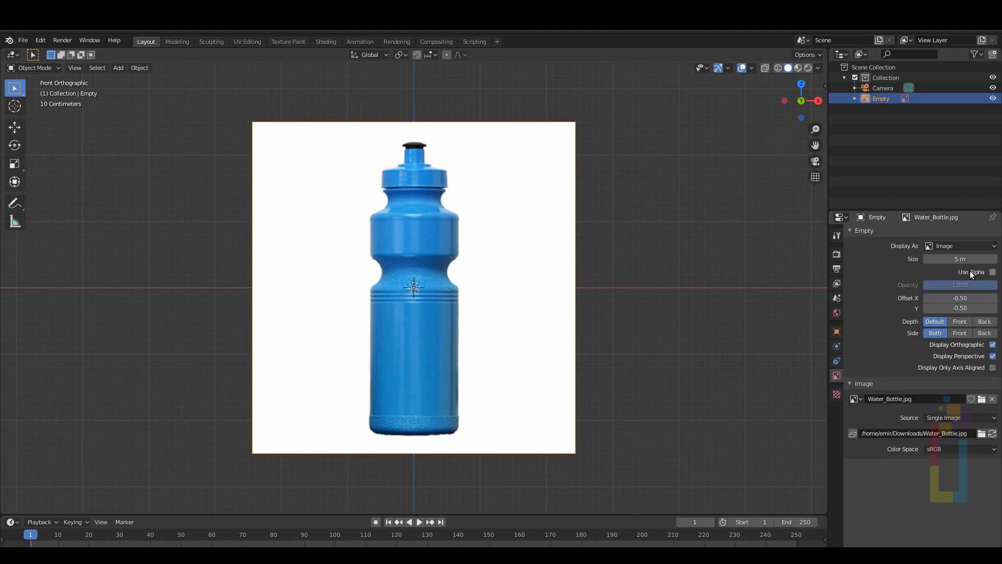
click(993, 272)
click(975, 285)
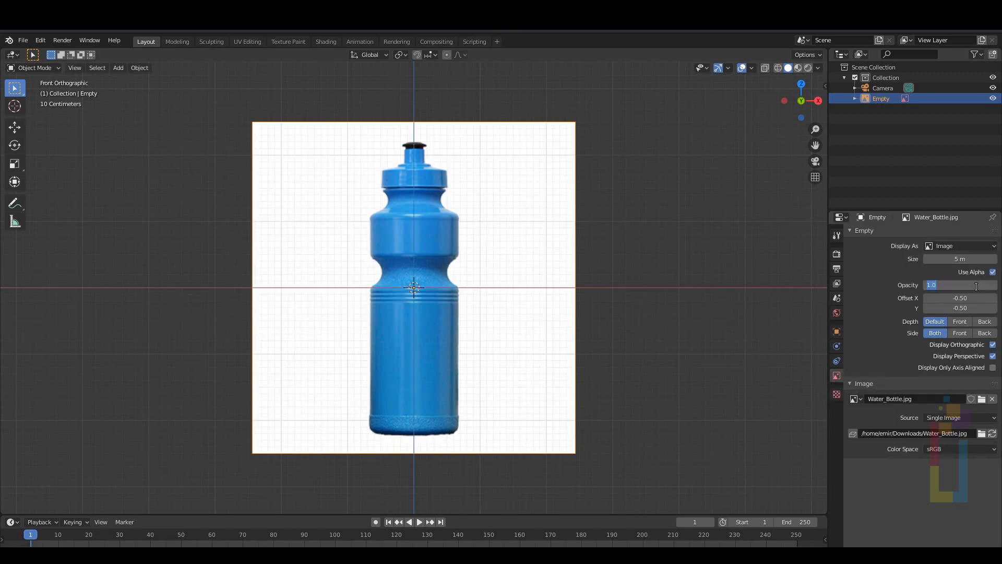
key(Return)
click(973, 287)
key(BackSpace)
text(.6)
key(Return)
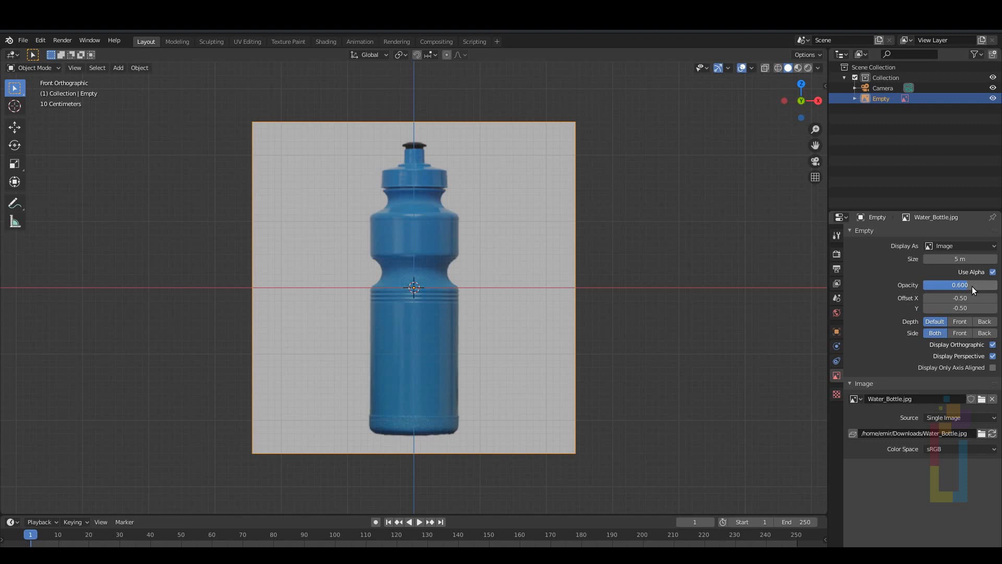
click(955, 322)
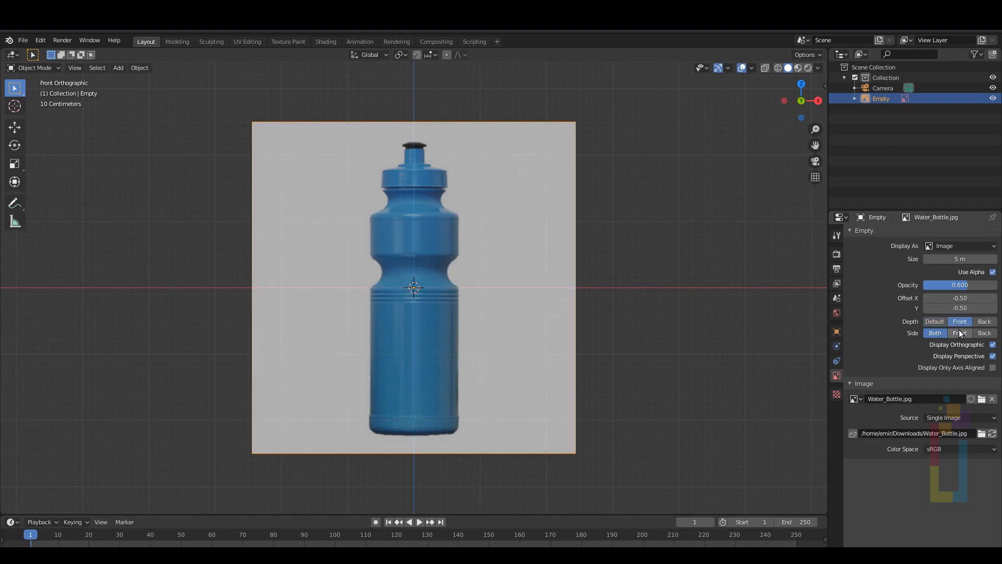
click(960, 332)
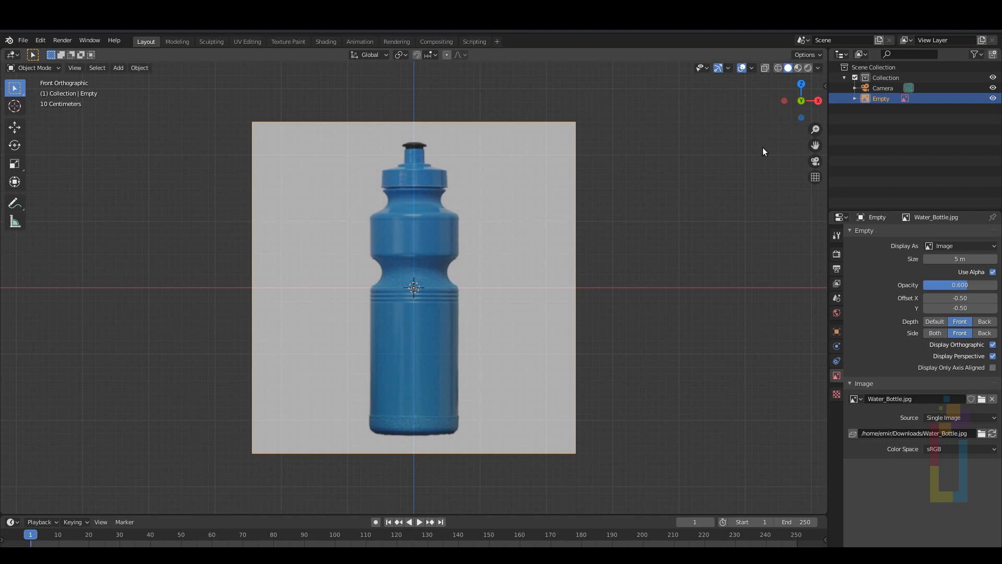
Step: Rename the reference image object as Bottle Image and hide it in the viewport
double_click(881, 98)
text(Bottle Image)
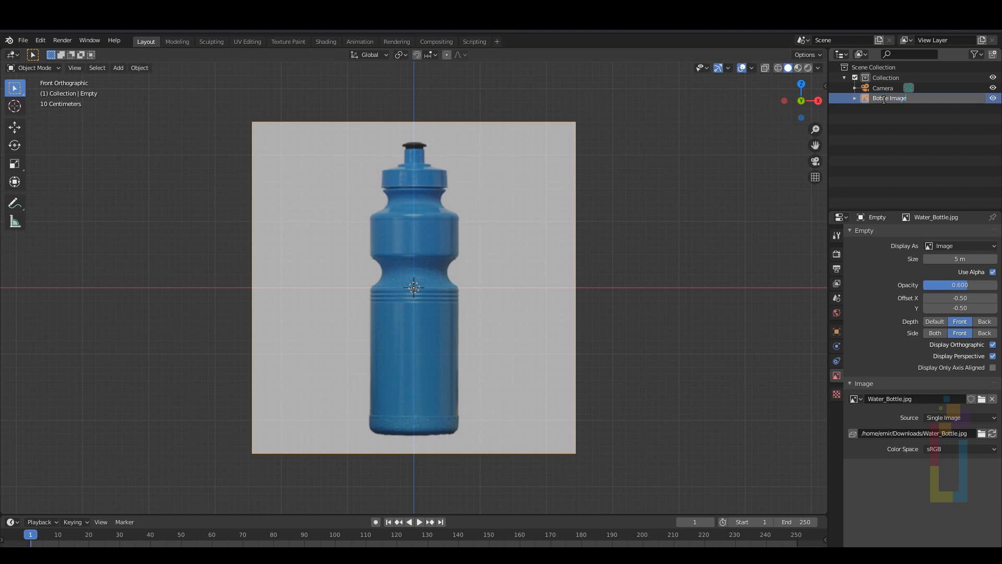
key(Return)
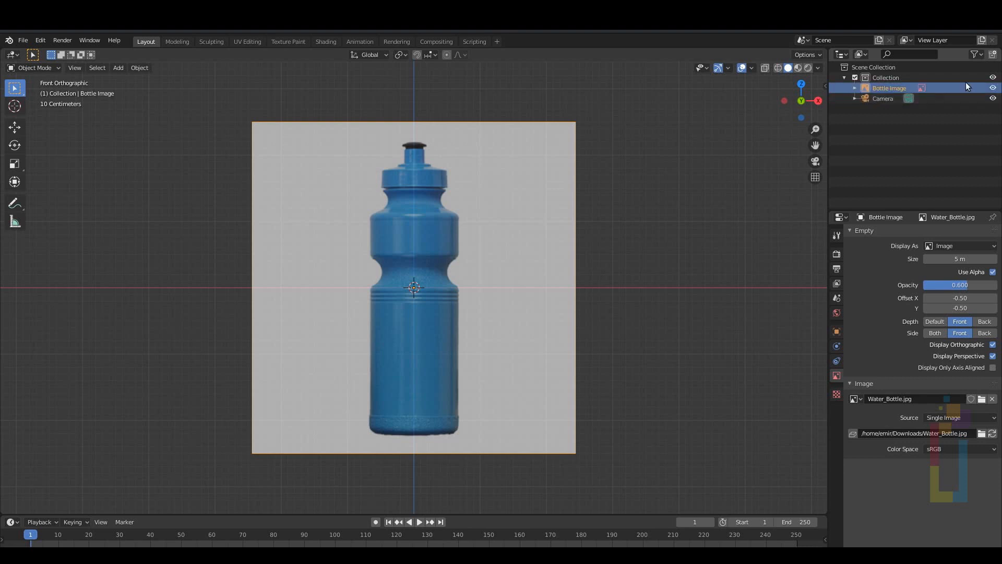
click(992, 88)
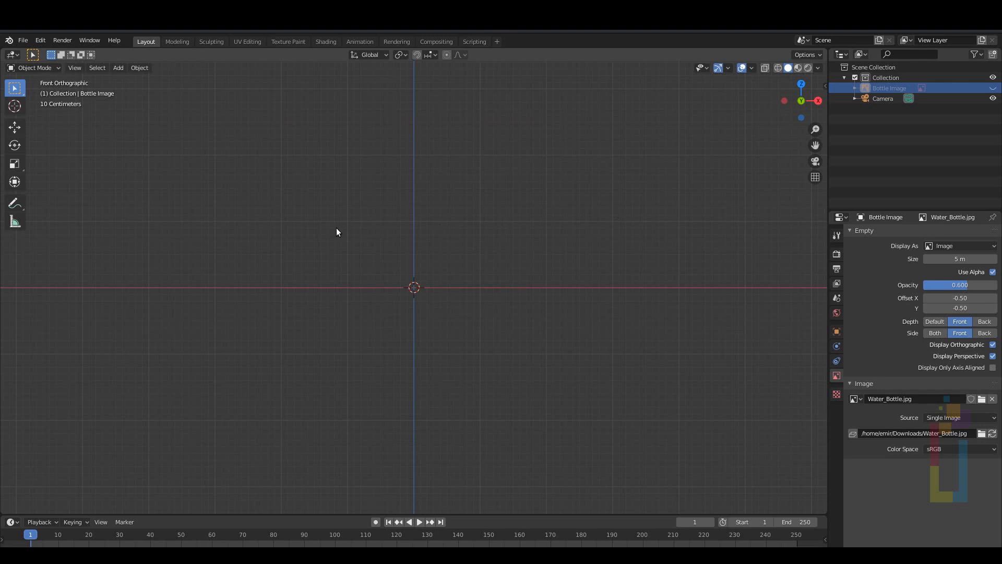
Step: Add a plane mesh at the world origin
middle_drag(337, 232, 417, 277)
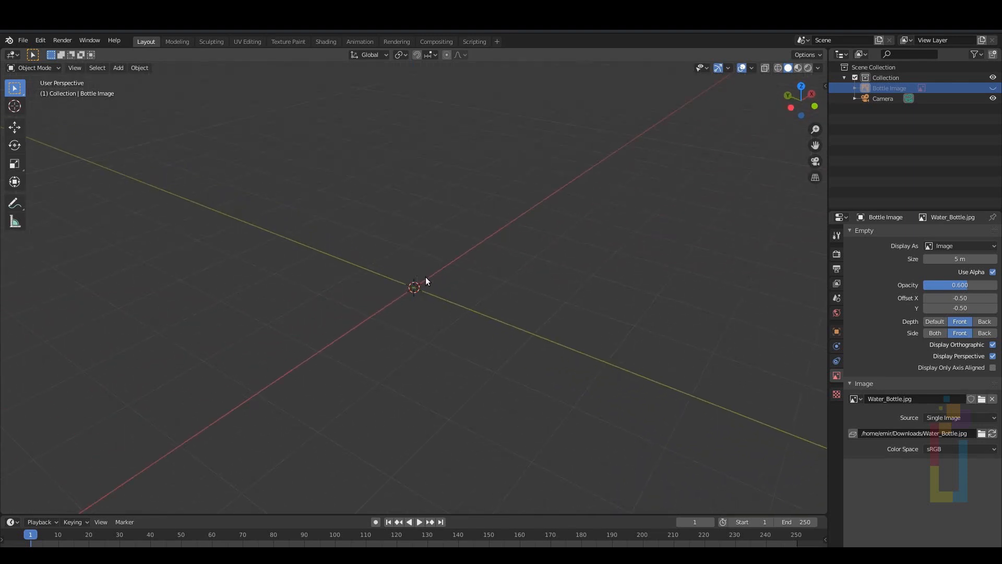
key(shift+a)
mouse_move(394, 171)
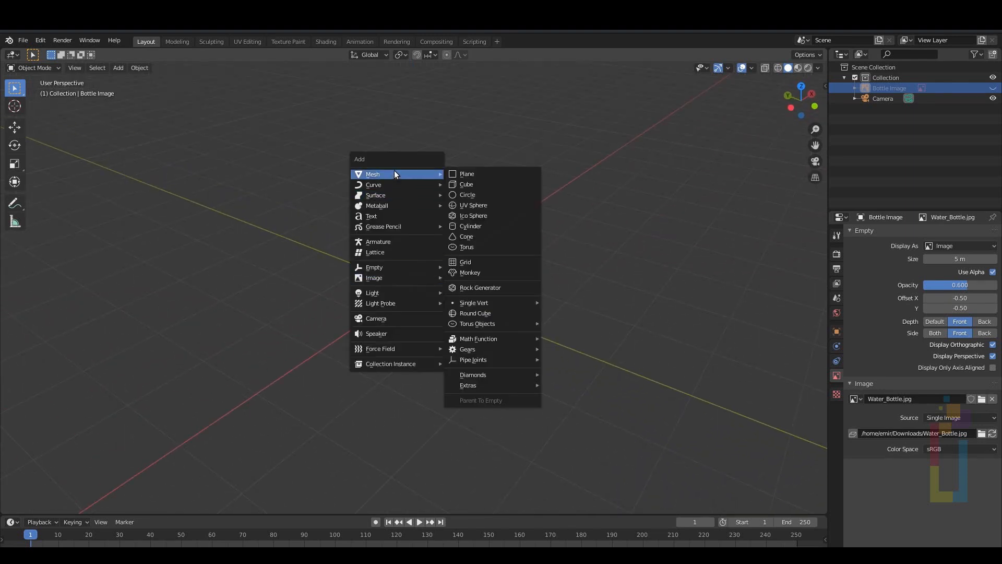
click(473, 175)
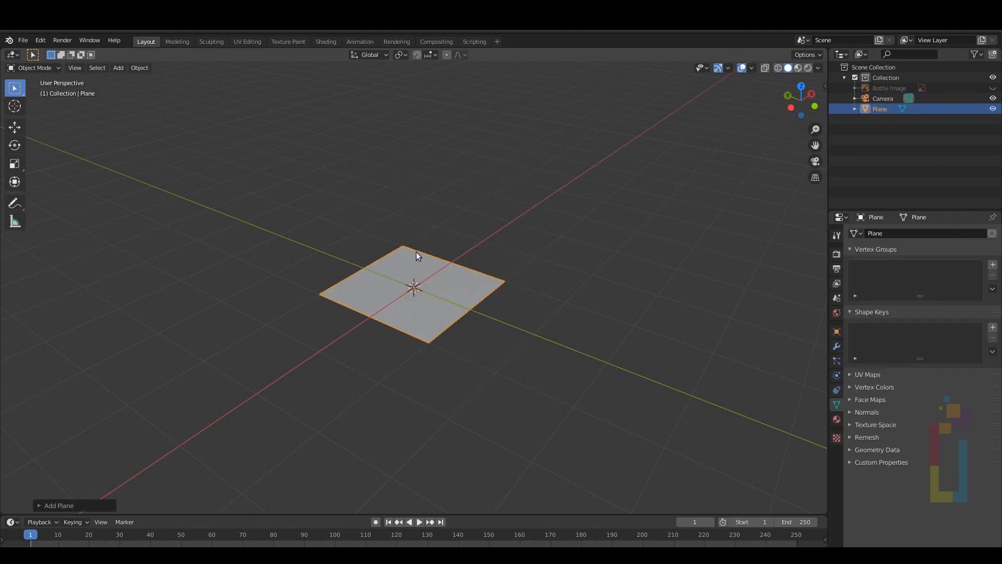
Step: Subdivide the plane once in Edit Mode
key(Tab)
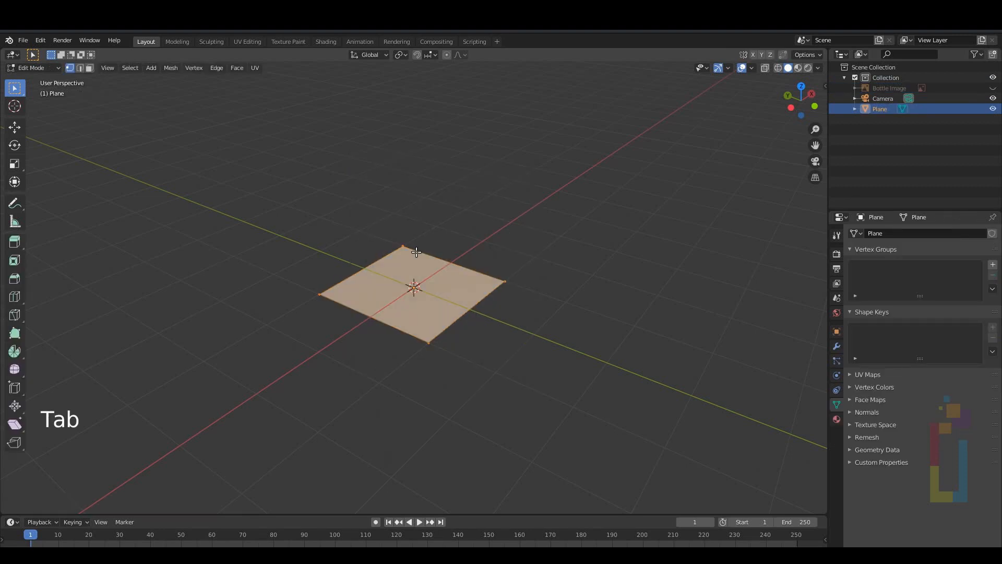
right_click(432, 290)
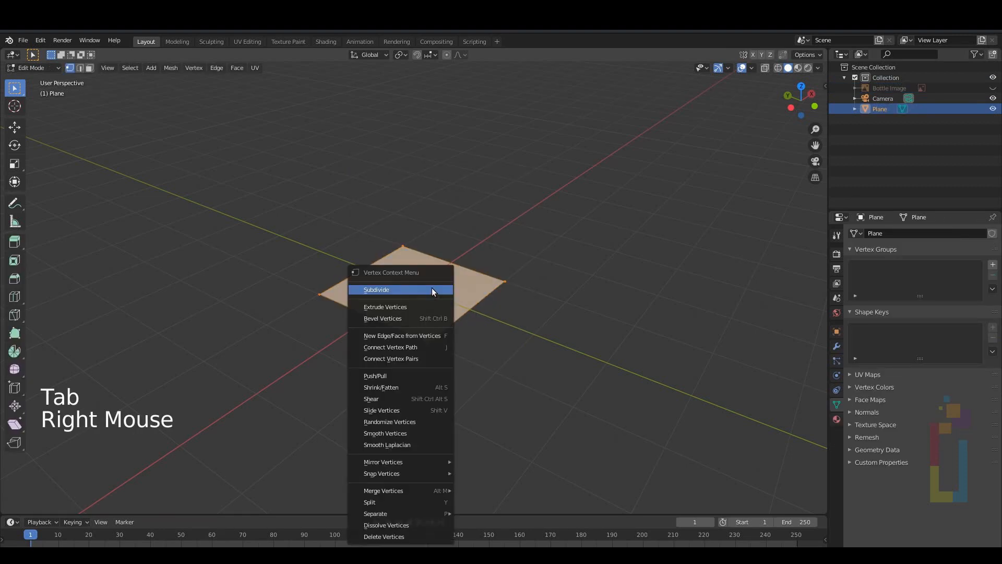
click(432, 289)
scroll(433, 279, up, 3)
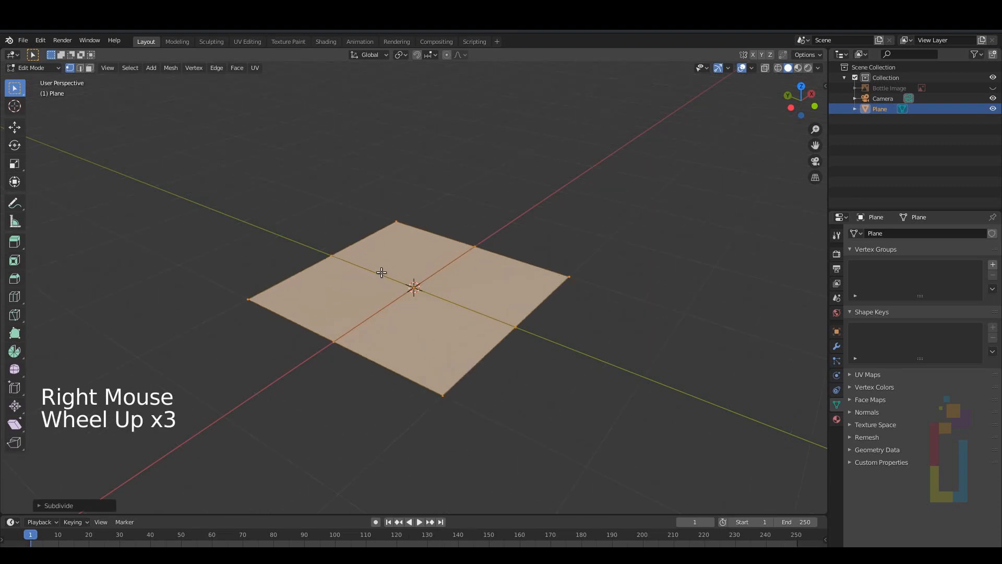
Step: Deselect the plane's centre vertex and round the outer vertices into an octagon with To Sphere
ctrl+click(441, 312)
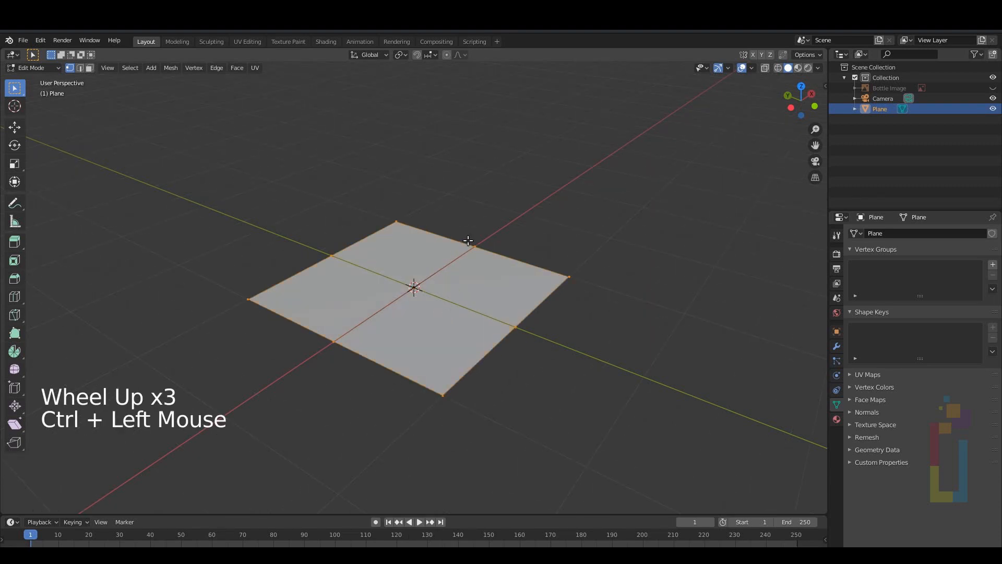
key(shift+alt+s)
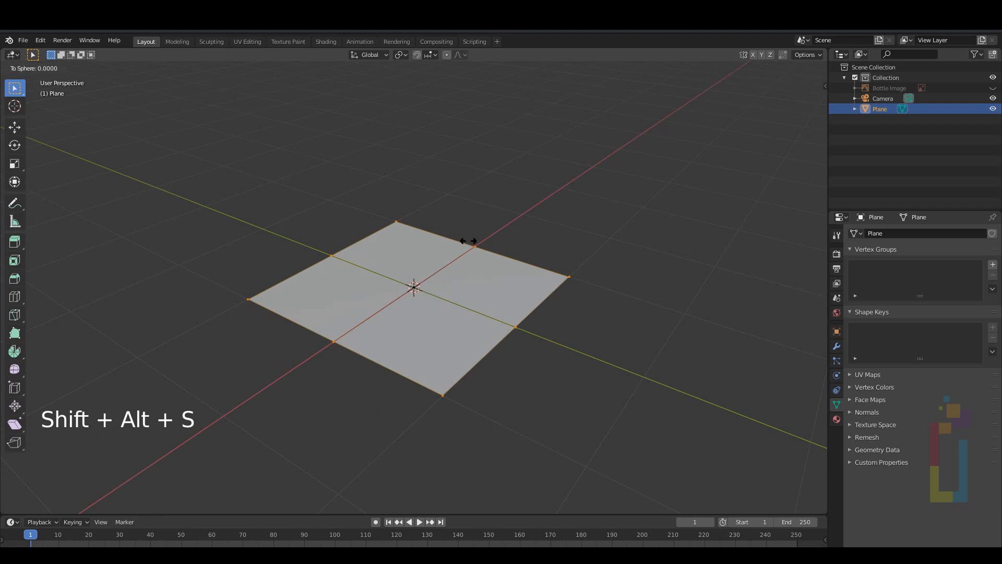
click(282, 101)
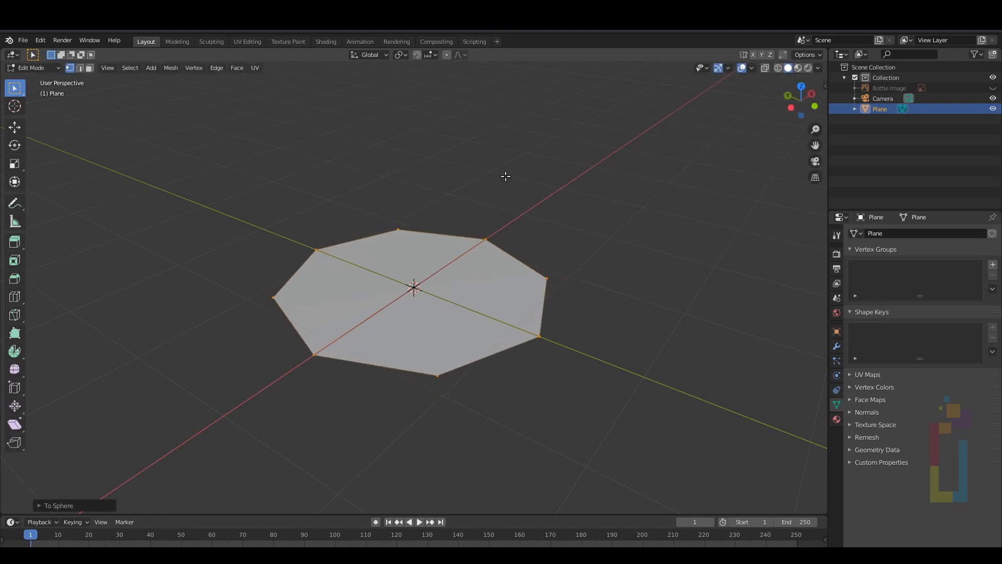
Step: Select the entire octagon mesh and unhide the Bottle Image in the front view
key(a)
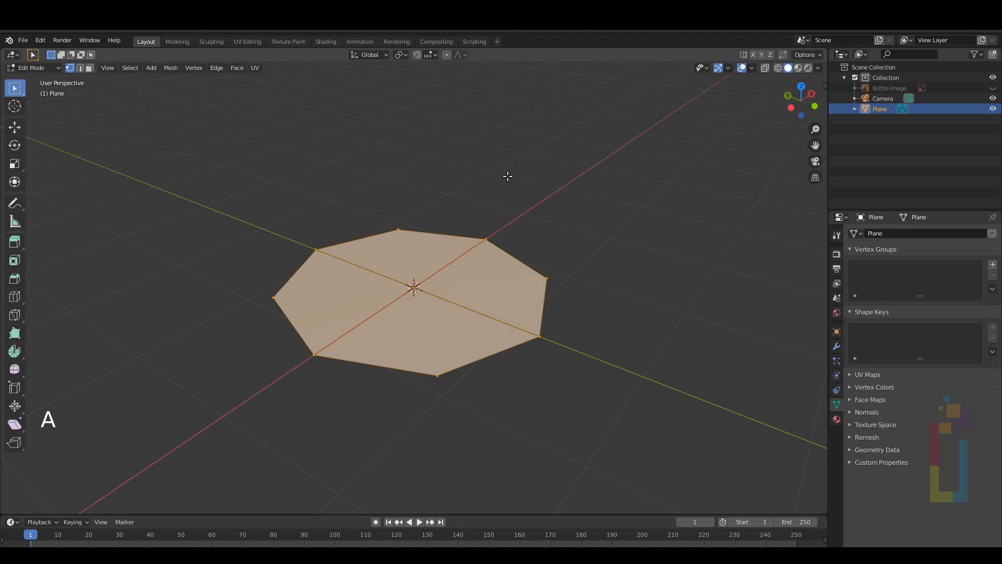
key(KP_1)
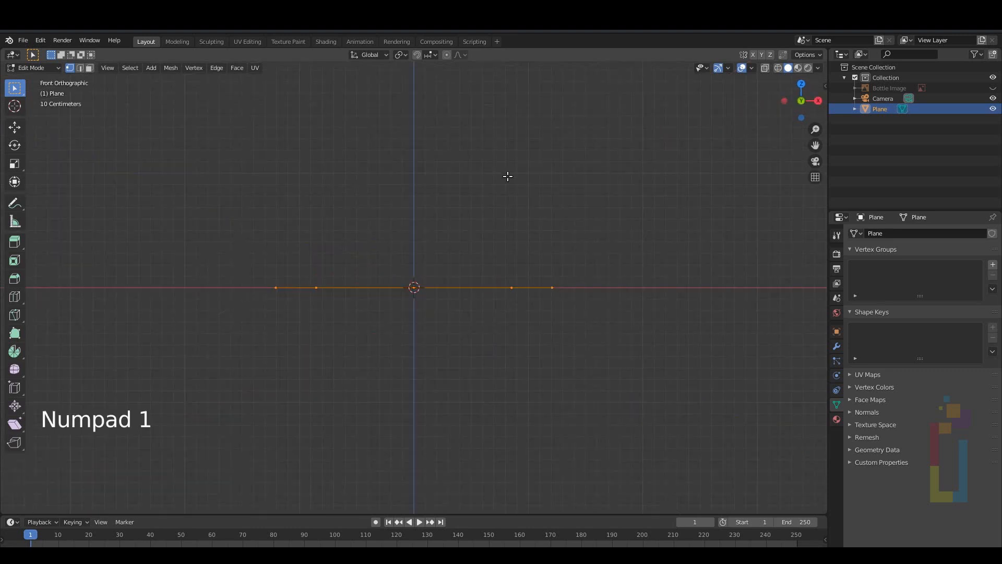
click(993, 88)
scroll(471, 300, down, 3)
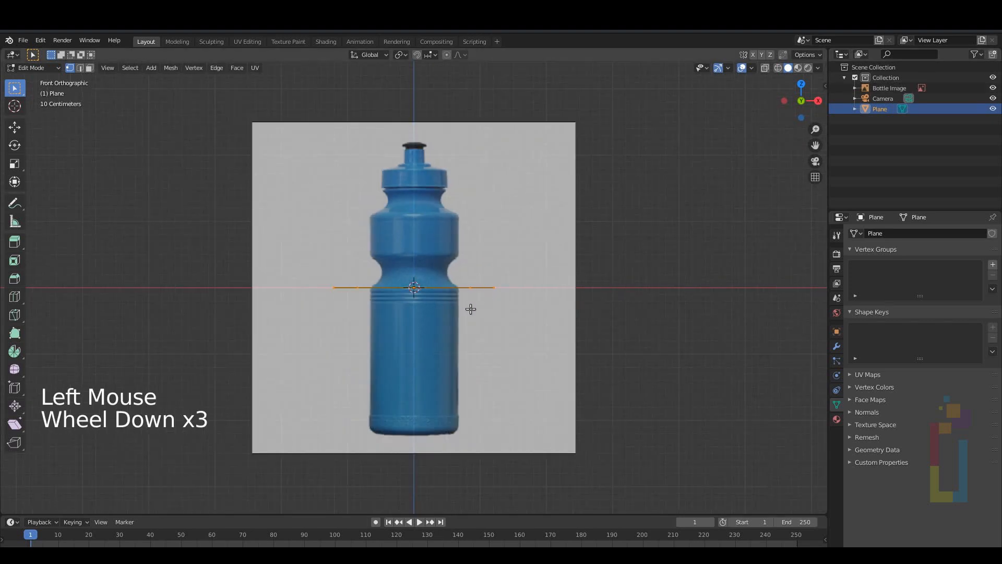
scroll(473, 292, up, 1)
shift+middle_drag(473, 291, 413, 222)
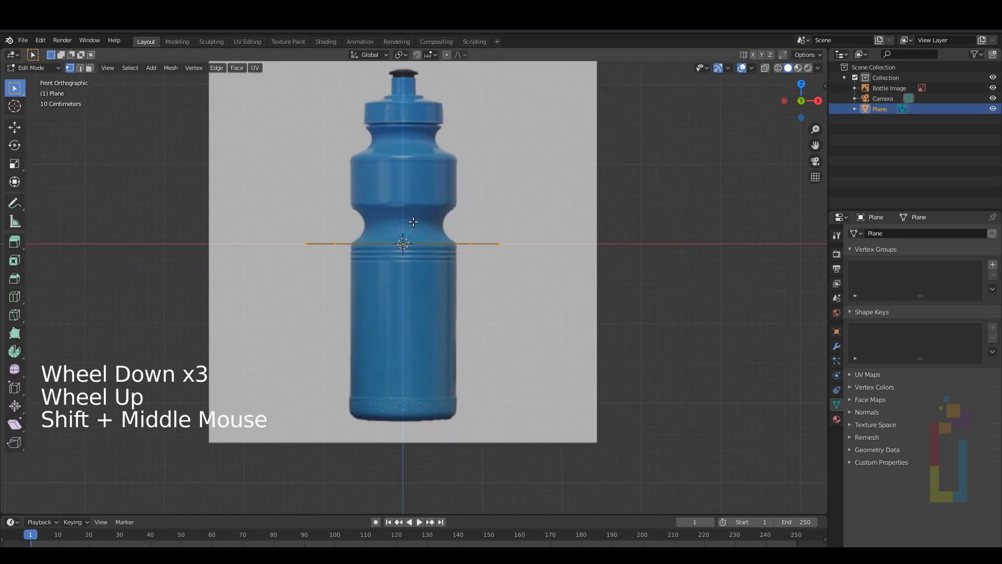
Step: Move the octagon down along Z to the bottle's underside and scale it to the width of the bottle's base
key(g)
key(z)
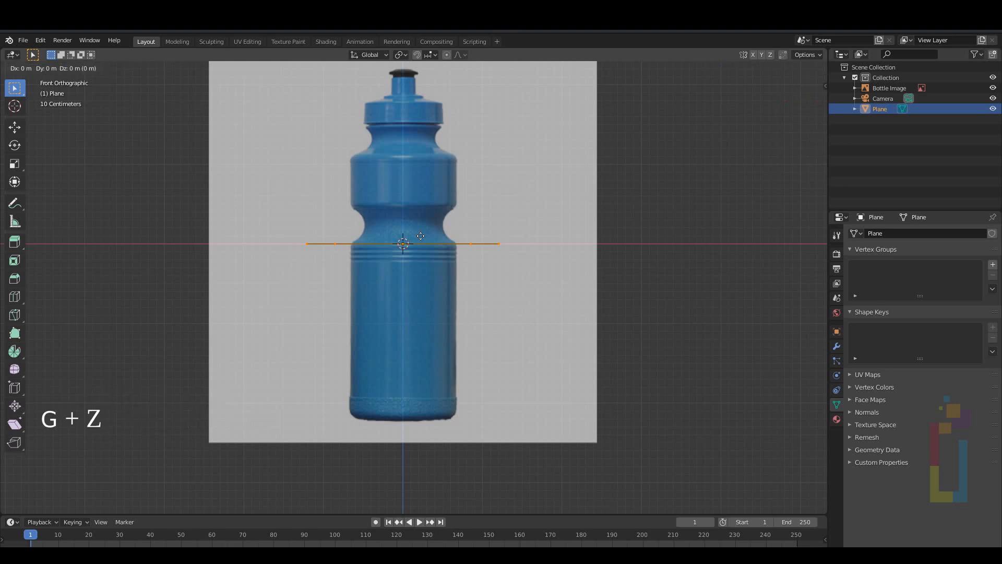
key(z)
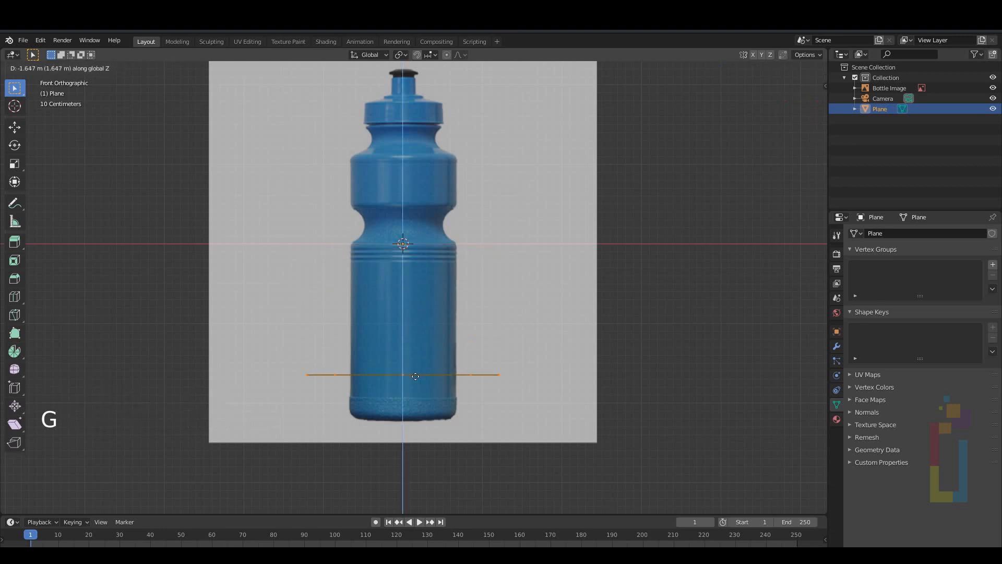
click(412, 415)
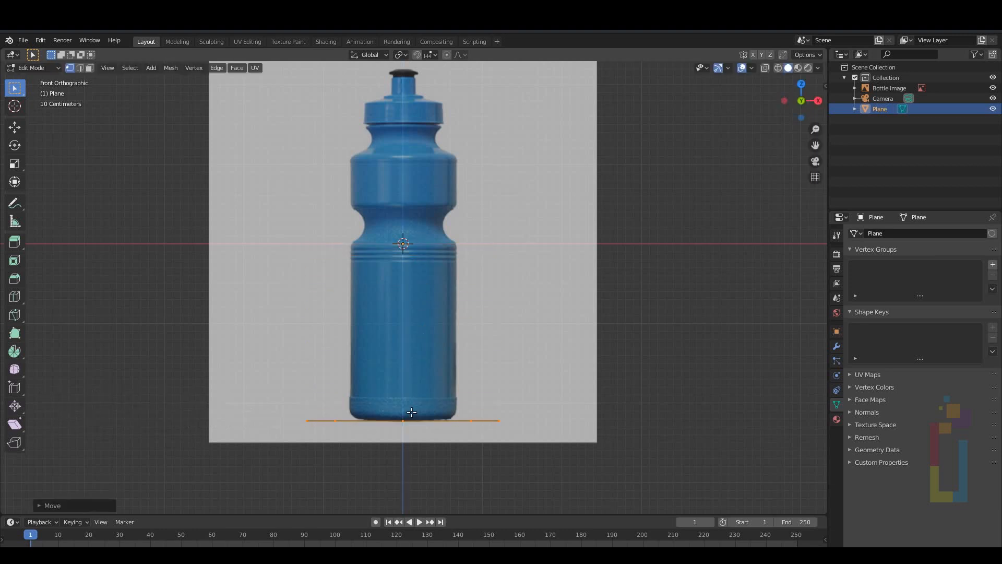
key(s)
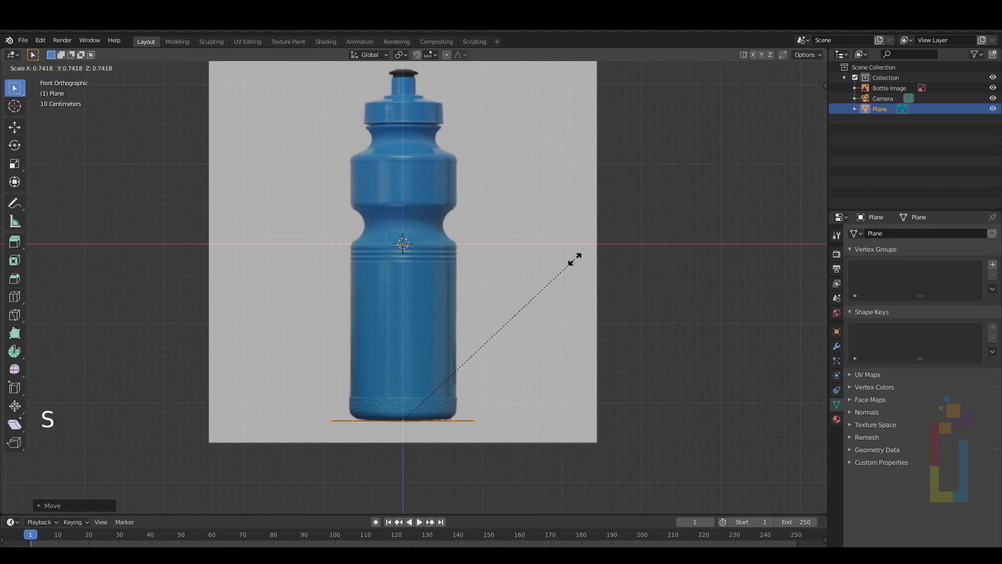
click(500, 282)
Step: Extrude the octagon up to the top of the textured base band, and again to partway up the bottle's body
scroll(407, 423, up, 3)
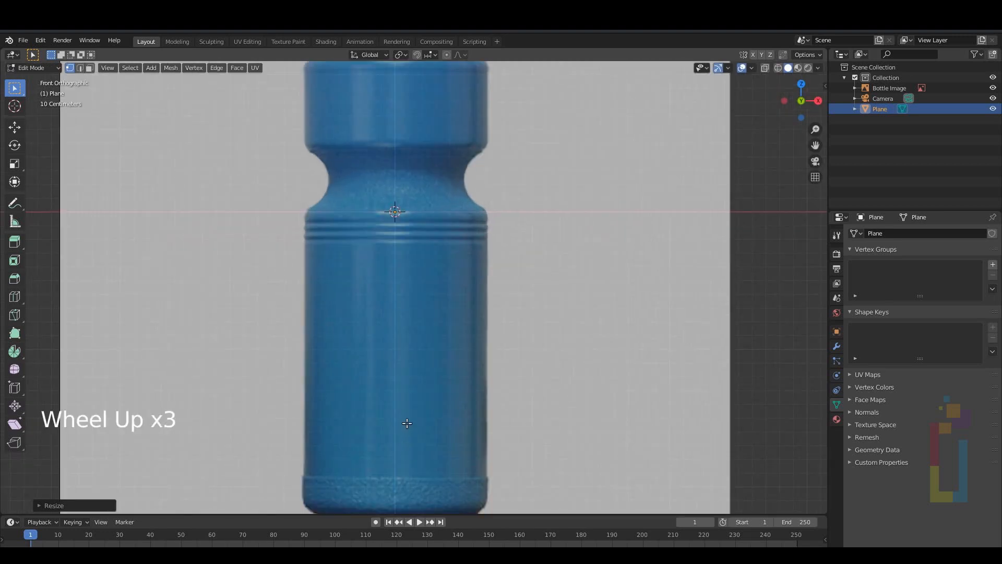
shift+middle_drag(407, 423, 407, 352)
scroll(405, 333, up, 1)
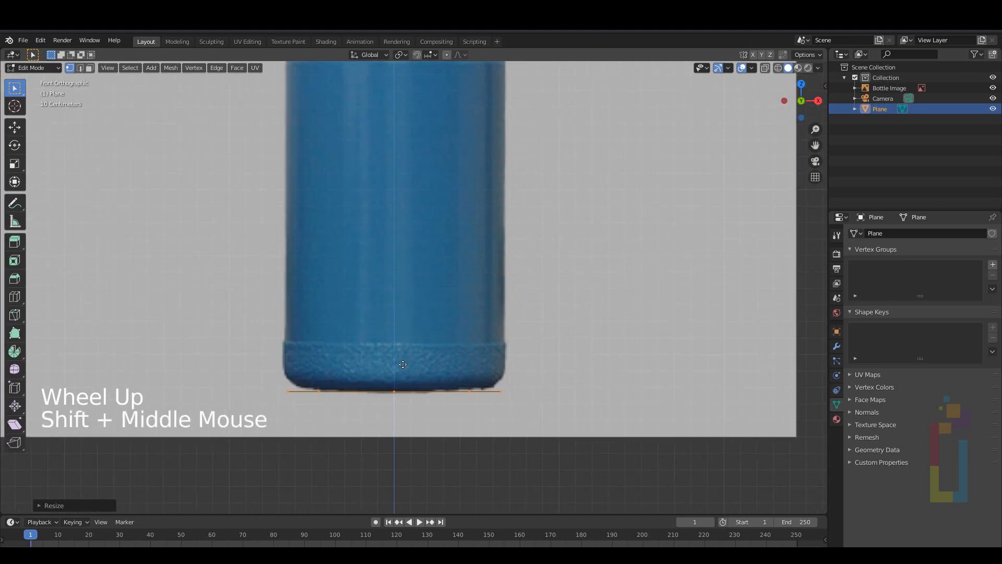
key(e)
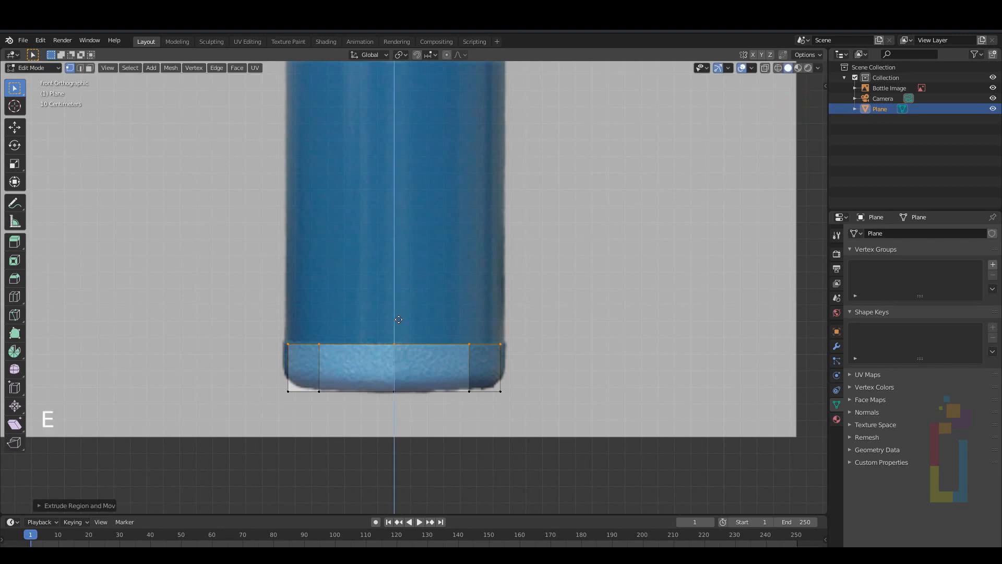
click(386, 206)
click(388, 149)
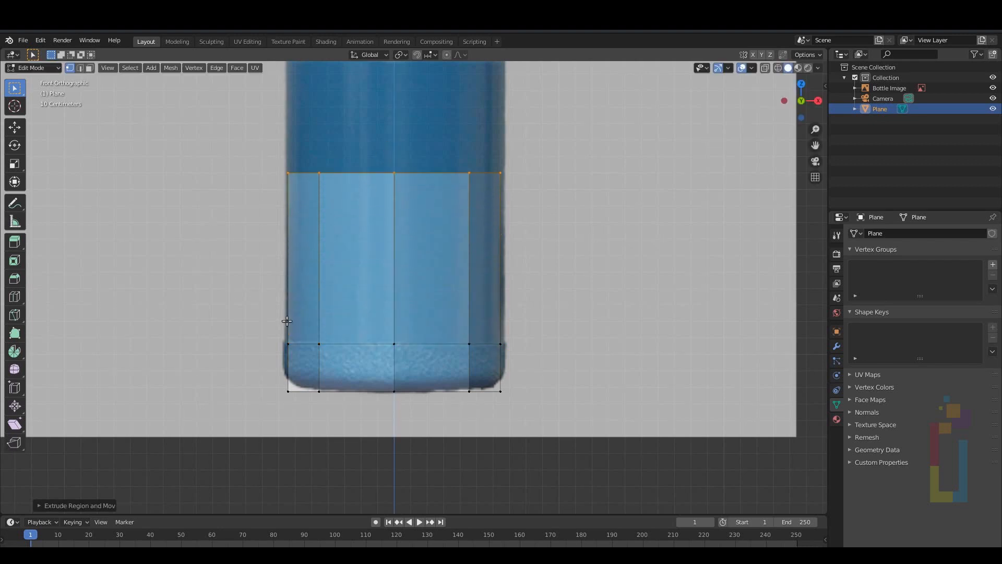
Step: Select the face loop around the textured base band and extrude it outward about 0.044 with Extrude and Move on Individual Normals
key(3)
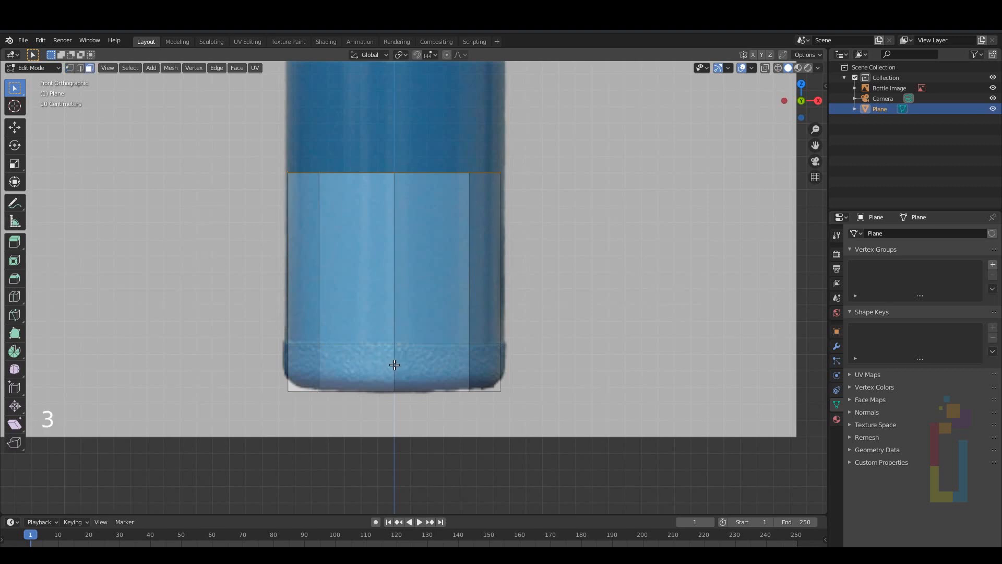
alt+click(395, 364)
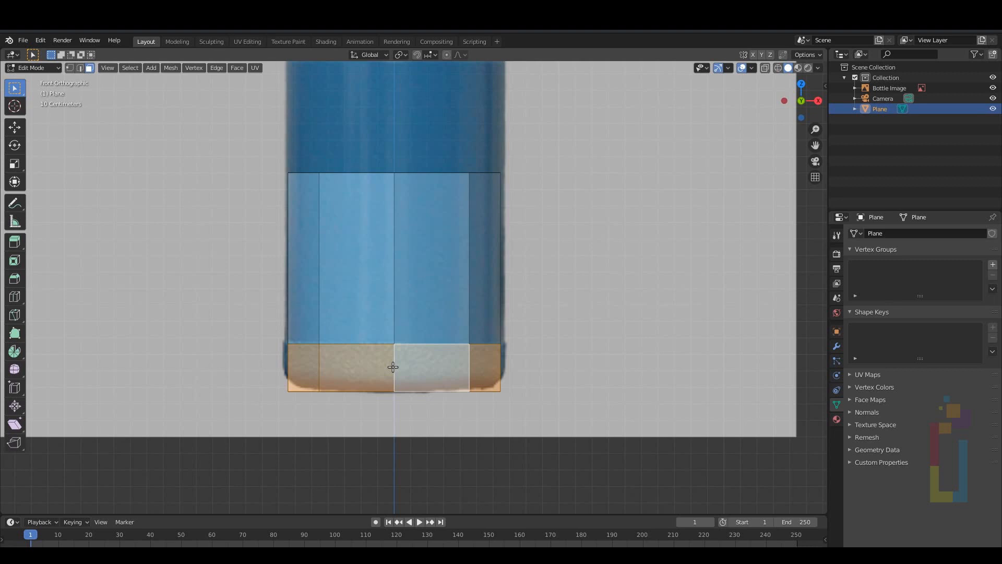
key(F3)
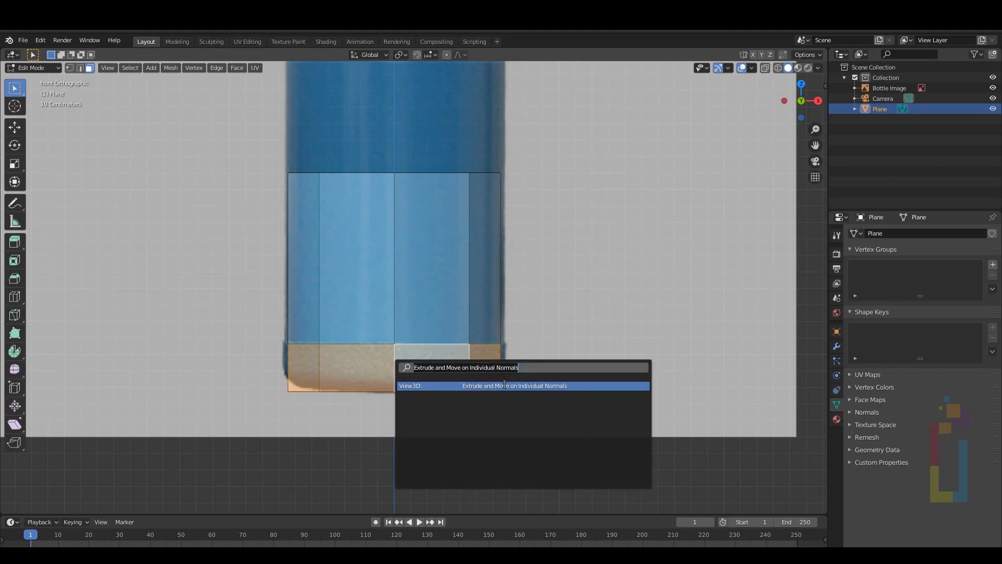
click(571, 386)
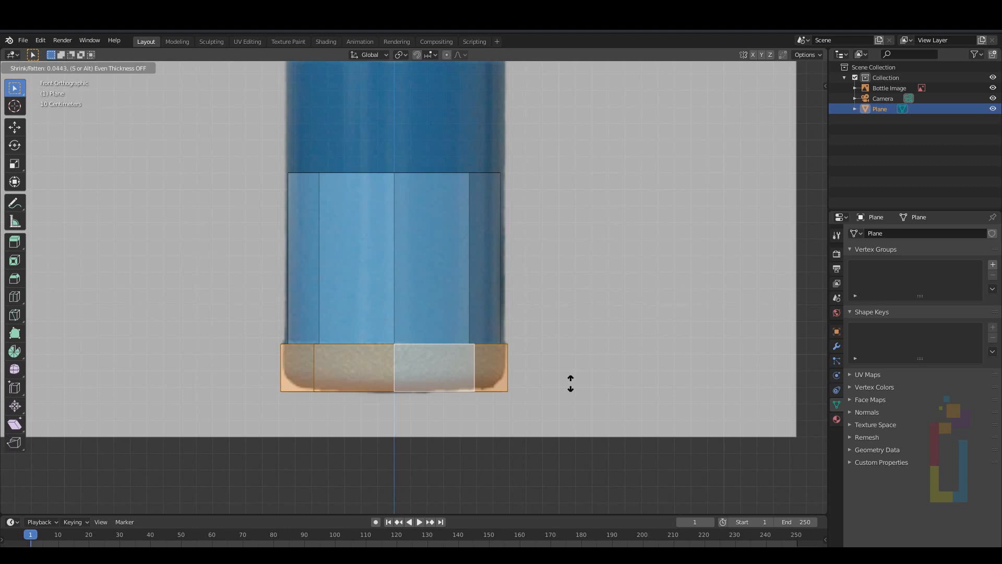
click(571, 383)
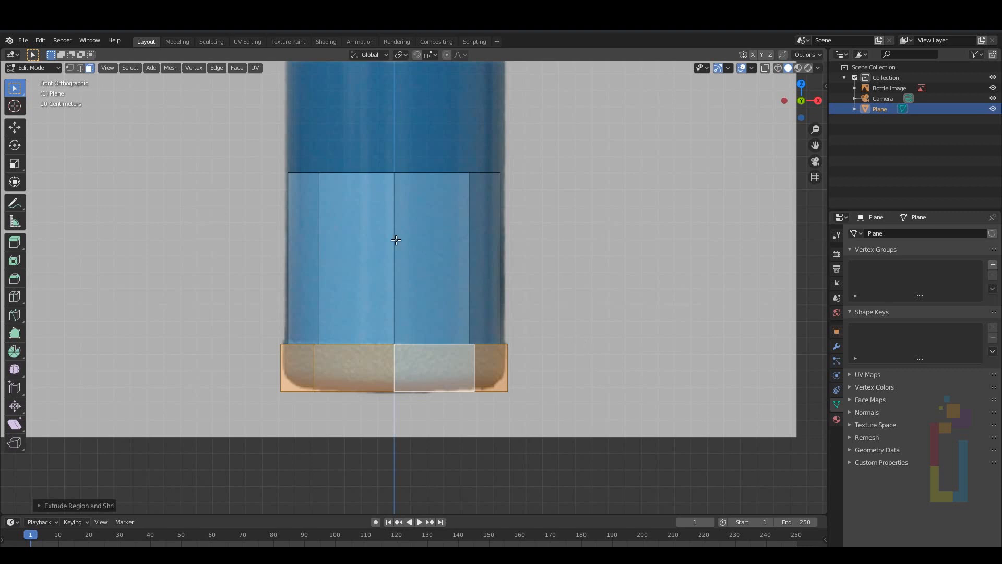
Step: In wireframe shading, select the mesh's uppermost vertices and move them up along Z to the top of the bottle's ribbed band
key(shift)
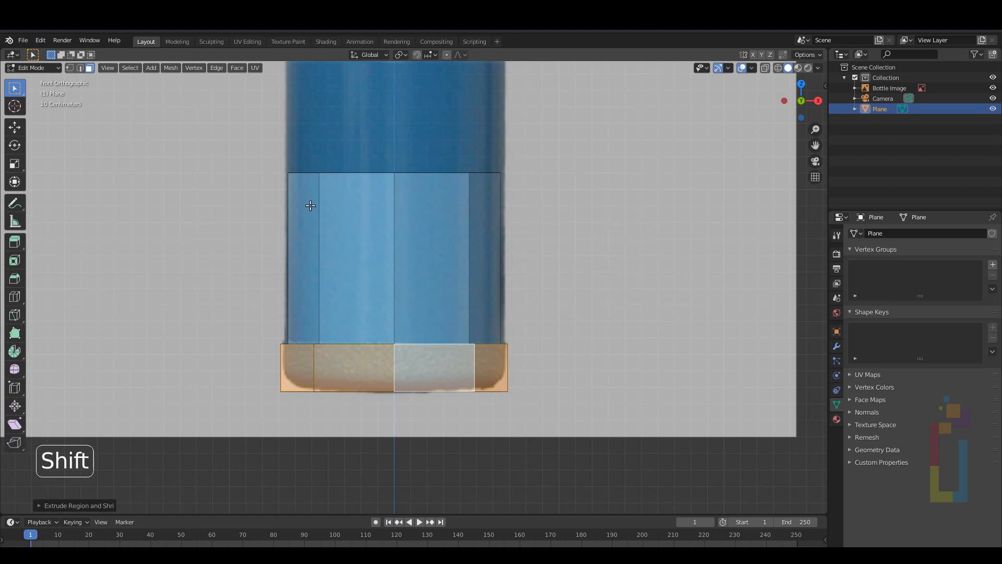
key(shift+z)
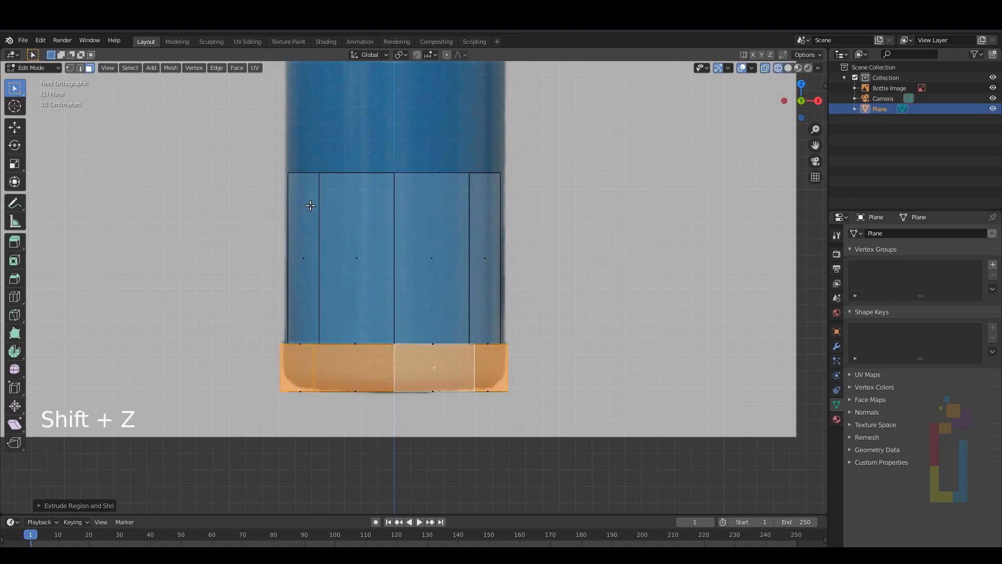
key(1)
drag(251, 143, 639, 221)
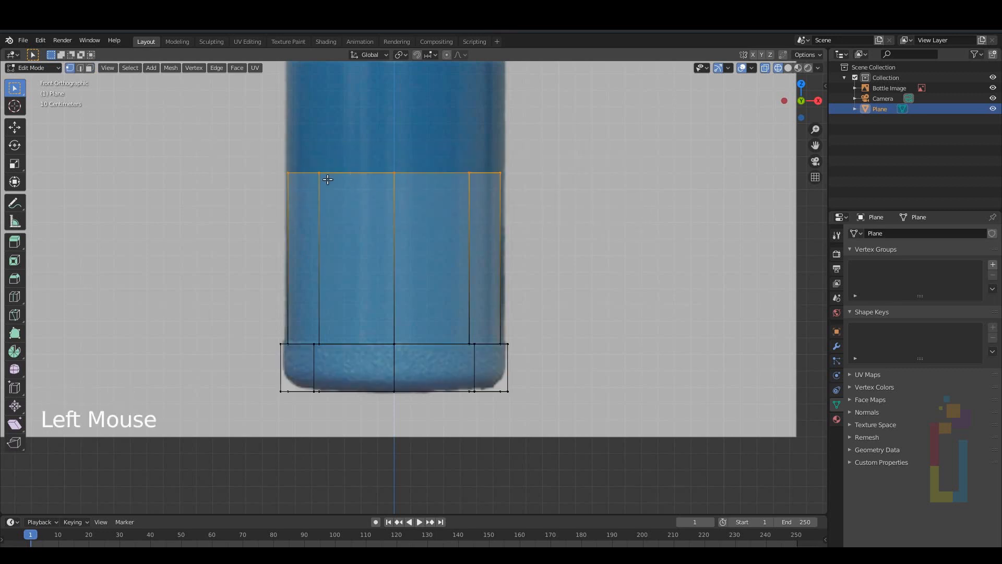
shift+middle_drag(539, 208, 510, 416)
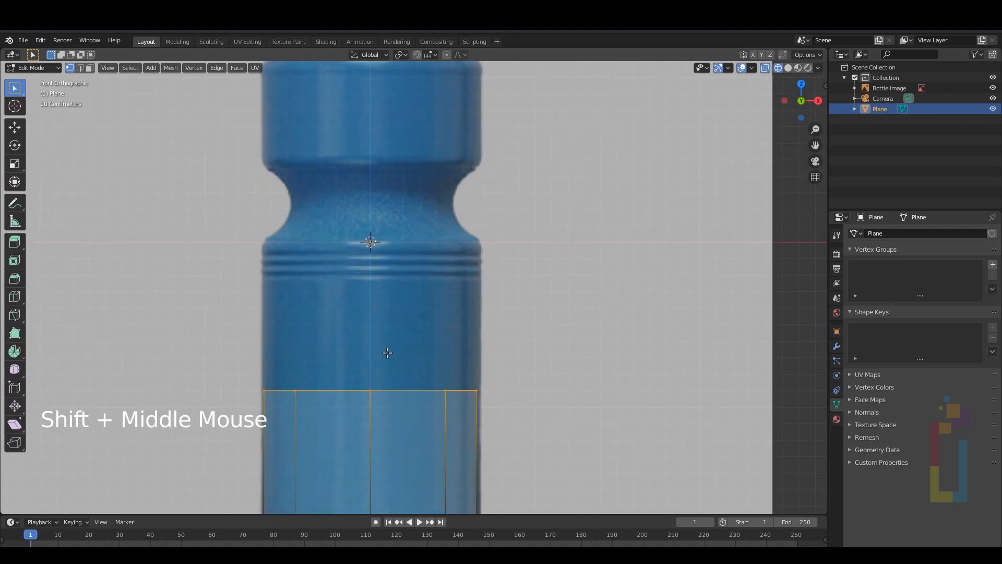
key(g)
key(z)
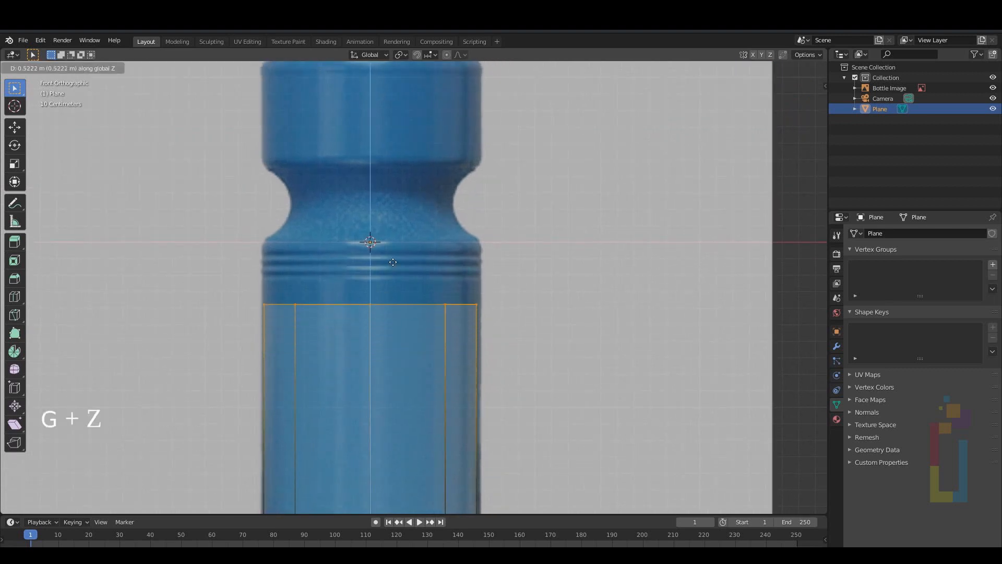
click(409, 207)
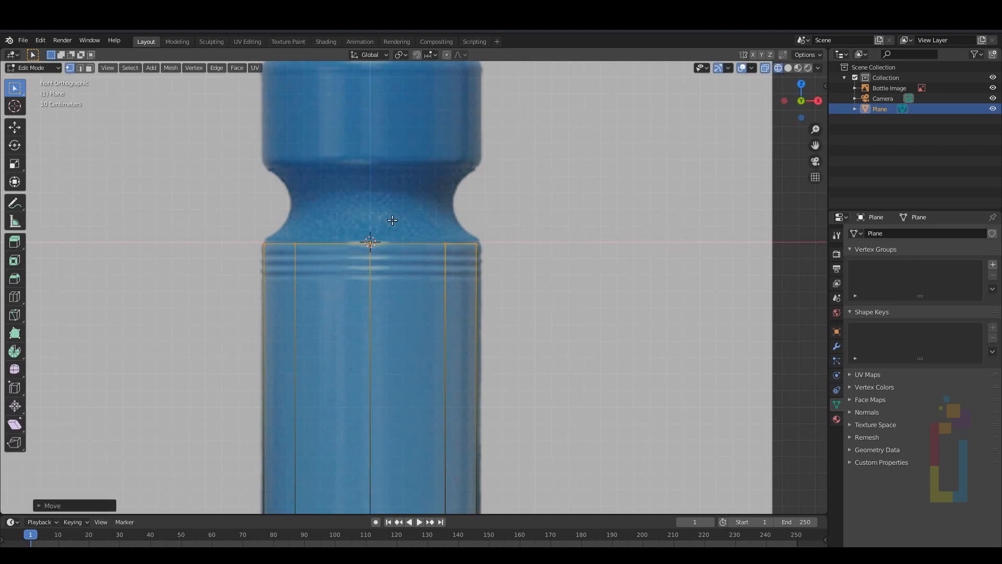
Step: Add a loop cut around the bottle's body and slide it up to the lower edge of the ribbed band
key(ctrl+r)
click(419, 404)
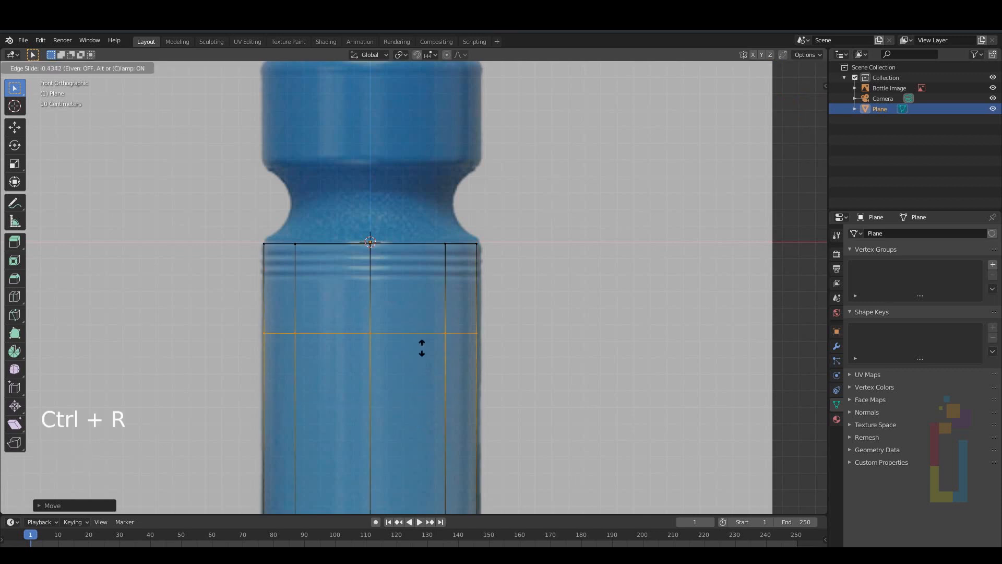
click(416, 295)
Step: Add three loop cuts in the lower part of the ribbed band, on its lowest groove, the ridge above, and the middle groove
scroll(366, 227, up, 5)
scroll(372, 225, up, 2)
shift+middle_drag(373, 225, 464, 277)
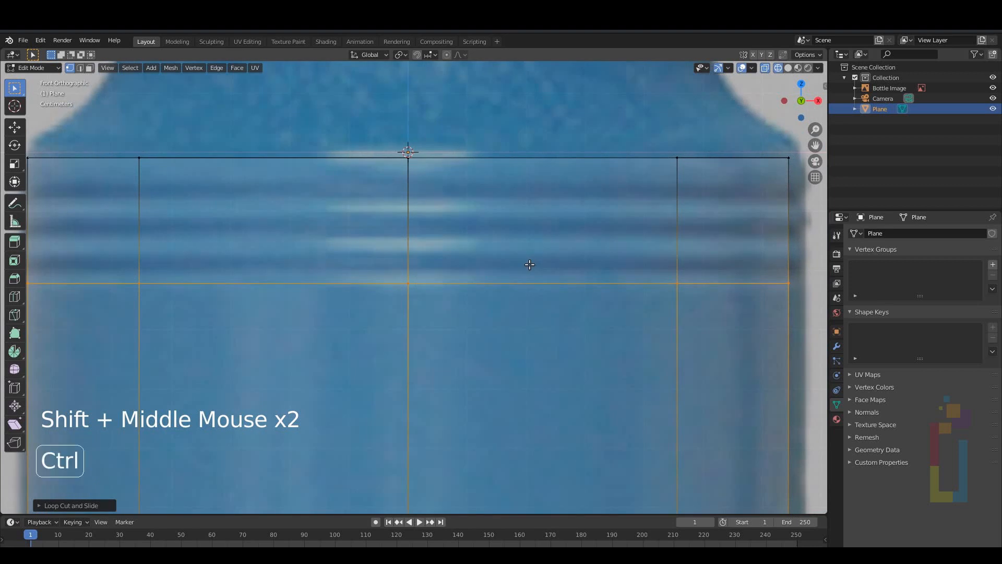
key(ctrl+r)
click(701, 225)
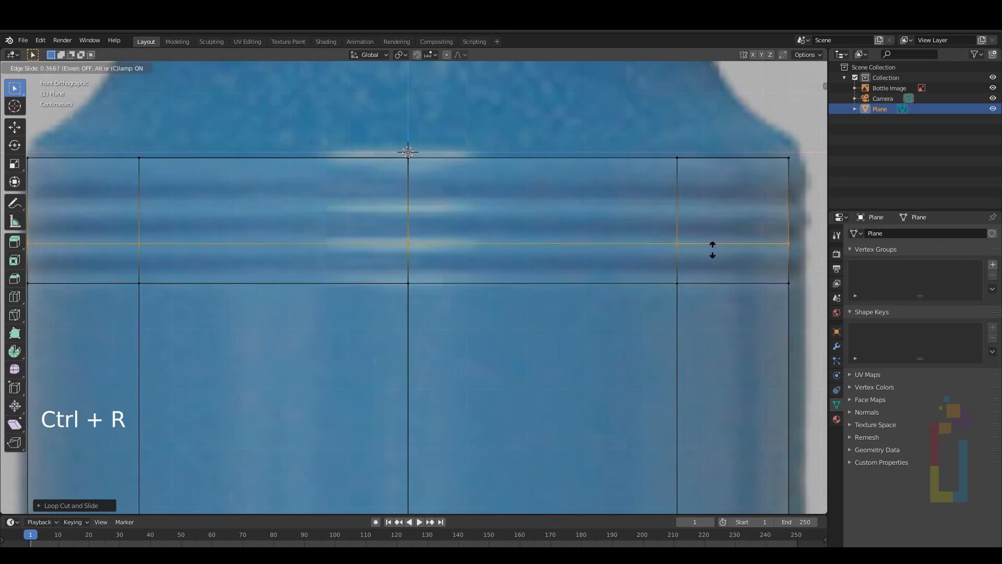
click(707, 272)
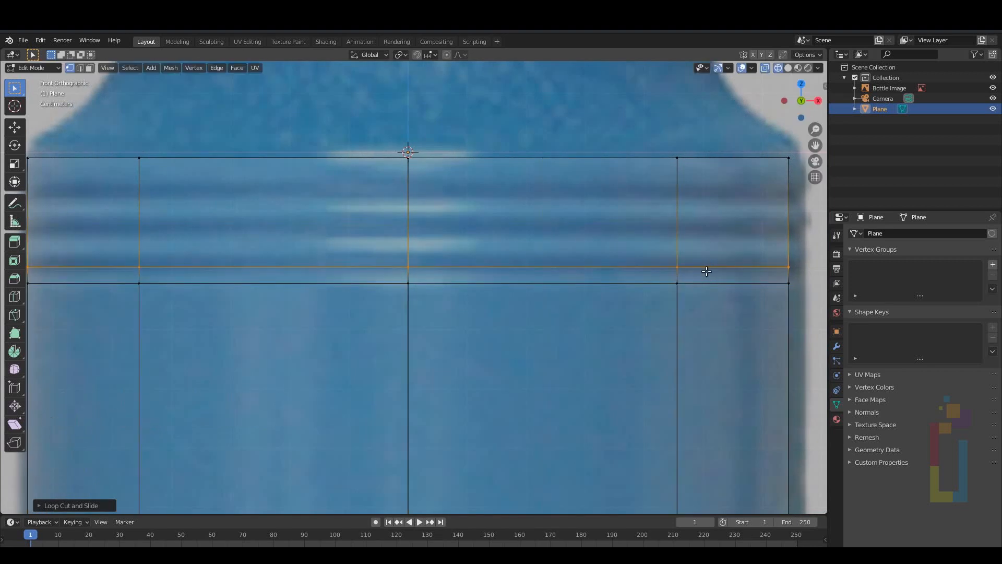
key(ctrl+r)
click(697, 218)
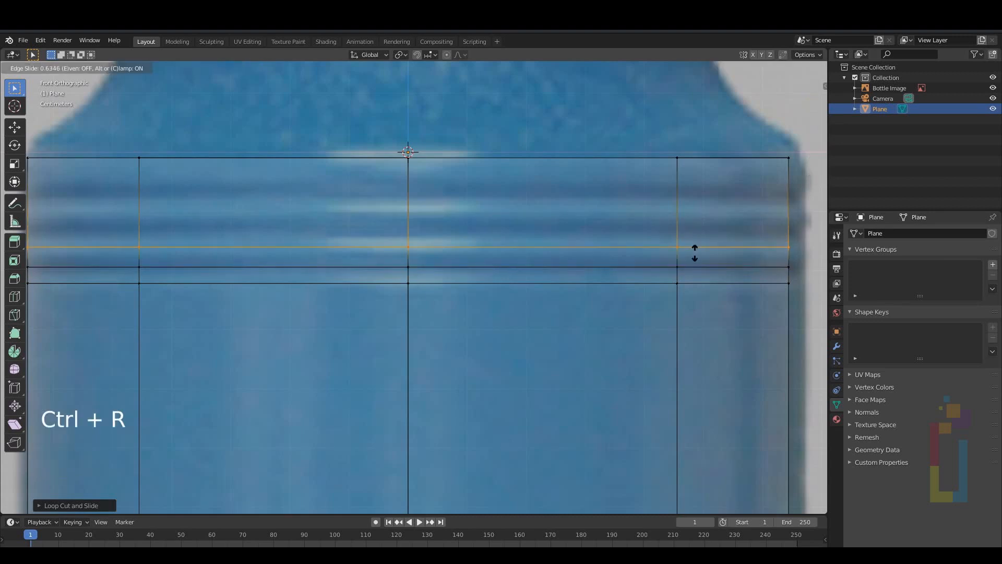
click(694, 254)
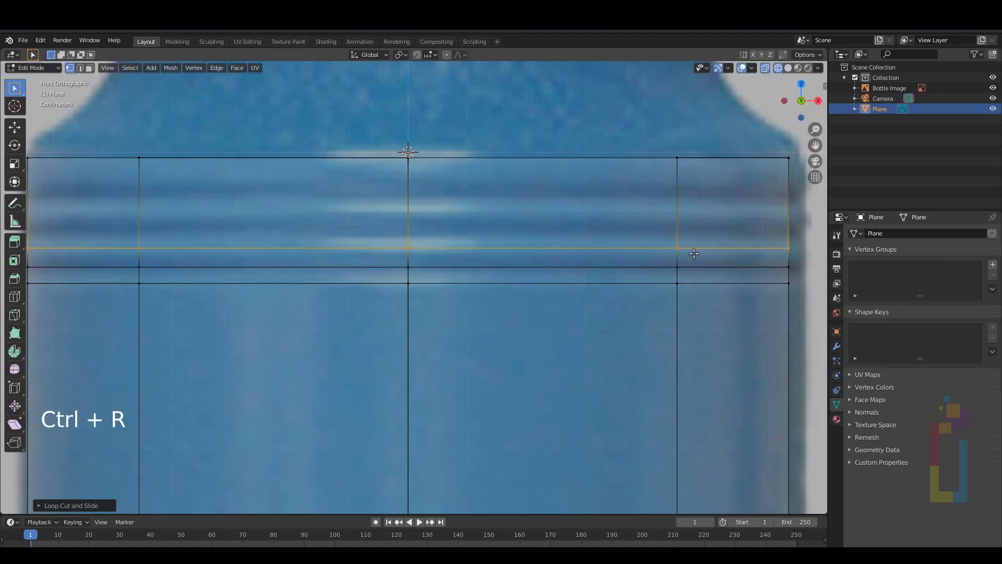
key(ctrl+r)
click(680, 224)
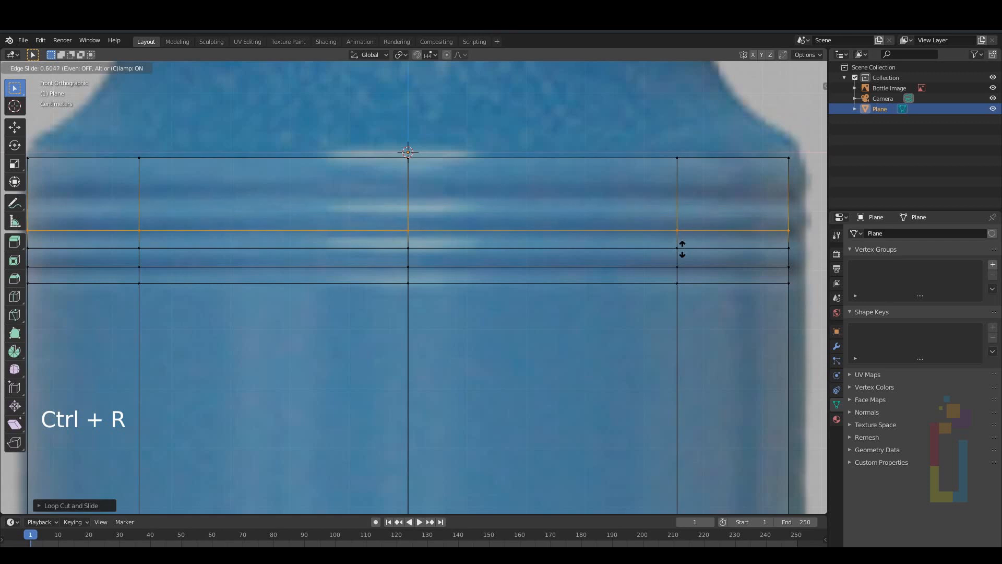
click(682, 249)
Step: Add three loop cuts in the upper part of the ribbed band, on the upper ridge, the top groove, and just below the band's top edge
key(ctrl+r)
click(687, 172)
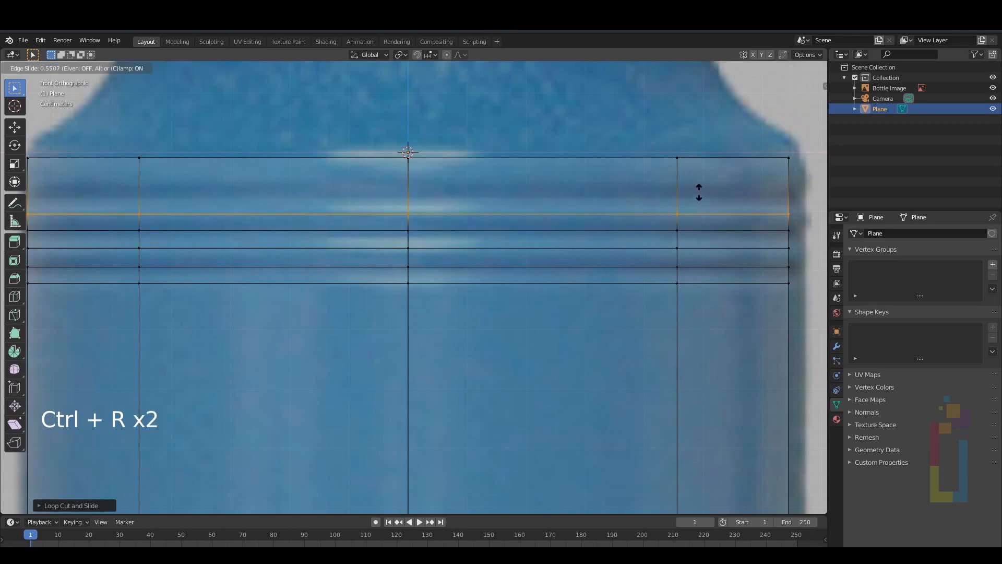
click(699, 192)
key(ctrl+r)
click(682, 173)
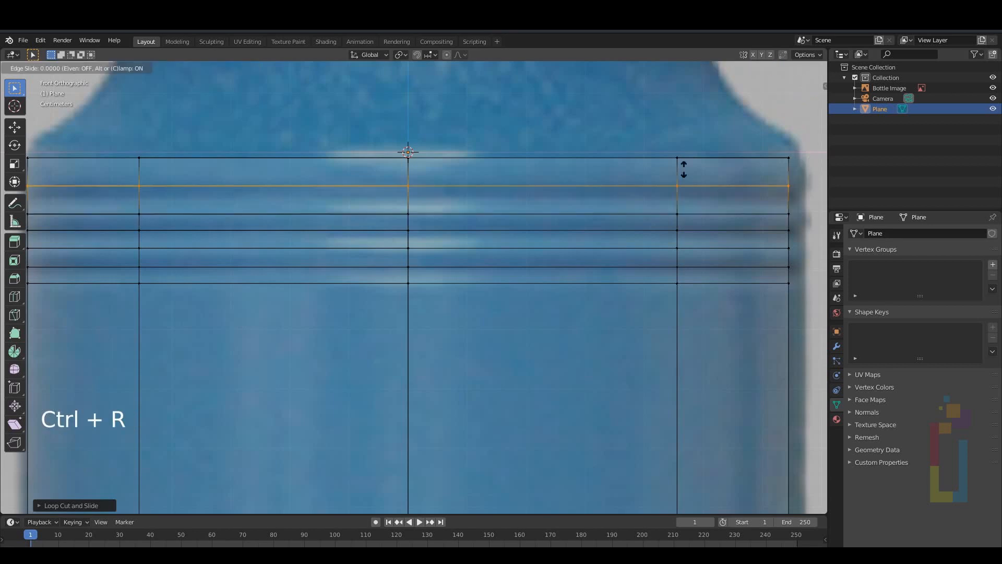
click(681, 178)
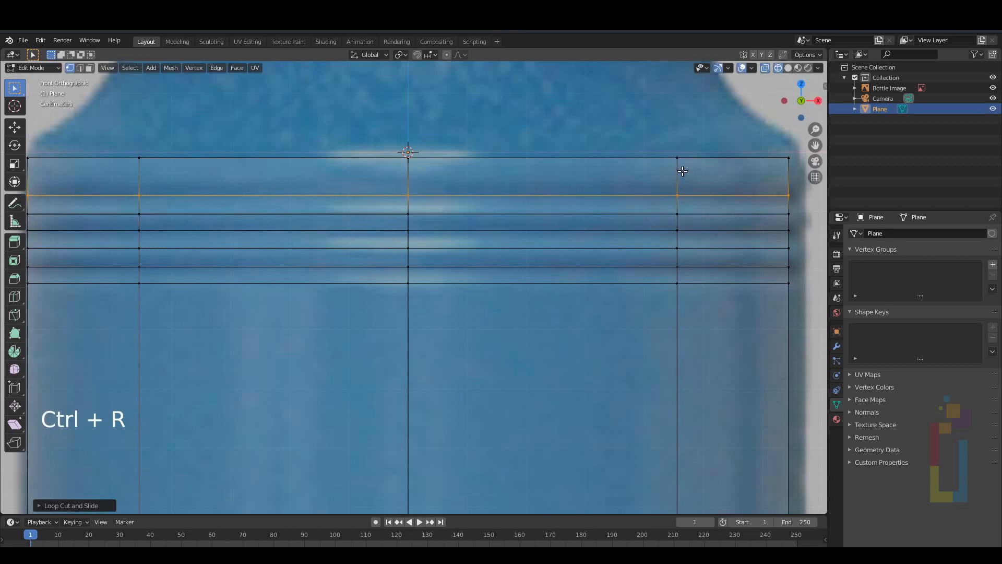
key(ctrl+r)
click(678, 172)
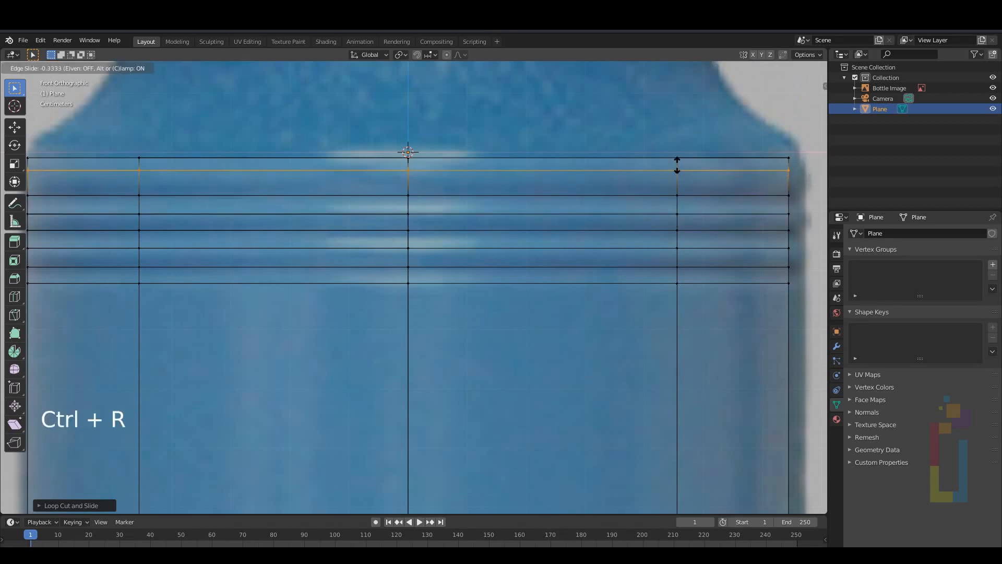
click(676, 168)
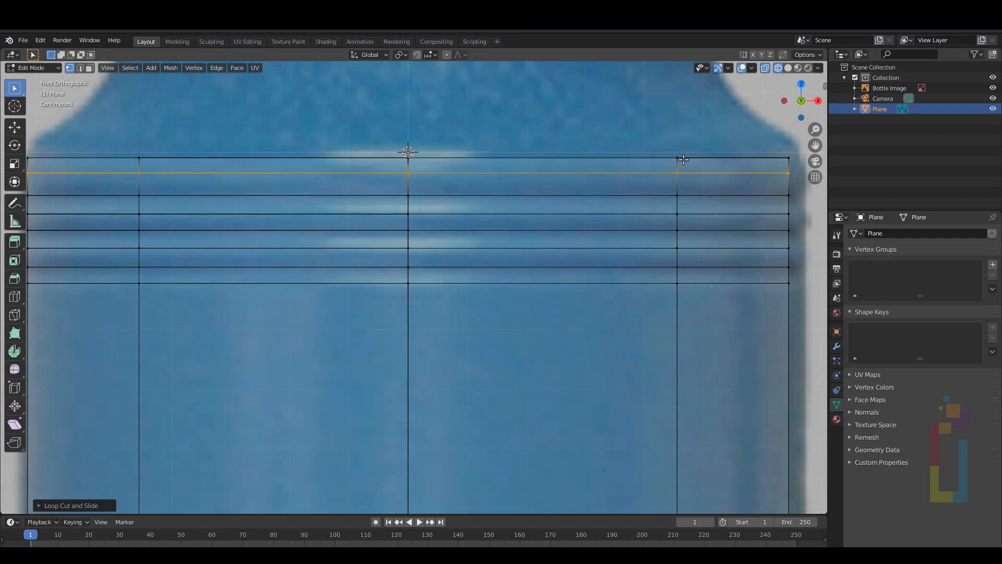
Step: Select the three groove edge loops and scale them inward to about 0.987, locking the Z axis
alt+click(709, 195)
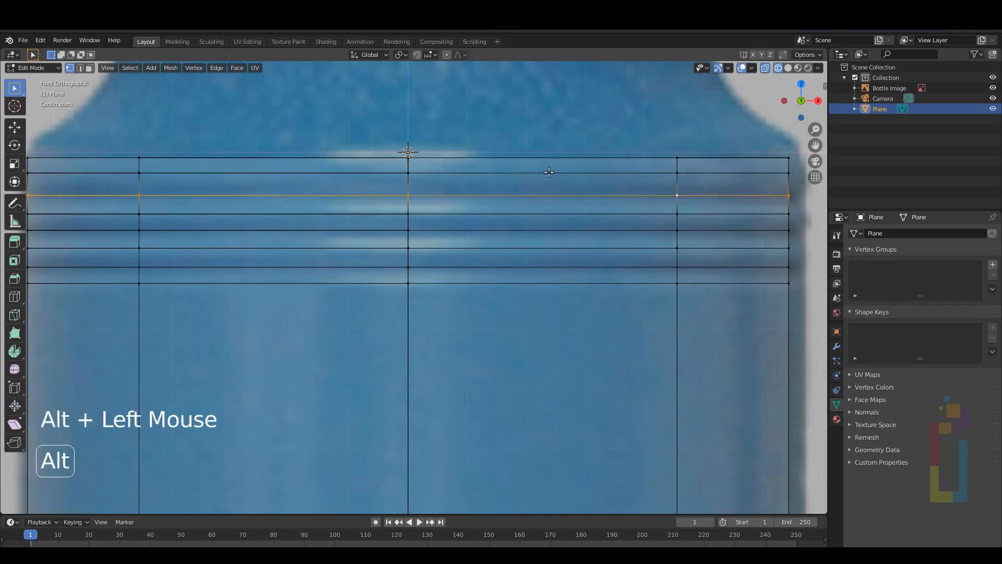
key(alt)
alt+shift+click(735, 228)
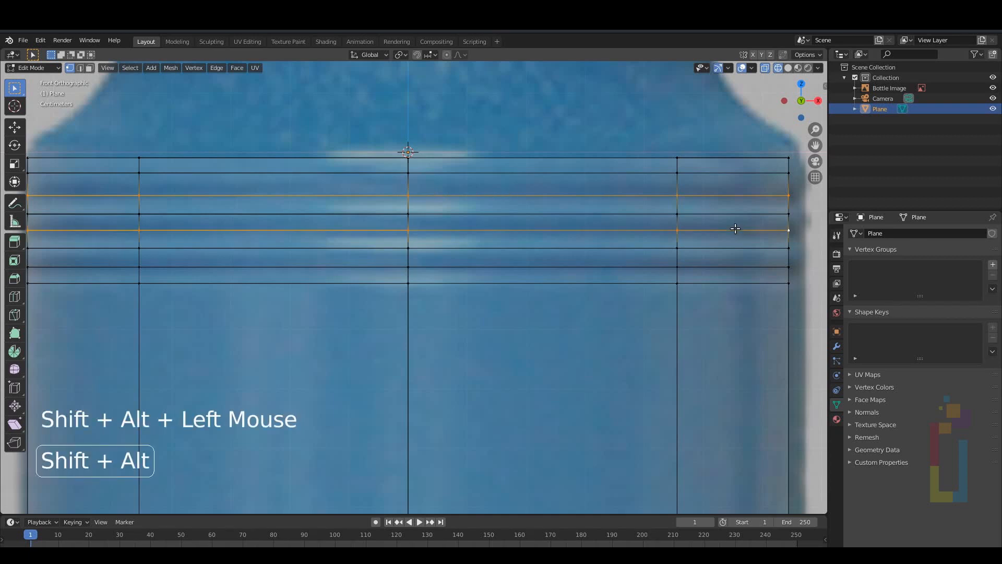
alt+shift+click(729, 267)
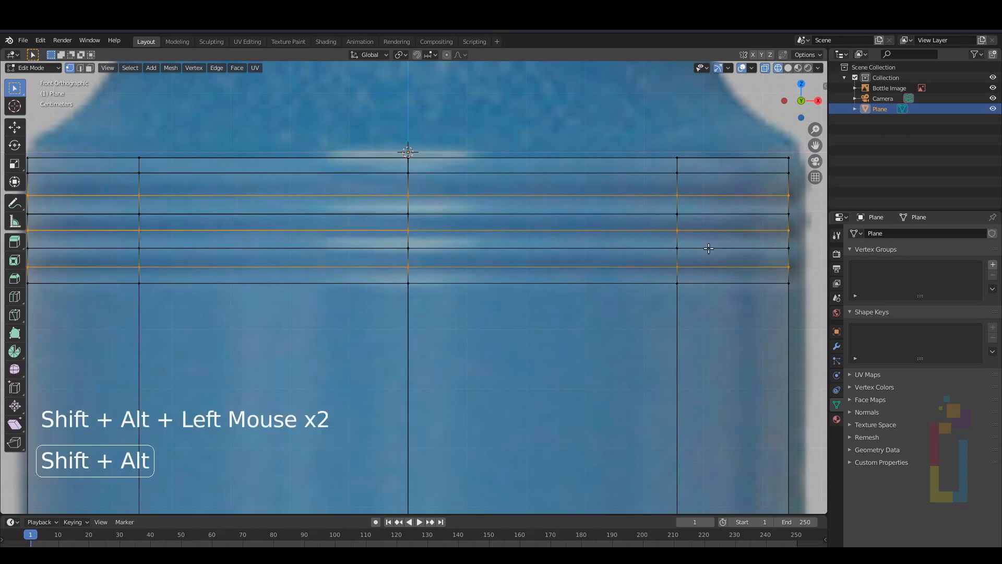
scroll(451, 247, down, 1)
scroll(450, 247, down, 1)
shift+middle_drag(440, 230, 474, 223)
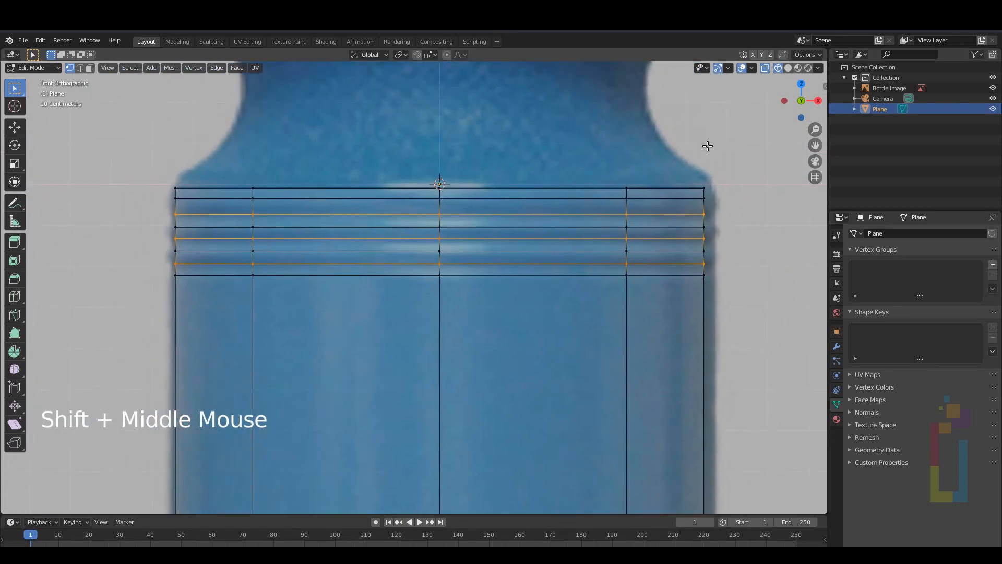
key(s)
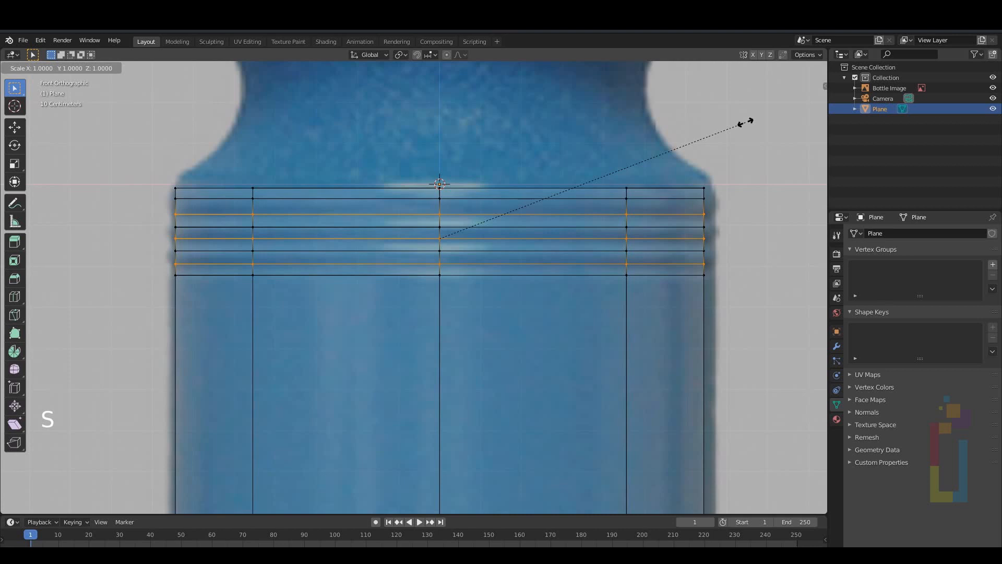
key(shift+z)
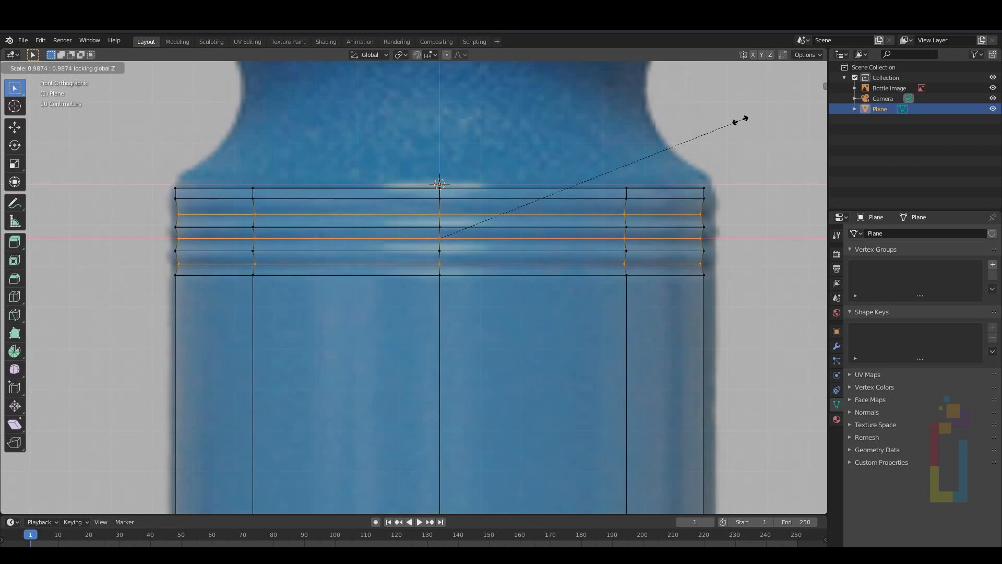
click(740, 120)
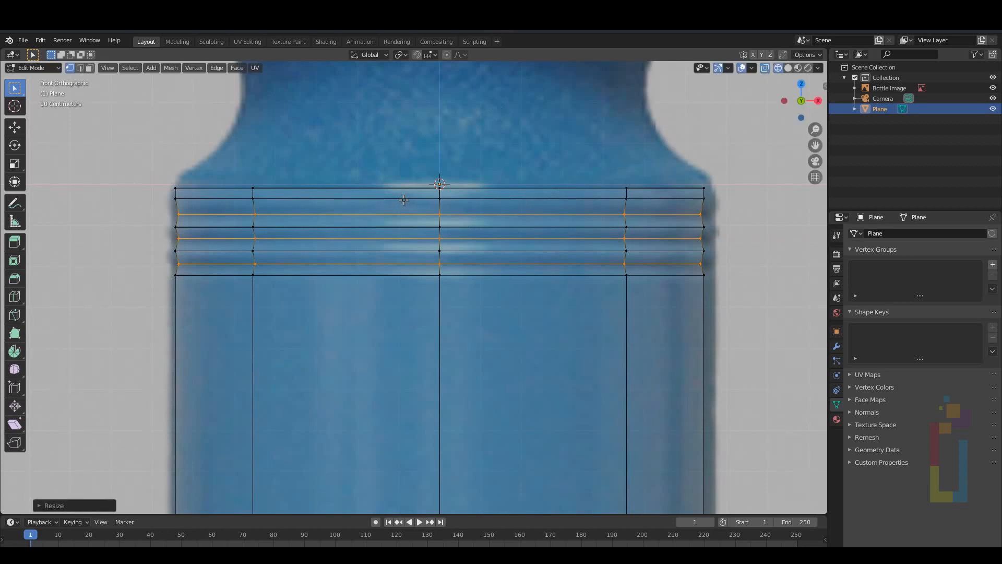
Step: Select the mesh's top ring of vertices and extrude it up to the upper end of the bottle's curved grip recess
drag(105, 105, 792, 191)
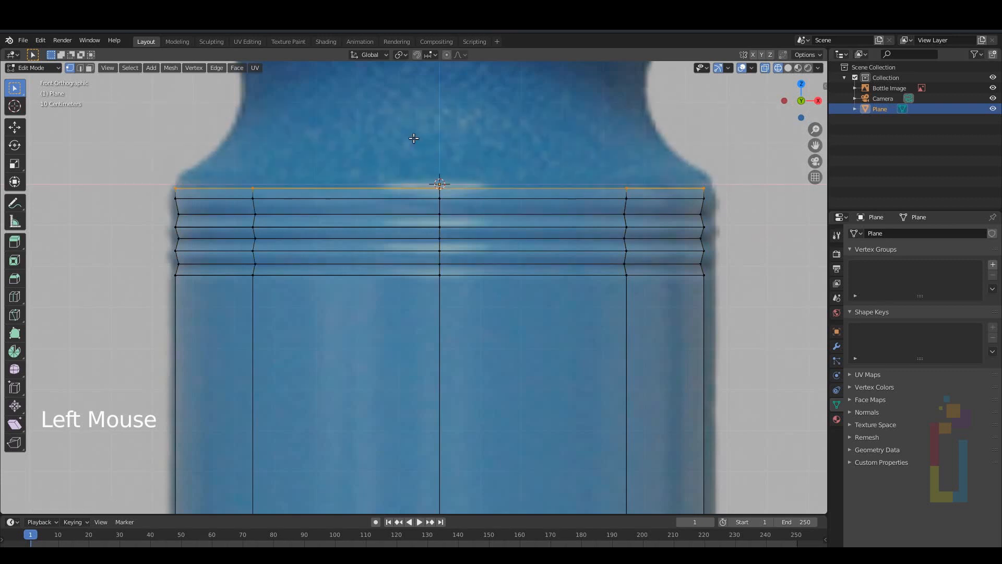
scroll(481, 150, down, 4)
shift+middle_drag(481, 149, 474, 304)
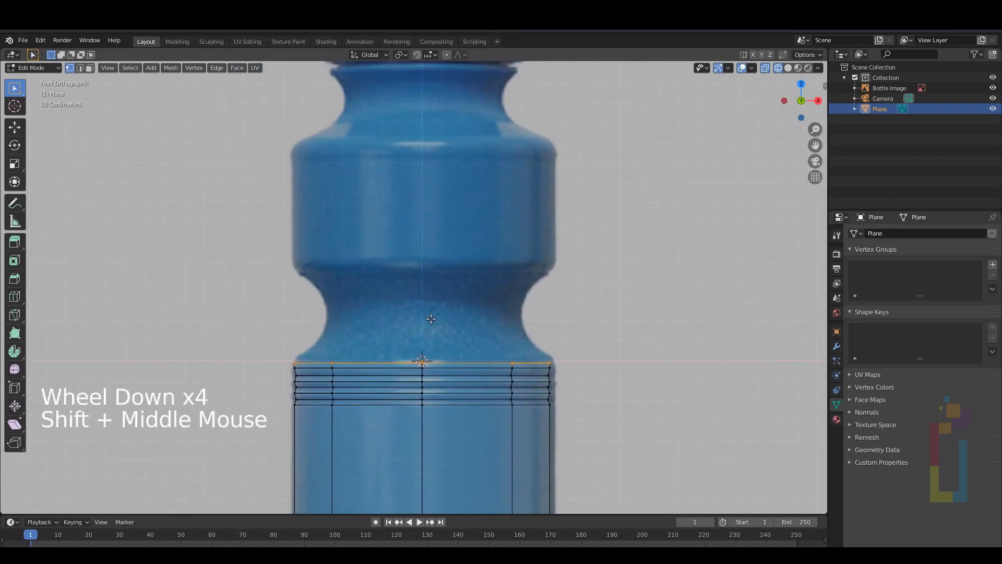
key(e)
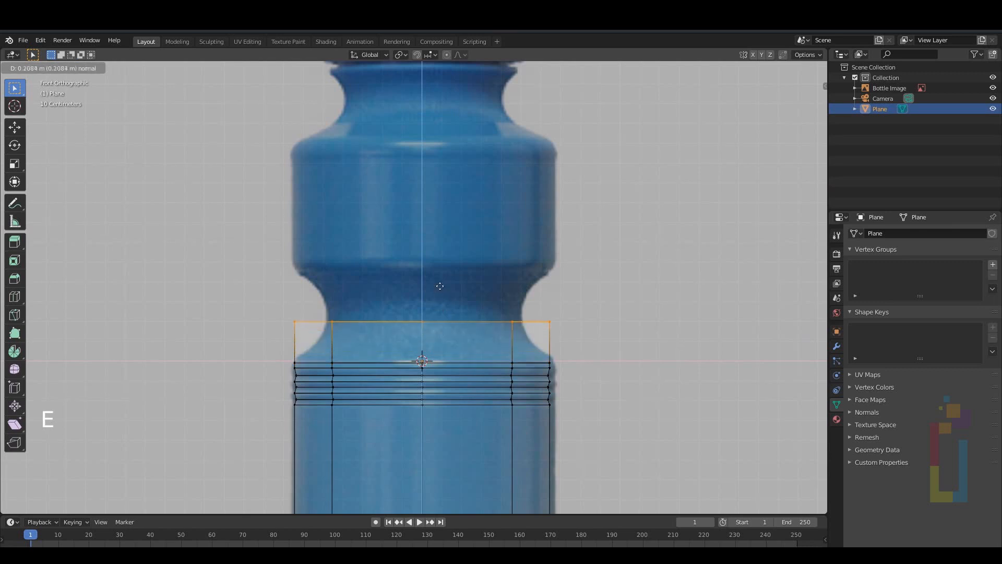
click(439, 235)
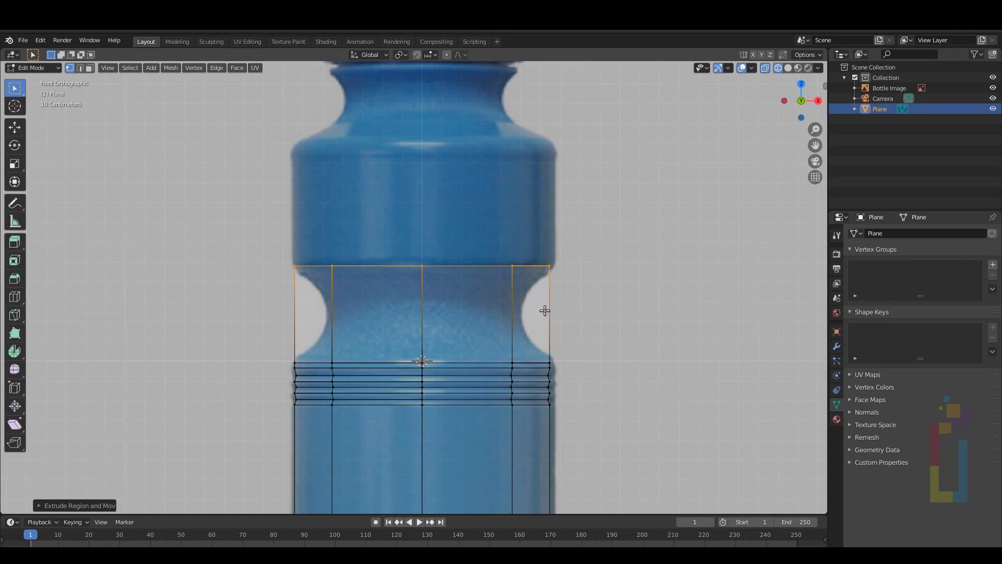
Step: Add a centred loop cut across the grip recess and scale it inward to about 0.80, locking the Z axis
key(ctrl+r)
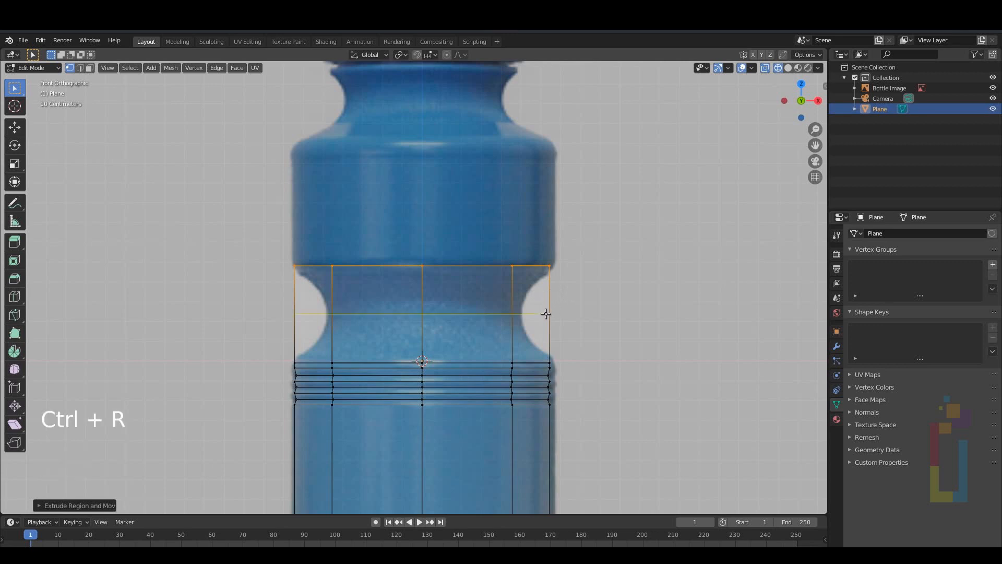
click(546, 313)
right_click(546, 313)
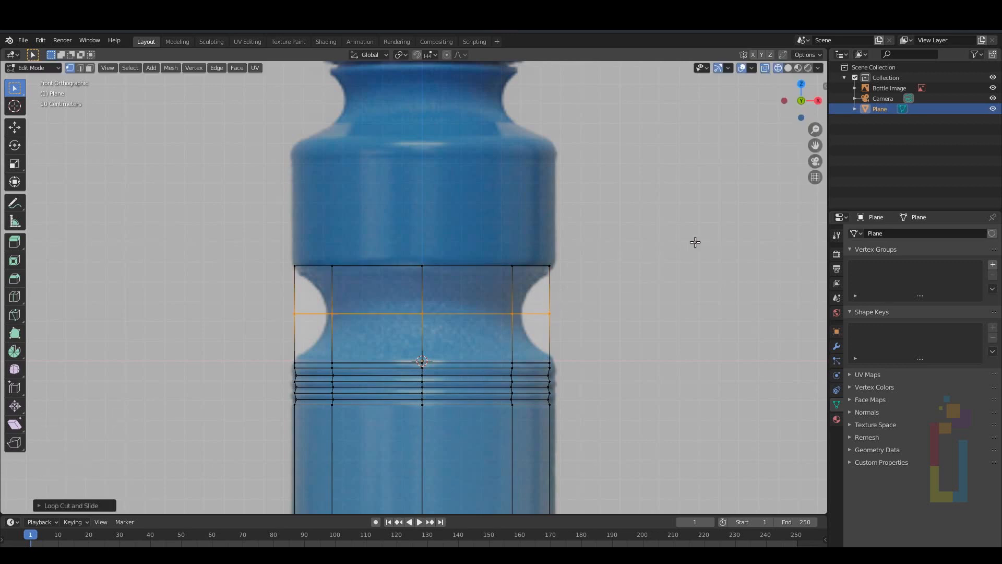
key(s)
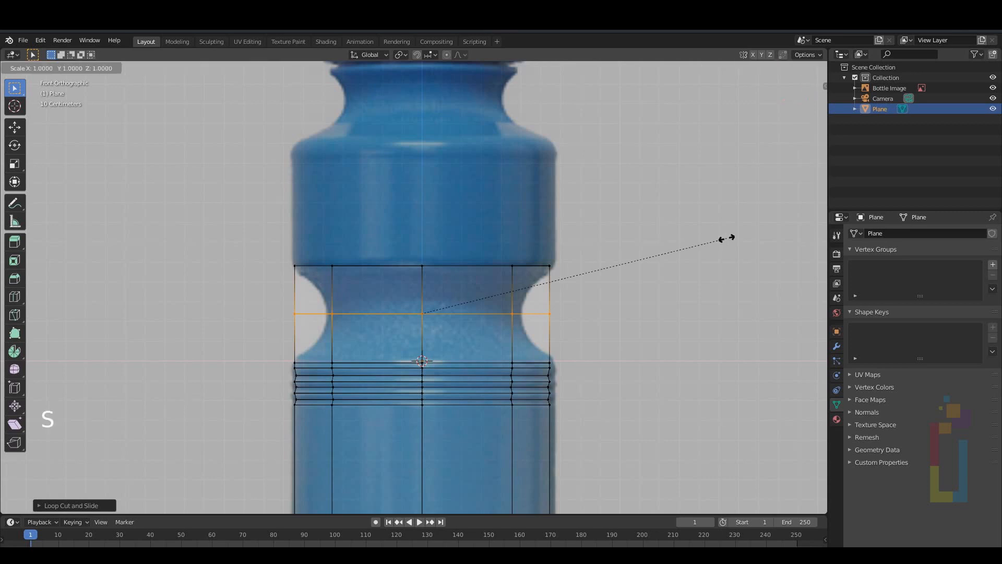
key(shift+z)
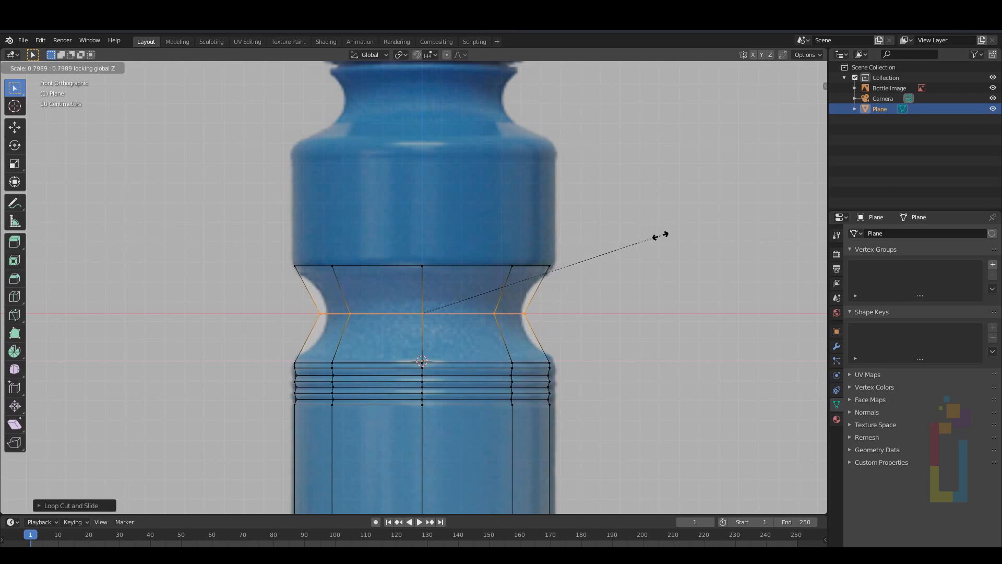
click(660, 235)
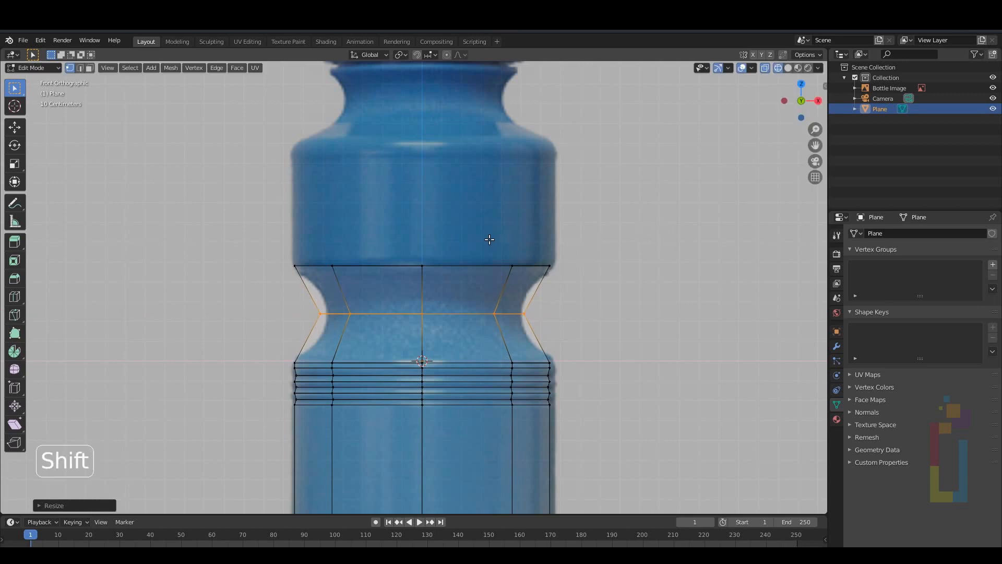
Step: Select the mesh's top ring of vertices and extrude it up about 0.61 m to the bottle's shoulder
shift+middle_drag(490, 242, 496, 324)
drag(264, 299, 607, 368)
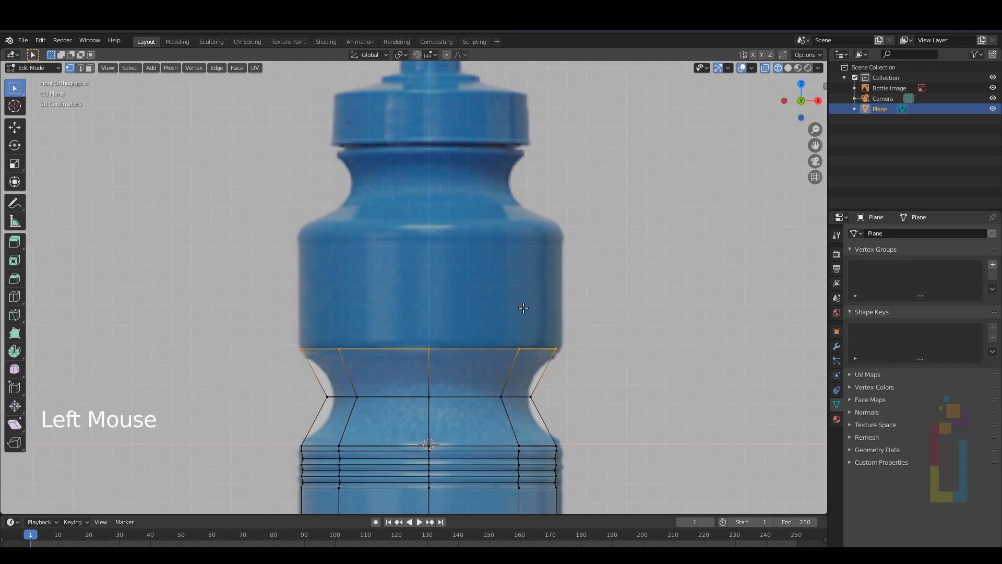
key(e)
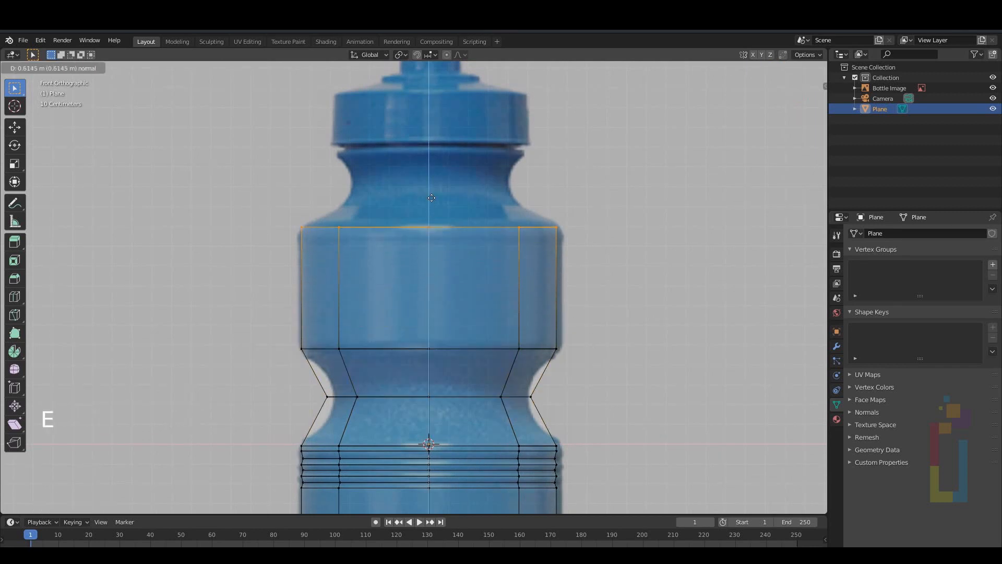
click(431, 199)
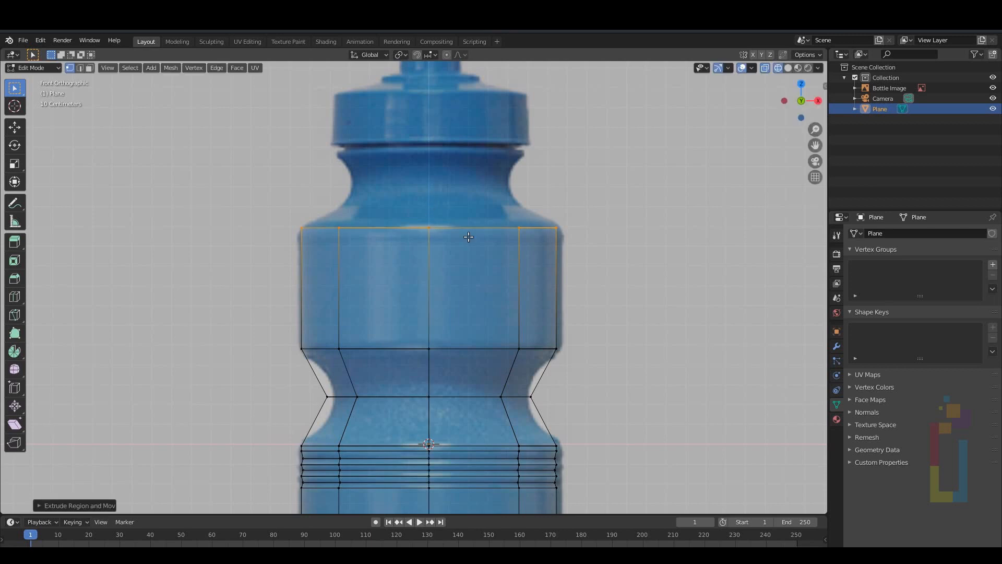
Step: Extrude the top ring up about 0.14 m and scale it inward to the base of the neck, locking the Z axis
scroll(497, 261, up, 2)
shift+middle_drag(515, 251, 531, 336)
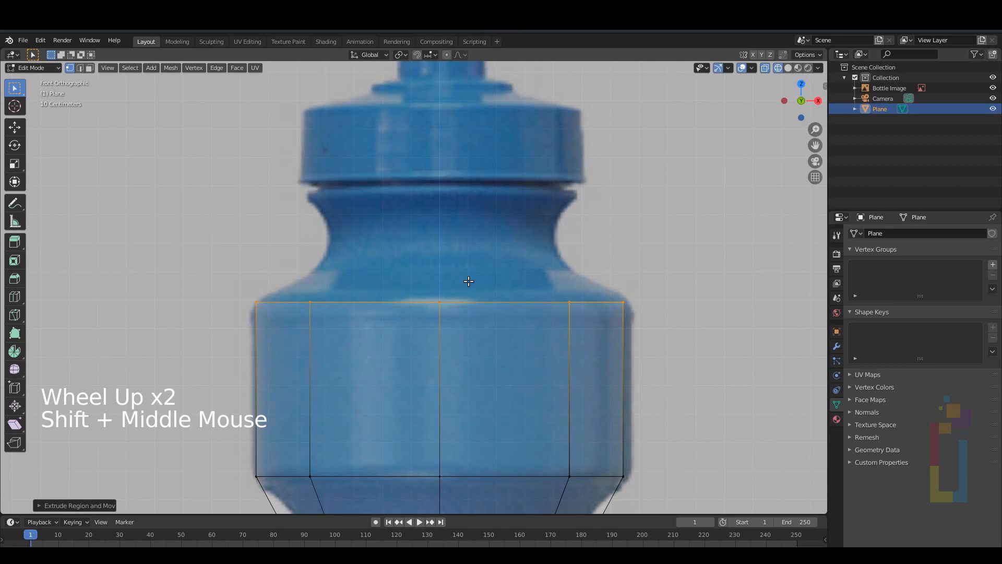
key(e)
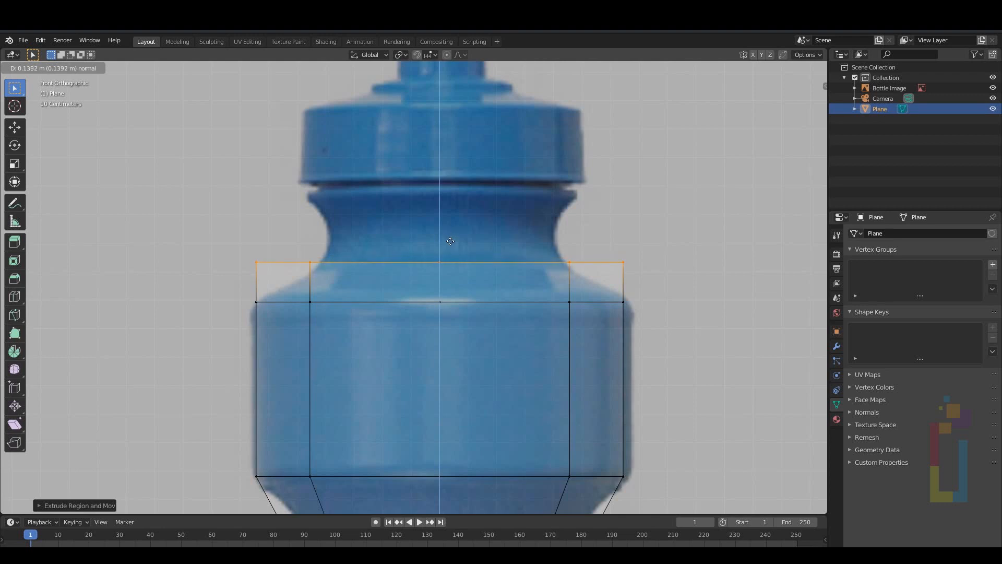
click(451, 243)
key(s)
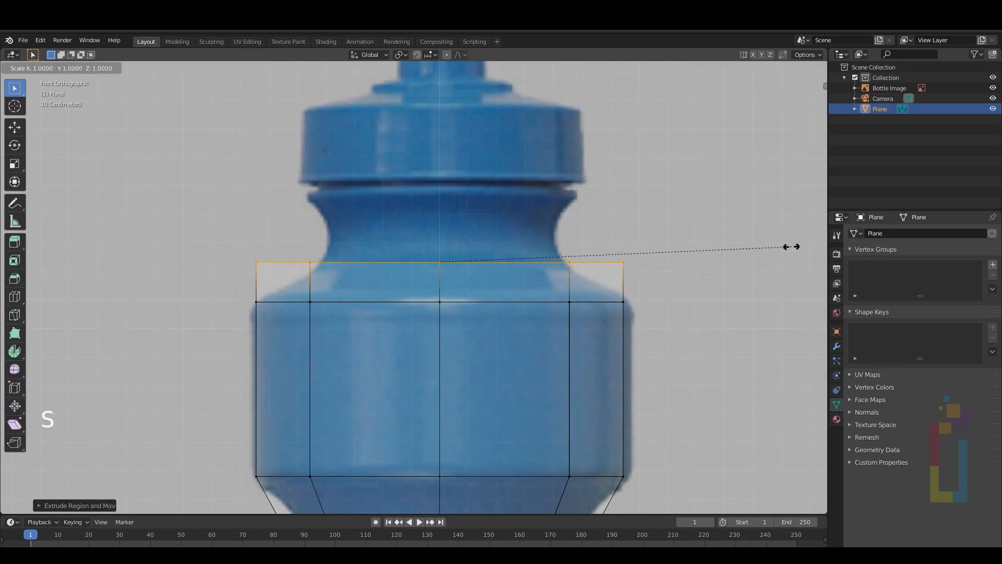
key(shift+z)
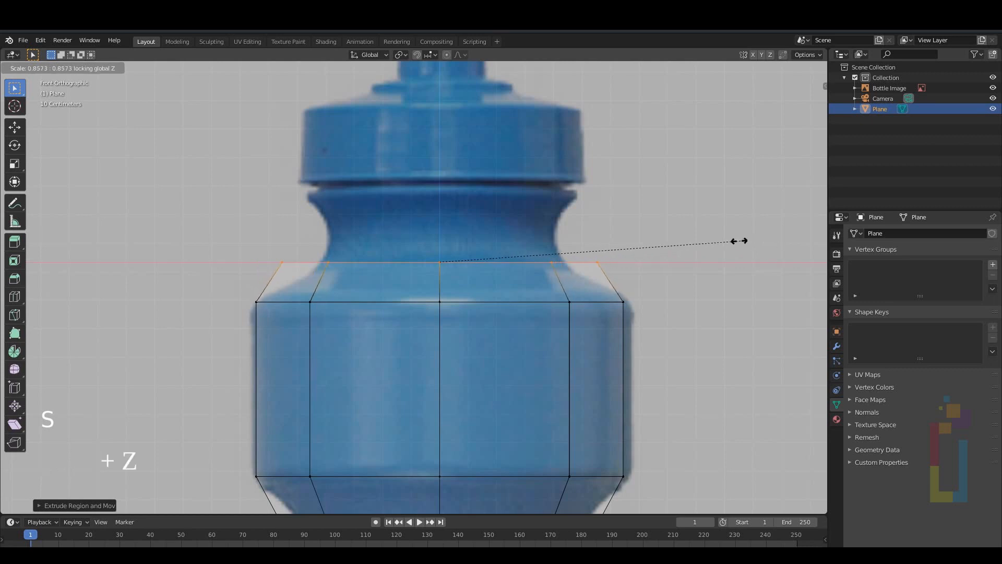
click(673, 242)
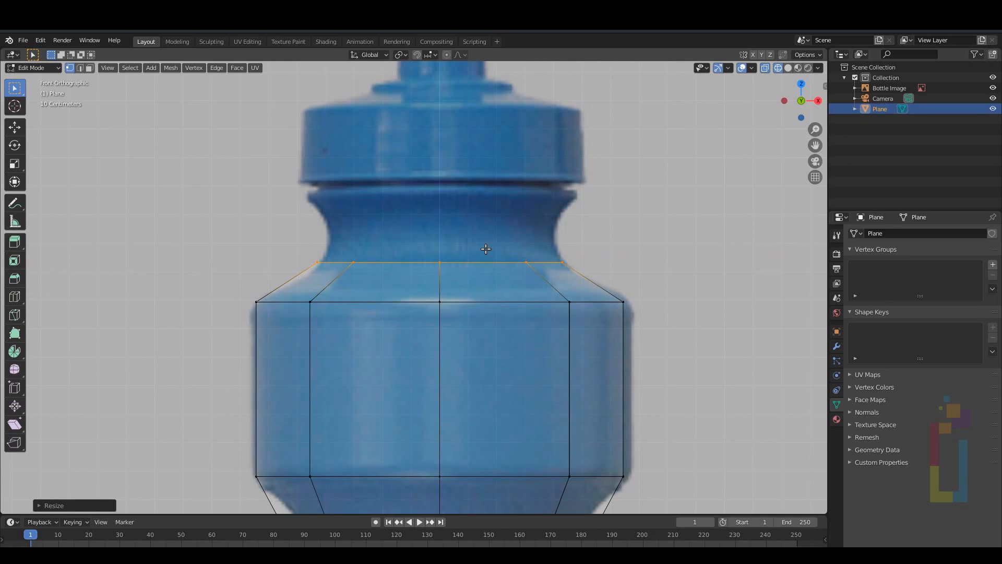
Step: Extrude the top ring up to the neck rim beneath the cap and scale it outward to about 1.13, locking the Z axis
key(e)
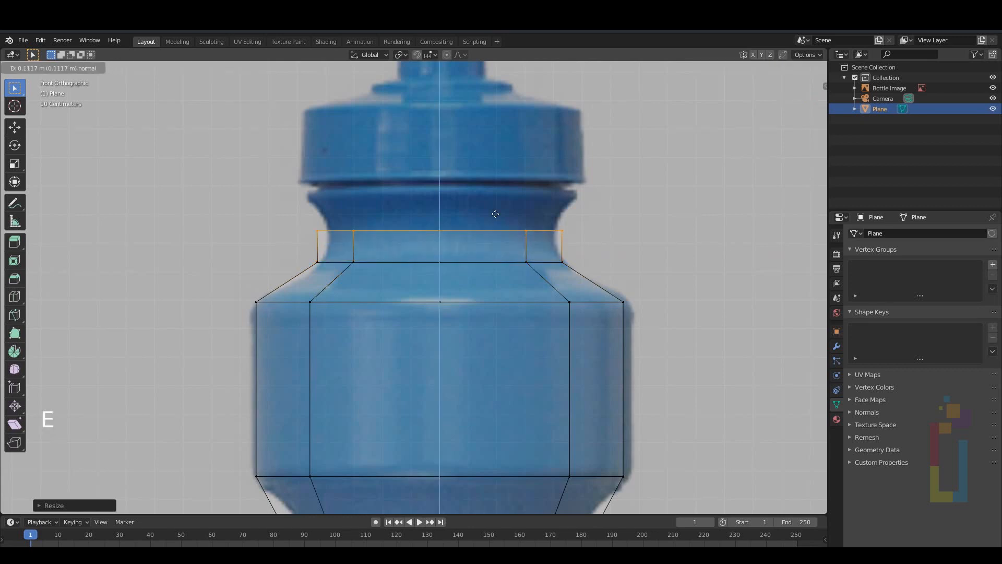
click(619, 178)
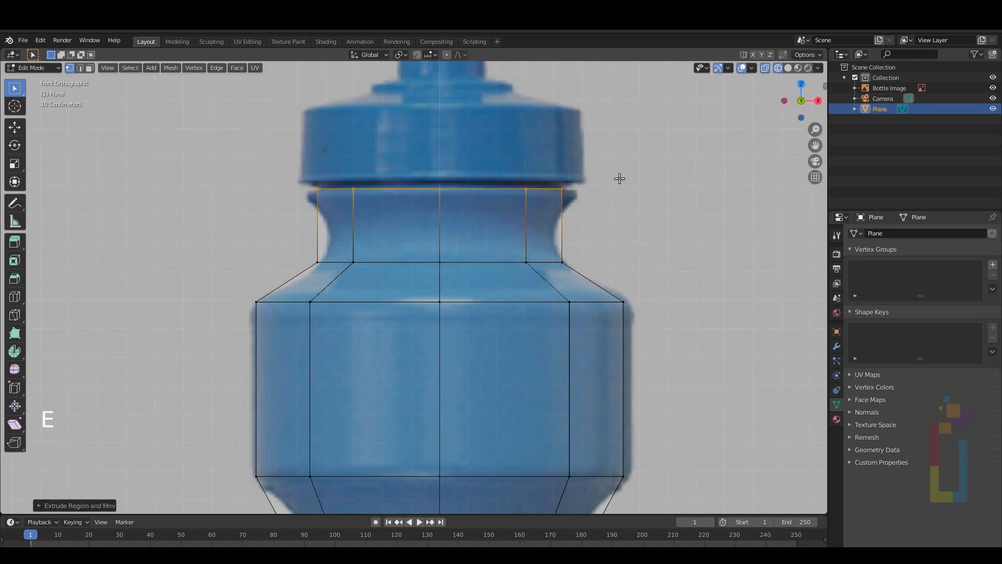
key(s)
key(shift+z)
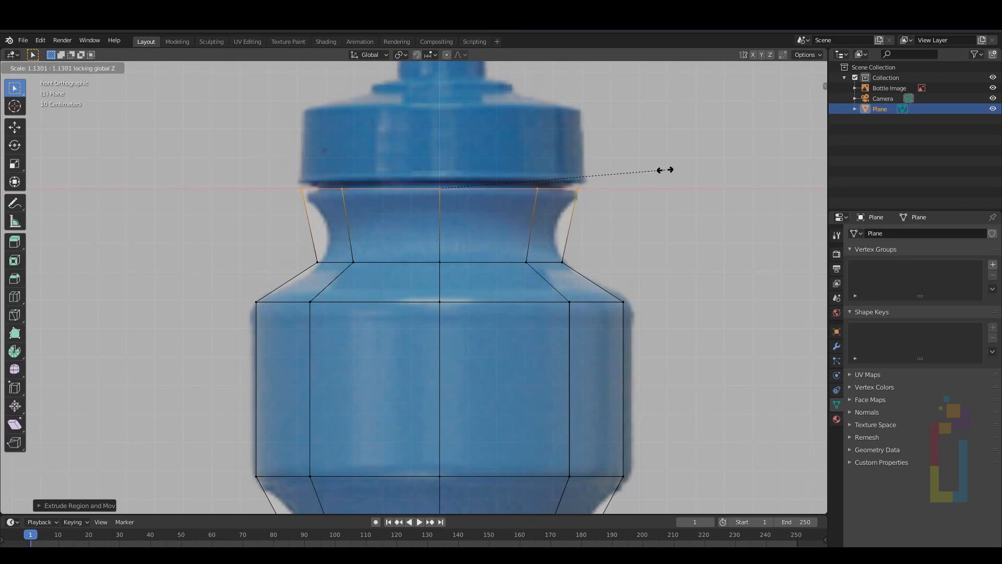
click(664, 166)
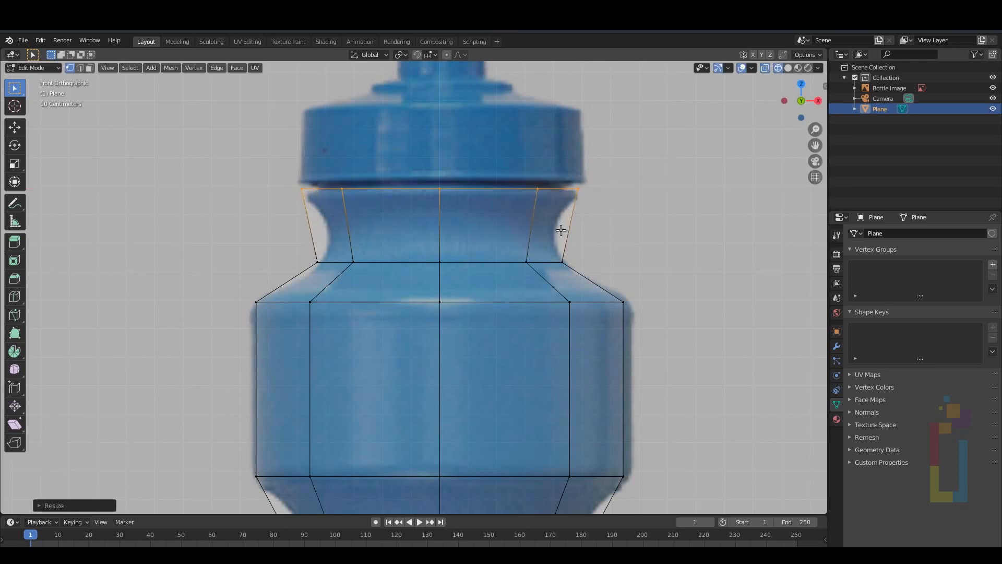
Step: Add a centred loop cut across the neck and scale it inward to match the reference's curve, locking the Z axis
key(ctrl+r)
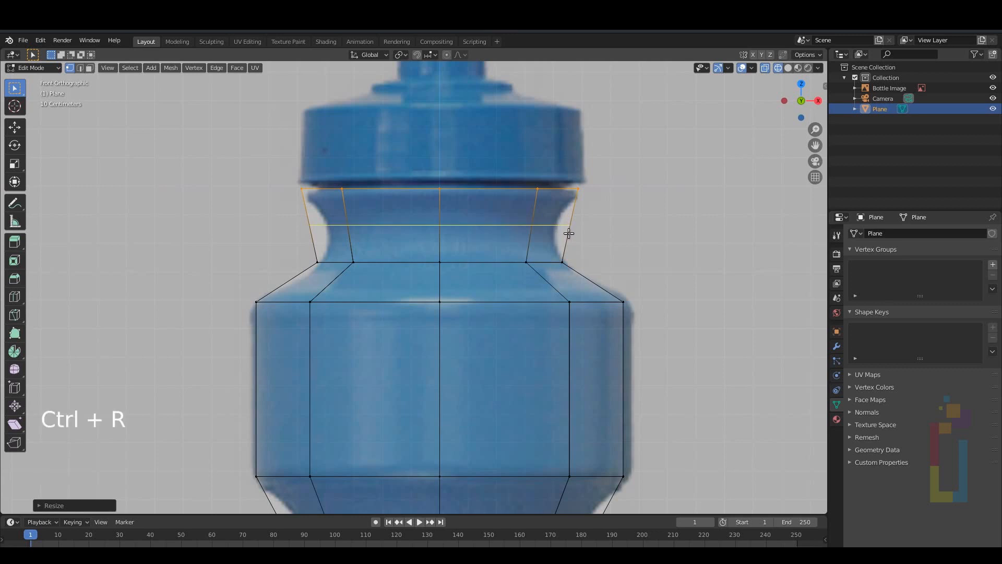
click(569, 233)
right_click(569, 232)
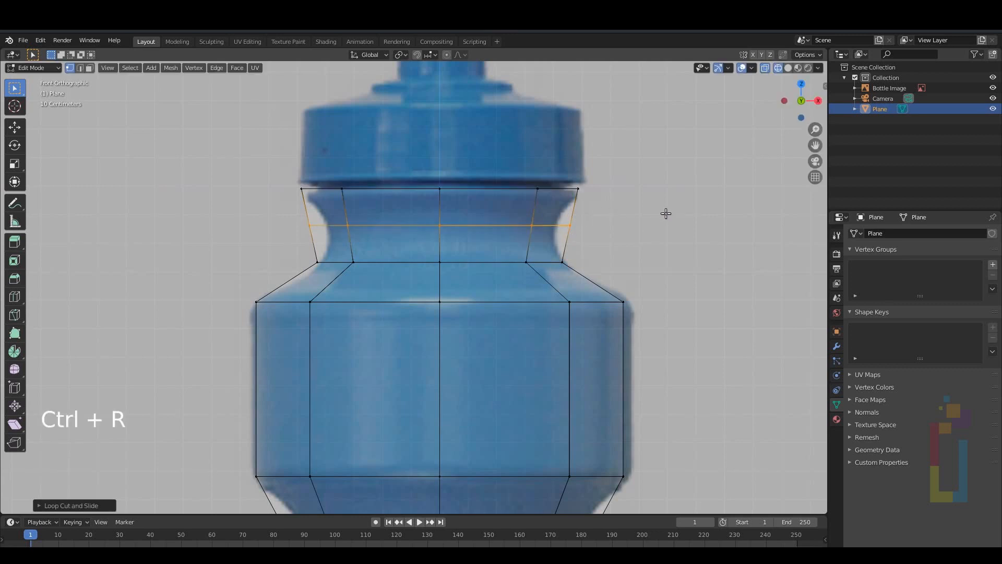
key(s)
key(shift+z)
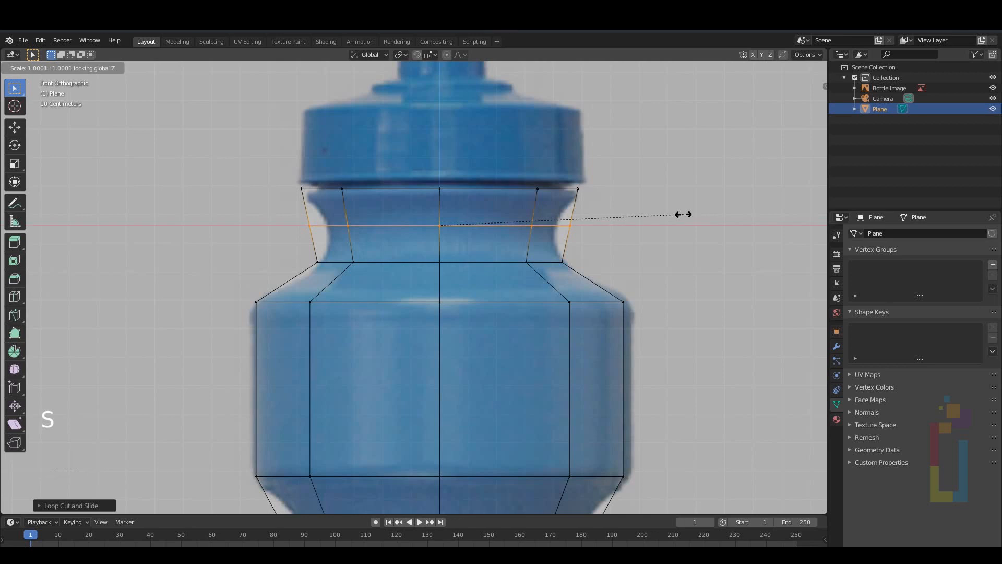
click(655, 211)
Step: Return to Object Mode, shade the bottle mesh smooth and give it a level 2 Subdivision Surface modifier
scroll(431, 291, down, 7)
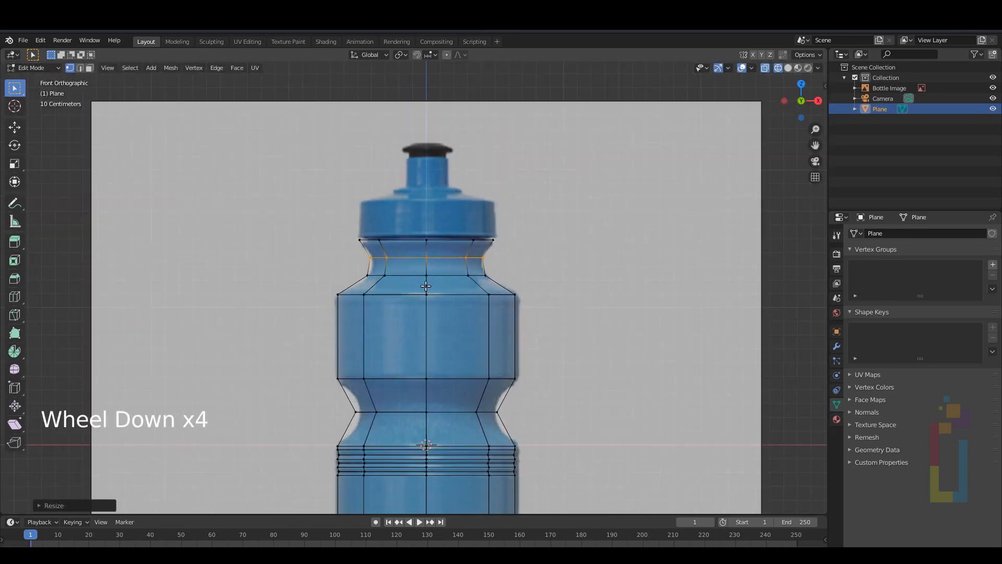
shift+middle_drag(418, 307, 431, 208)
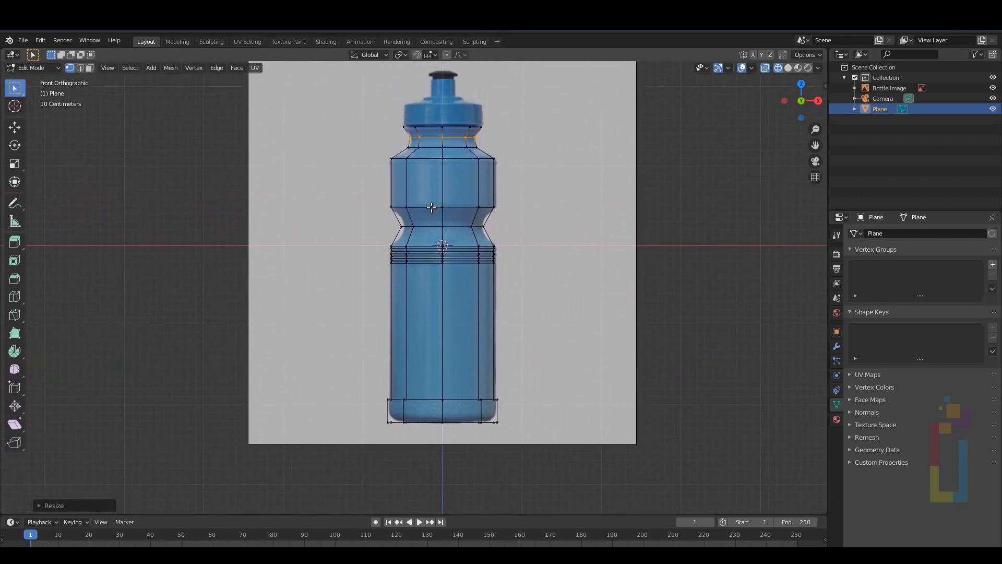
key(Tab)
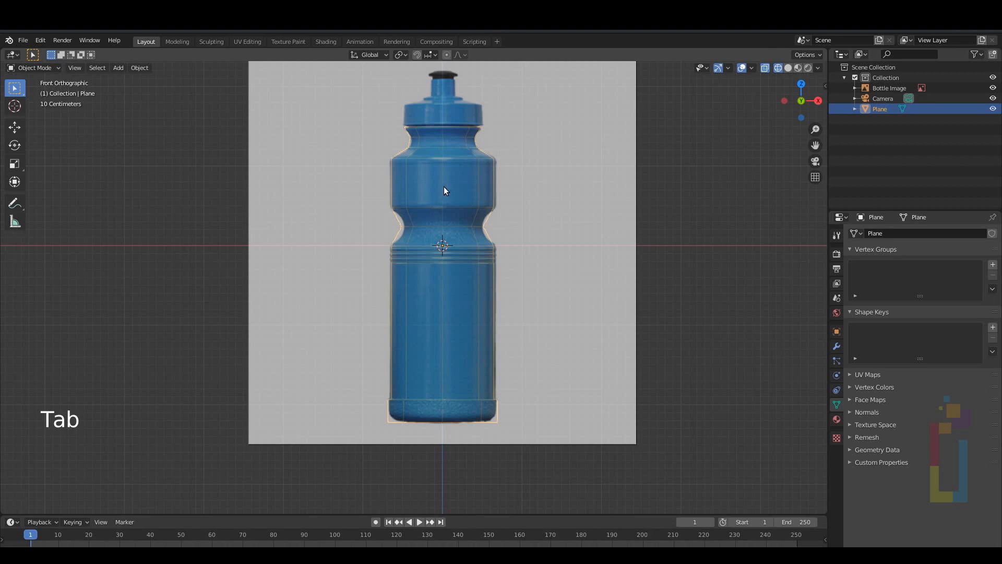
right_click(444, 186)
click(443, 185)
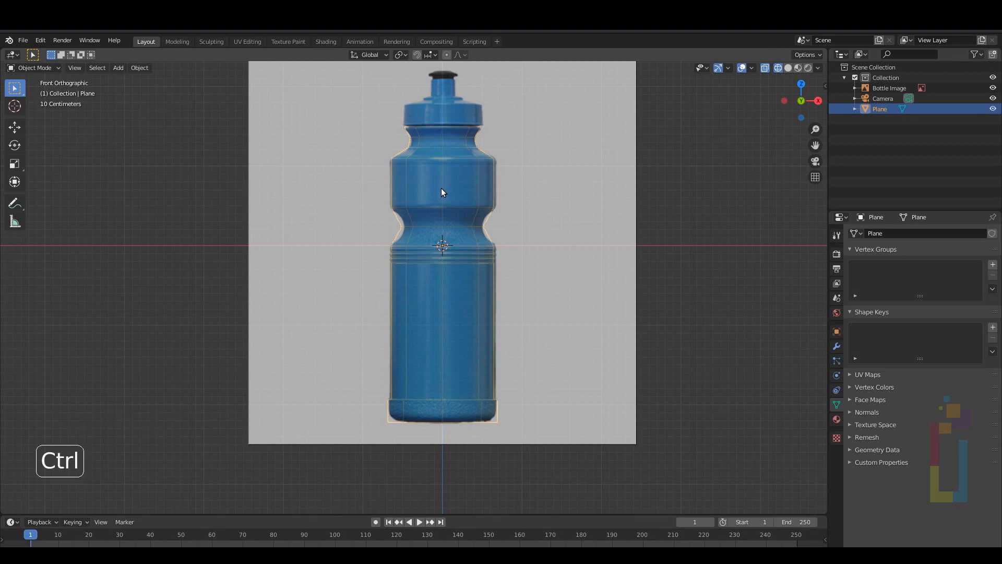
key(ctrl+2)
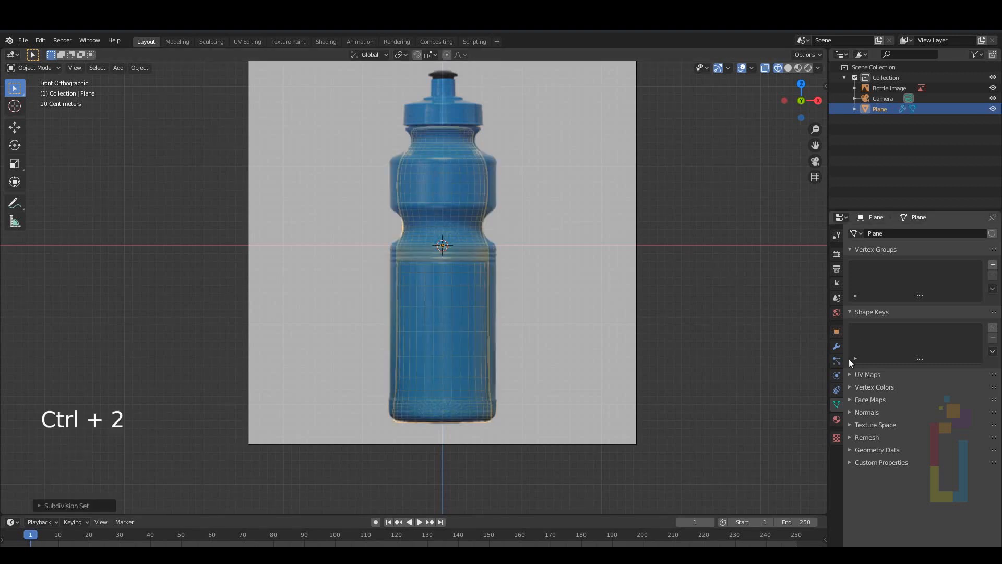
Step: Turn on the Subdivision modifier's On Cage display and switch the bottle mesh back to Edit Mode
click(836, 346)
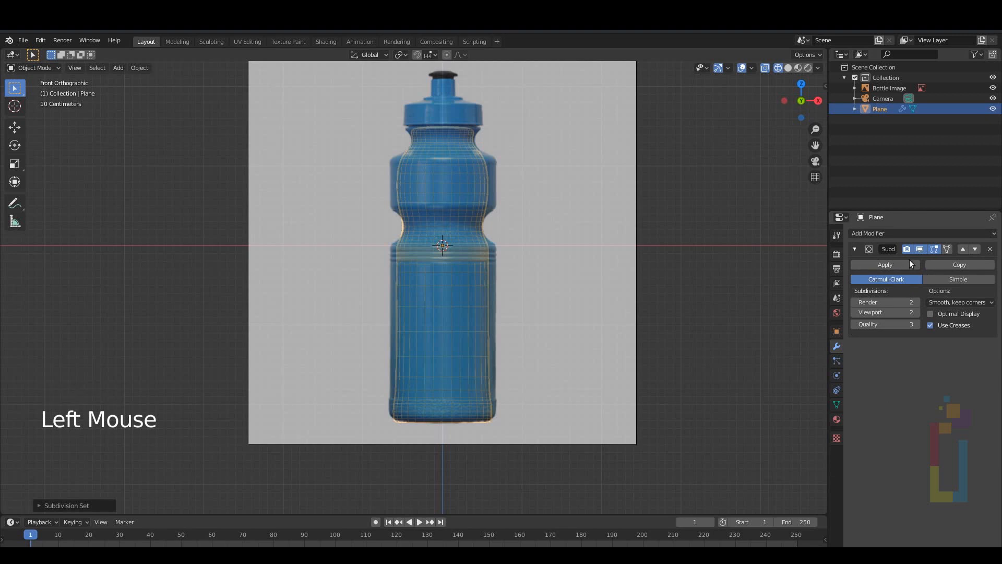
click(948, 250)
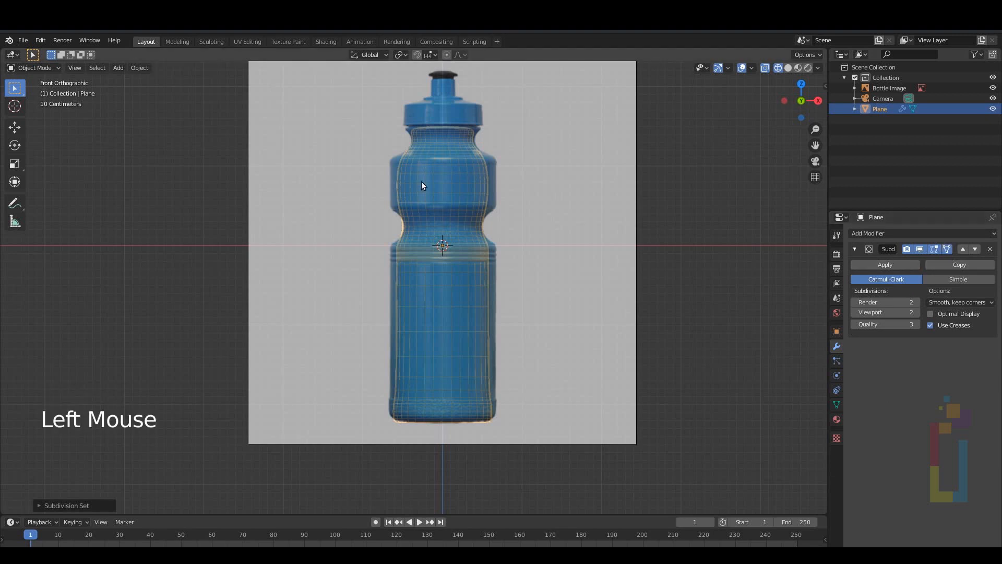
key(Tab)
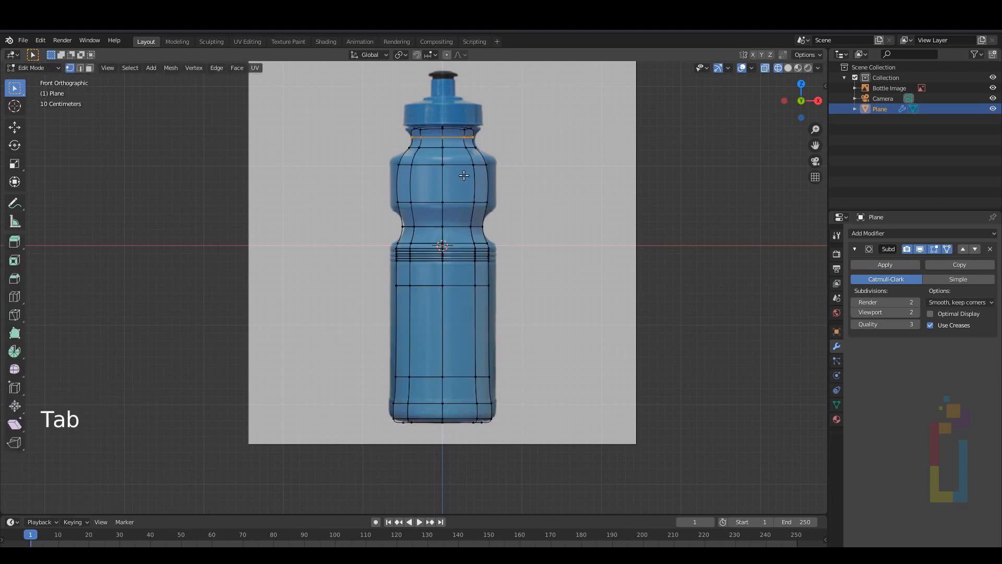
Step: Add a loop cut around the upper neck and slide it up close to the rim to sharpen that edge
scroll(459, 125, up, 3)
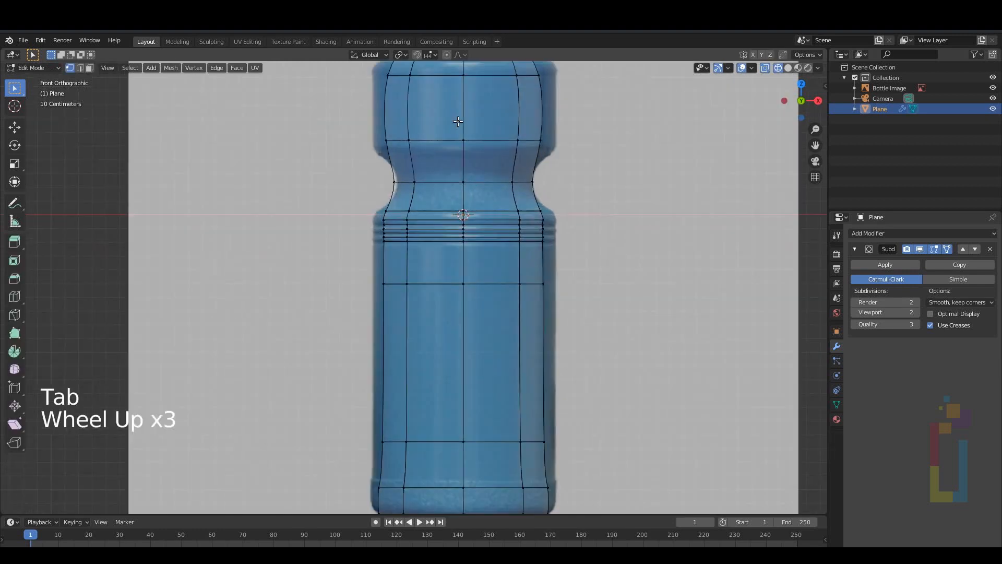
shift+middle_drag(452, 121, 402, 381)
scroll(503, 235, up, 4)
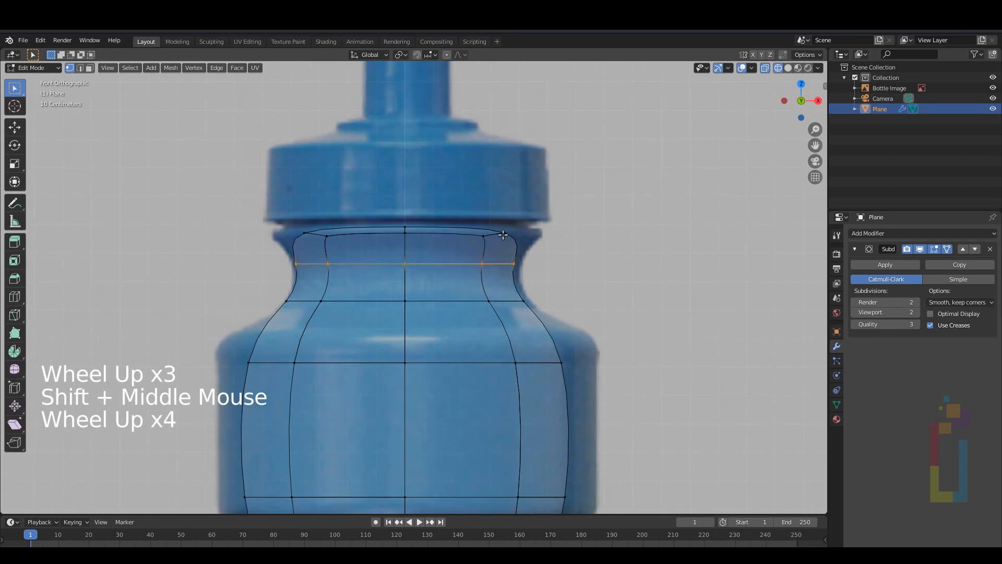
key(ctrl+r)
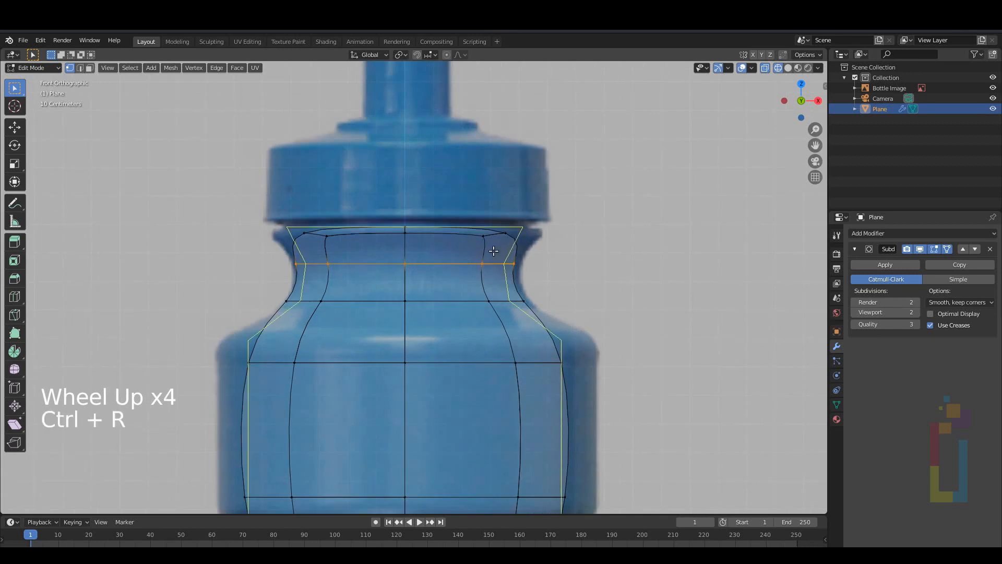
click(494, 246)
click(497, 210)
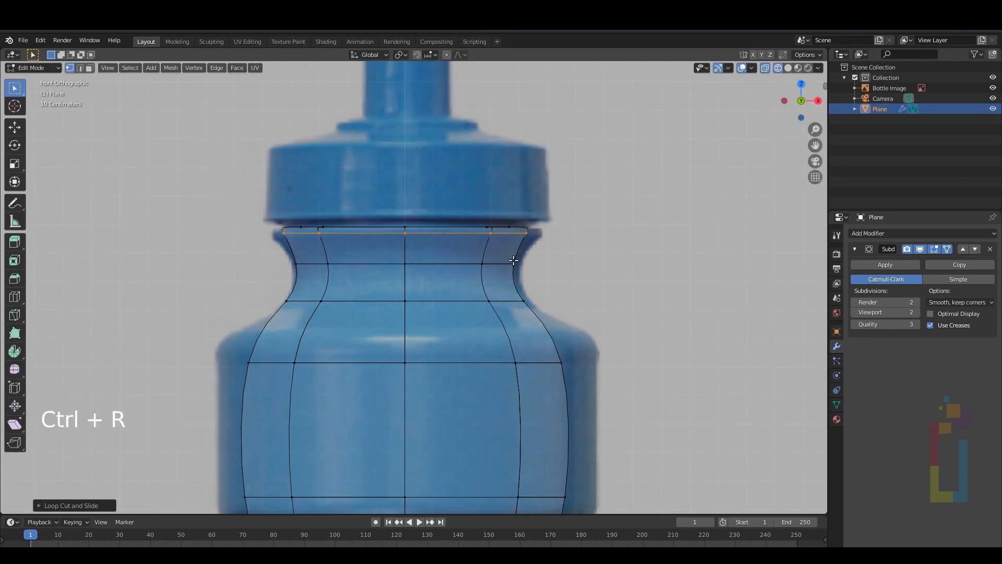
Step: Add two loop cuts around the upper body section, one slid towards its shoulder and one towards its lower edge
shift+middle_drag(513, 298, 507, 203)
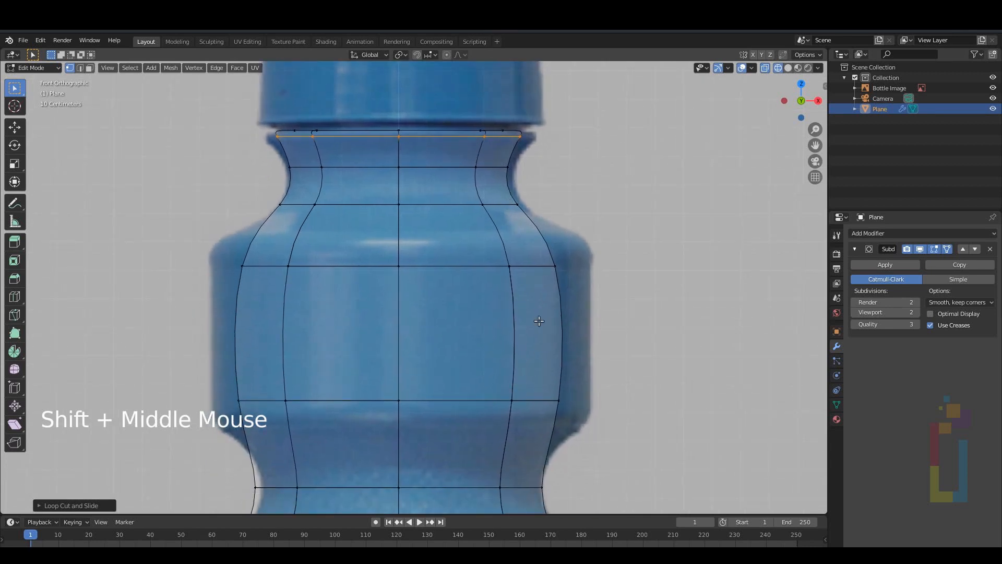
key(ctrl+r)
click(581, 284)
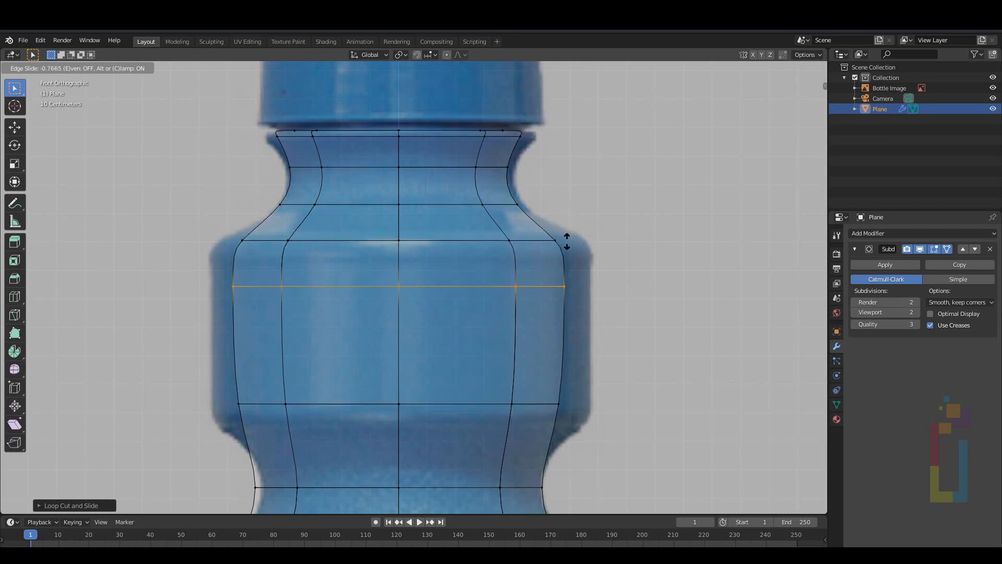
click(566, 237)
key(ctrl+r)
click(564, 326)
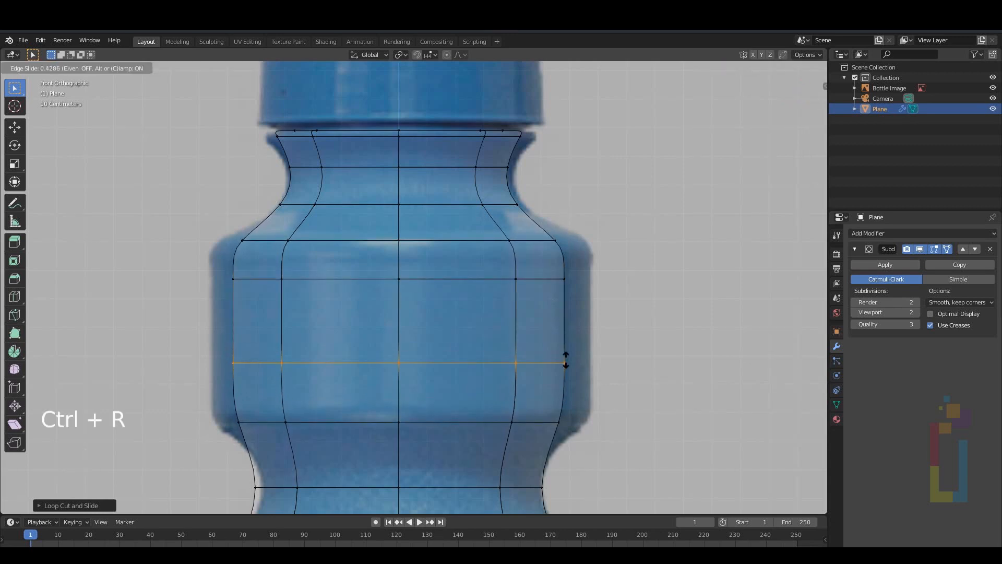
click(560, 399)
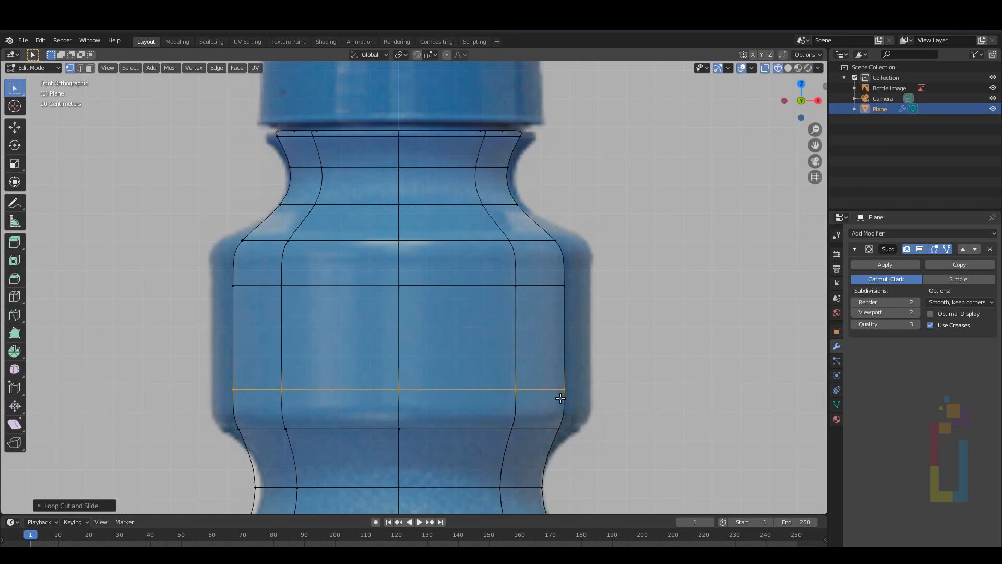
Step: Add three evenly spaced loop cuts around the long lower body section, leaving them centred without sliding
scroll(505, 274, down, 2)
shift+middle_drag(473, 330, 498, 139)
shift+middle_drag(487, 282, 481, 133)
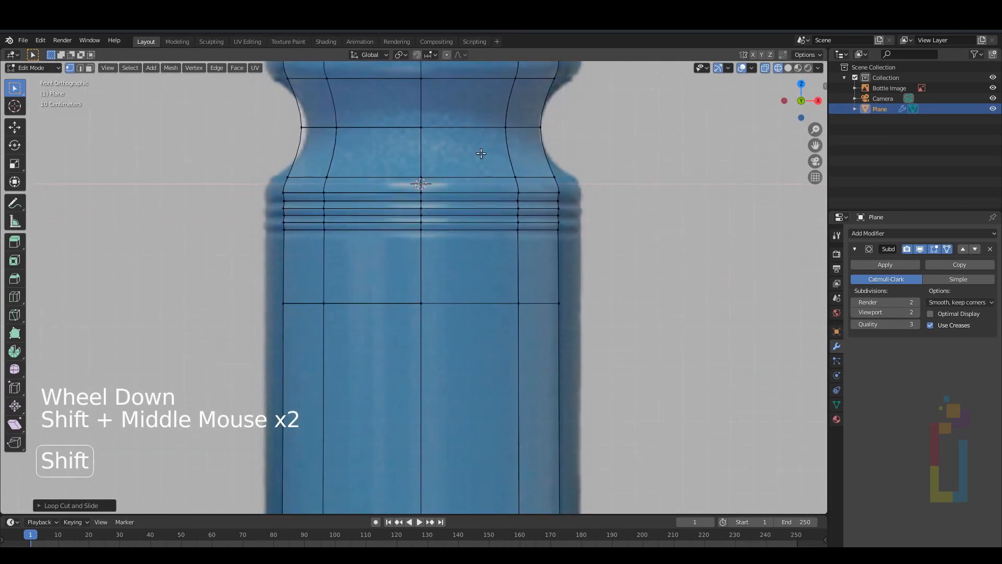
shift+middle_drag(462, 313, 458, 185)
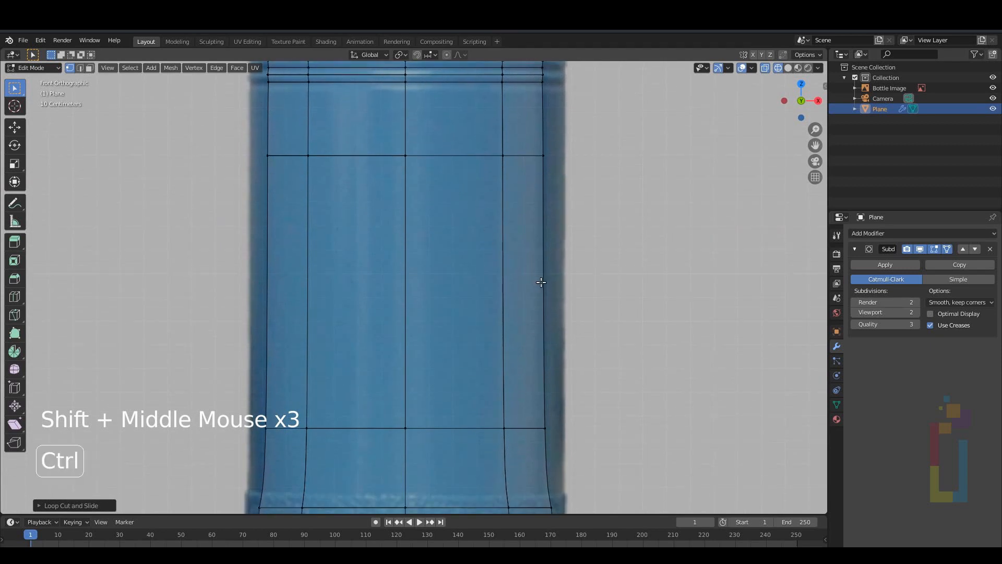
key(ctrl+r)
scroll(541, 282, up, 1)
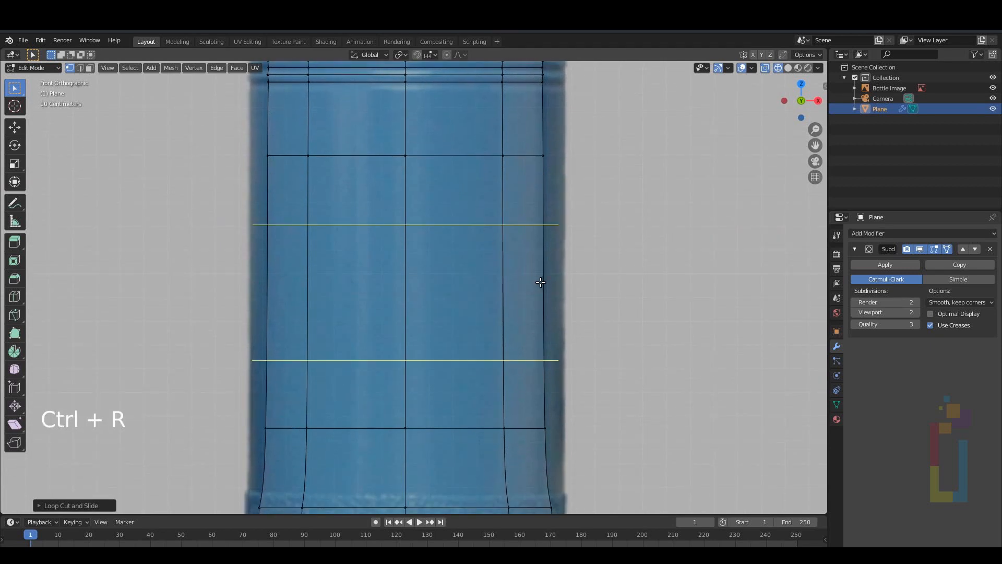
scroll(541, 282, up, 1)
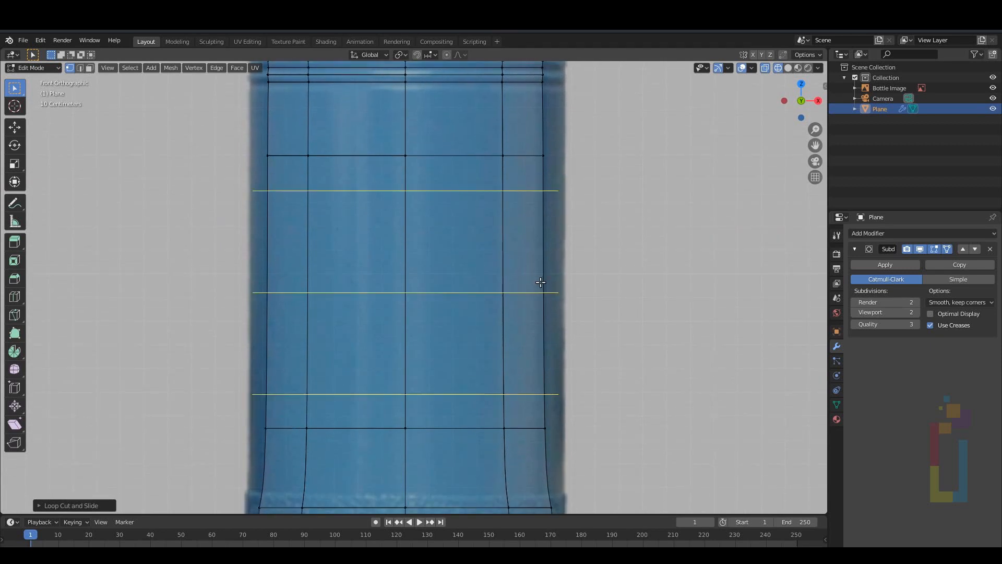
click(541, 282)
right_click(541, 282)
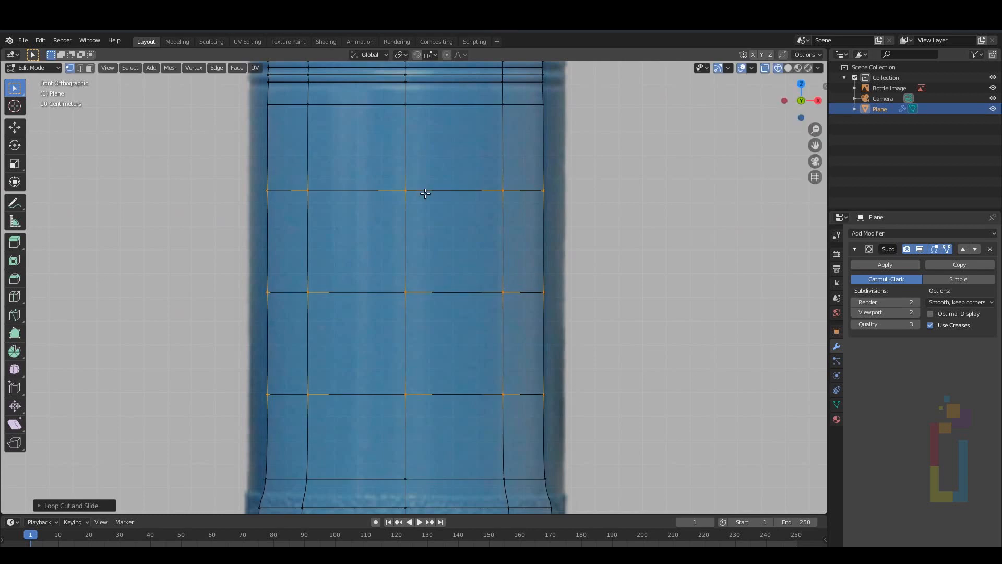
Step: Try to edge-slide the loop just above the bottle's base band
shift+middle_drag(622, 255, 560, 112)
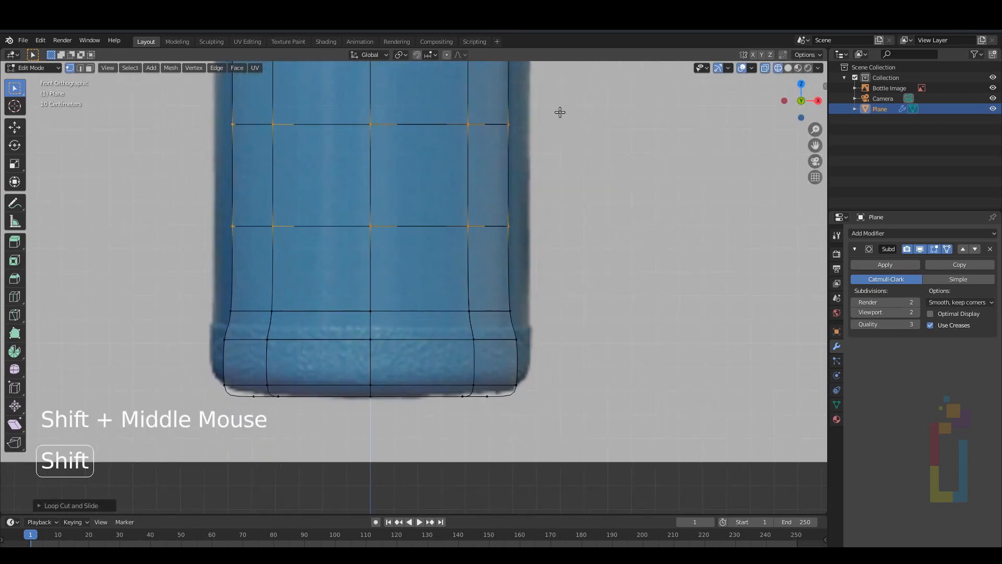
alt+click(496, 310)
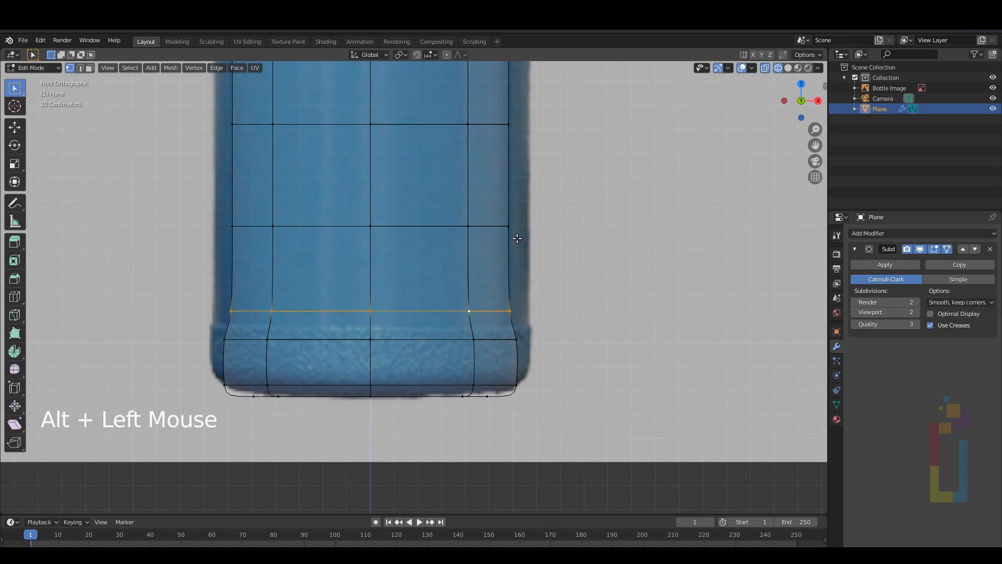
key(g)
key(g)
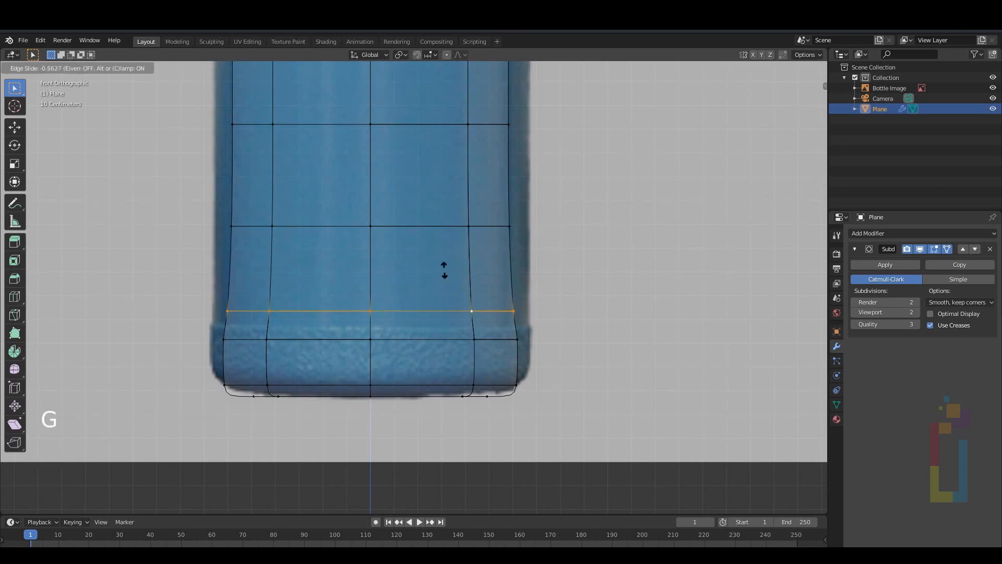
click(435, 257)
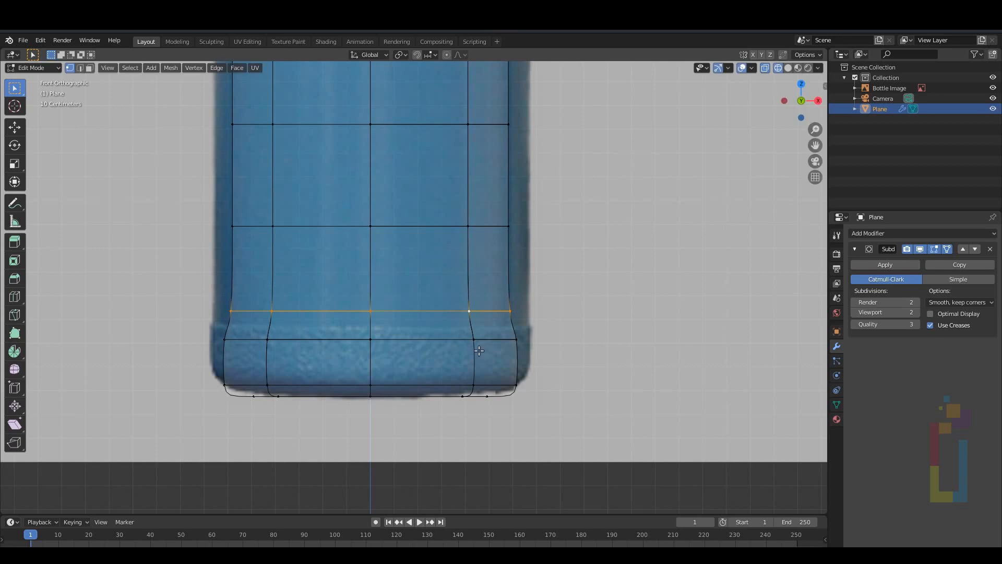
Step: Add a loop cut around the base band and slide it slightly upward to firm up the band's shape
key(ctrl+r)
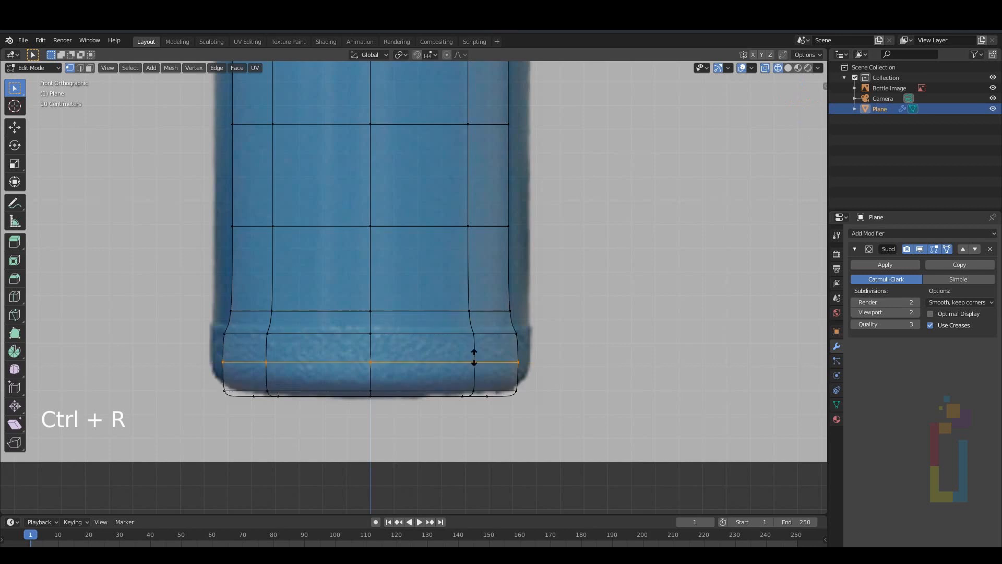
click(473, 355)
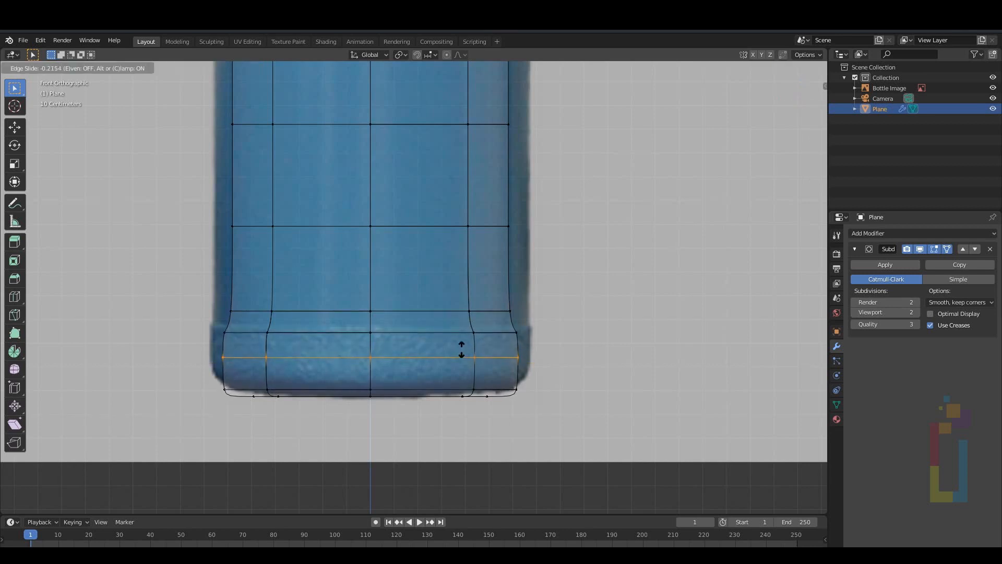
click(461, 344)
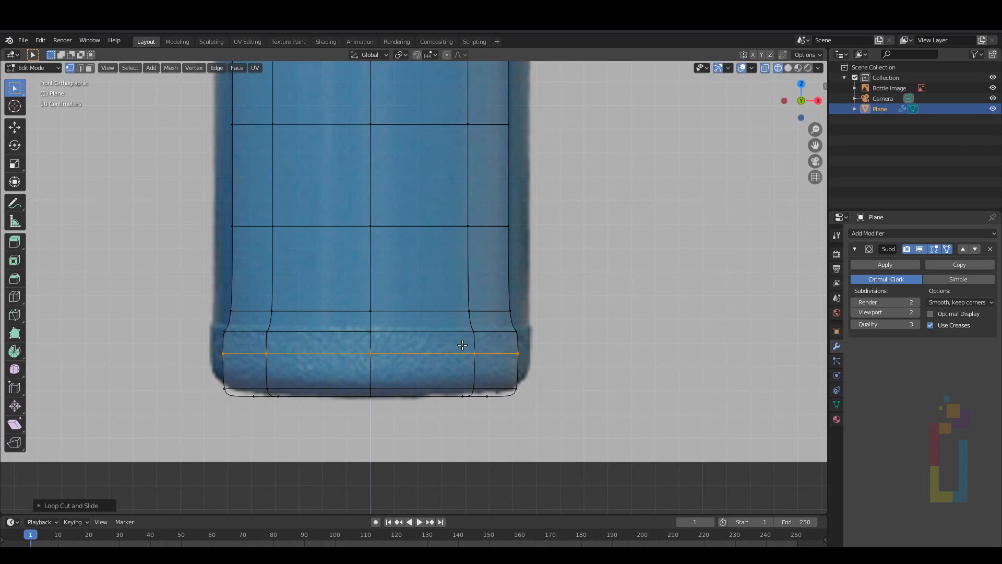
Step: Select the whole bottle mesh and scale it to about 1.137 with Z locked to match the reference width
scroll(517, 321, down, 4)
shift+middle_drag(478, 251, 489, 313)
scroll(447, 376, down, 1)
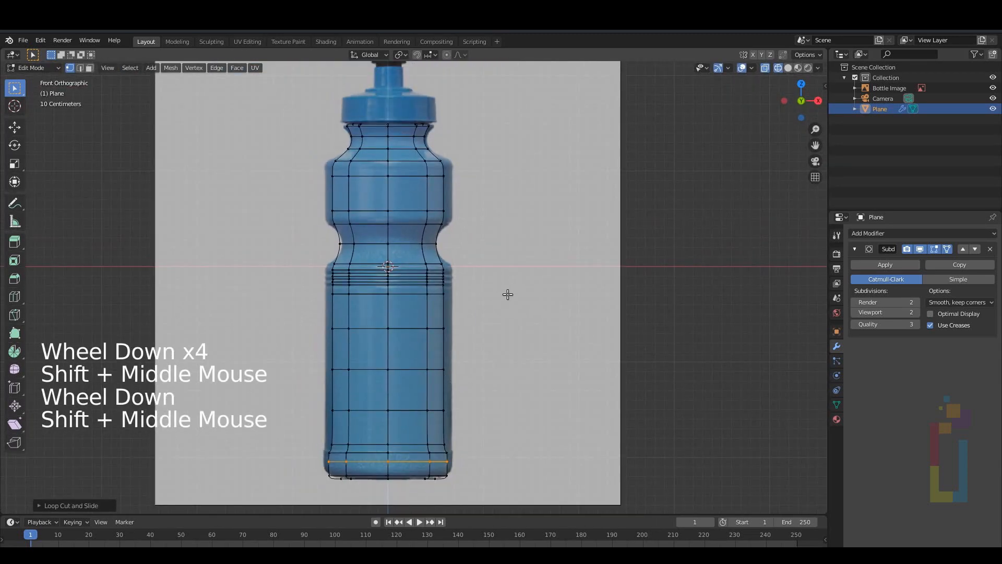
key(a)
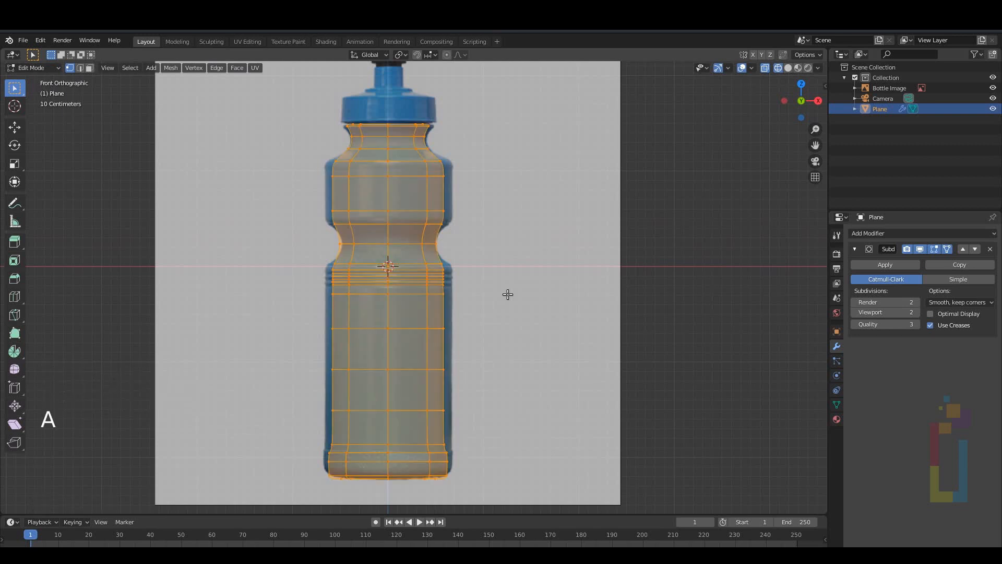
key(s)
key(shift+z)
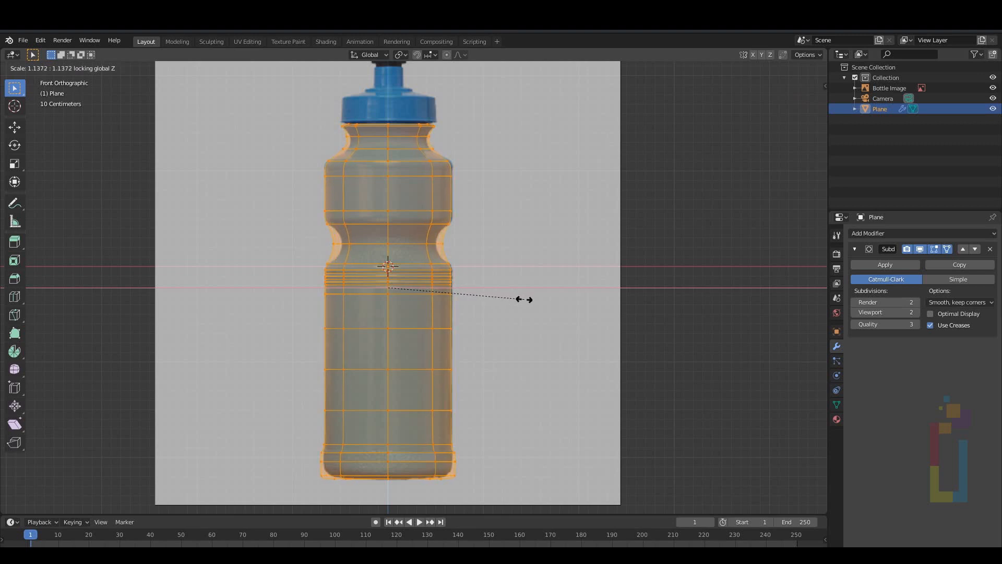
click(522, 297)
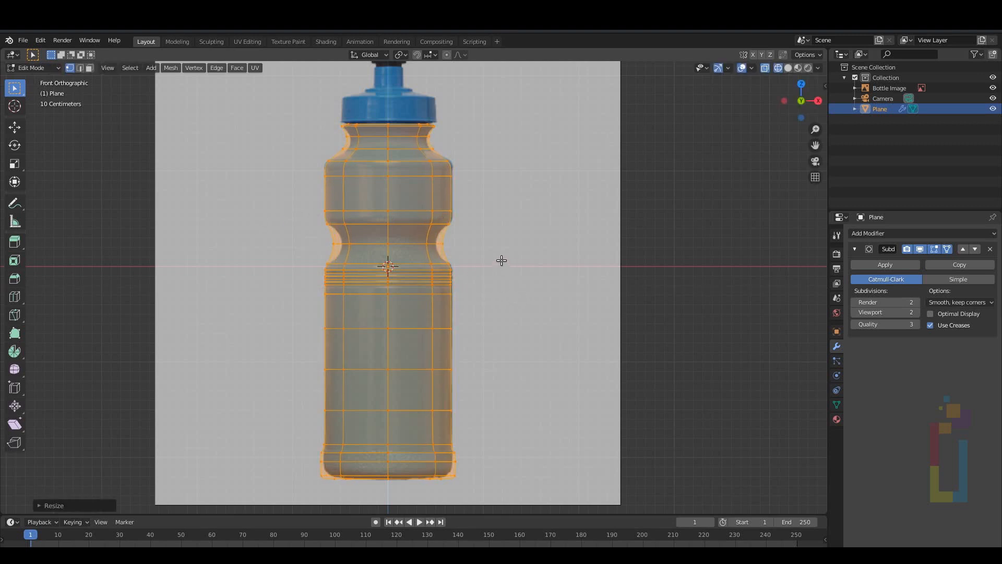
Step: Select the middle edge loop of the bottle's waist and scale it inward with Z locked to match the reference curve
drag(302, 237, 463, 243)
scroll(424, 219, up, 5)
shift+middle_drag(423, 213, 496, 291)
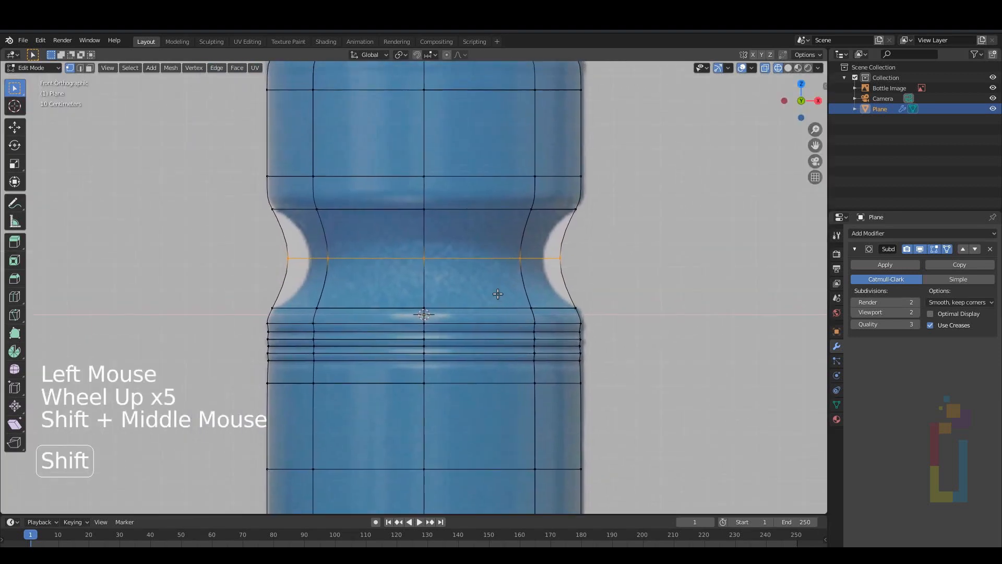
key(s)
key(shift+z)
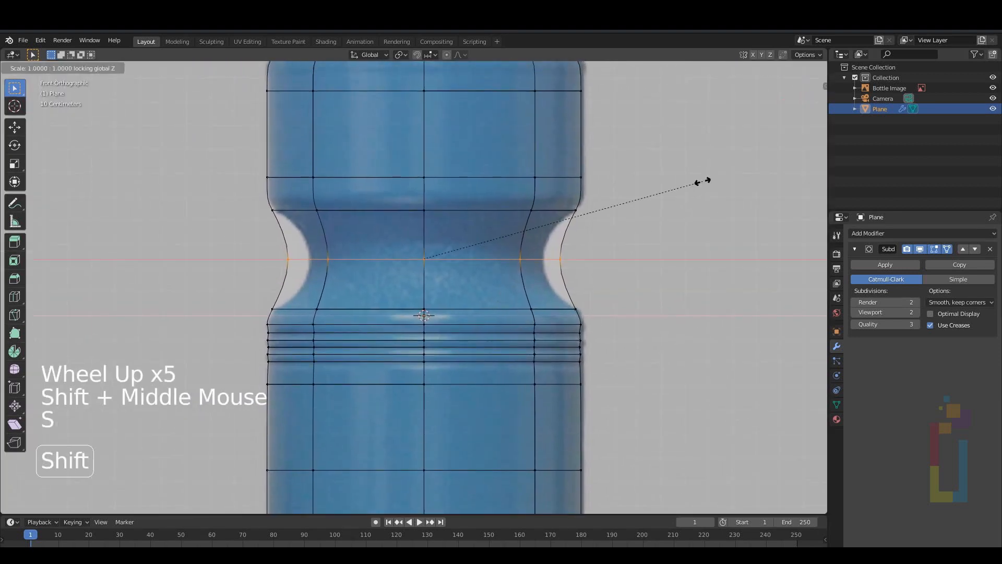
click(662, 195)
Step: Hide the Bottle Image reference in the viewport and switch from wireframe to solid shading
scroll(605, 227, down, 1)
scroll(605, 227, down, 1)
mouse_move(541, 179)
shift+middle_down()
mouse_move(552, 264)
mouse_move(531, 161)
shift+middle_up()
scroll(492, 147, down, 2)
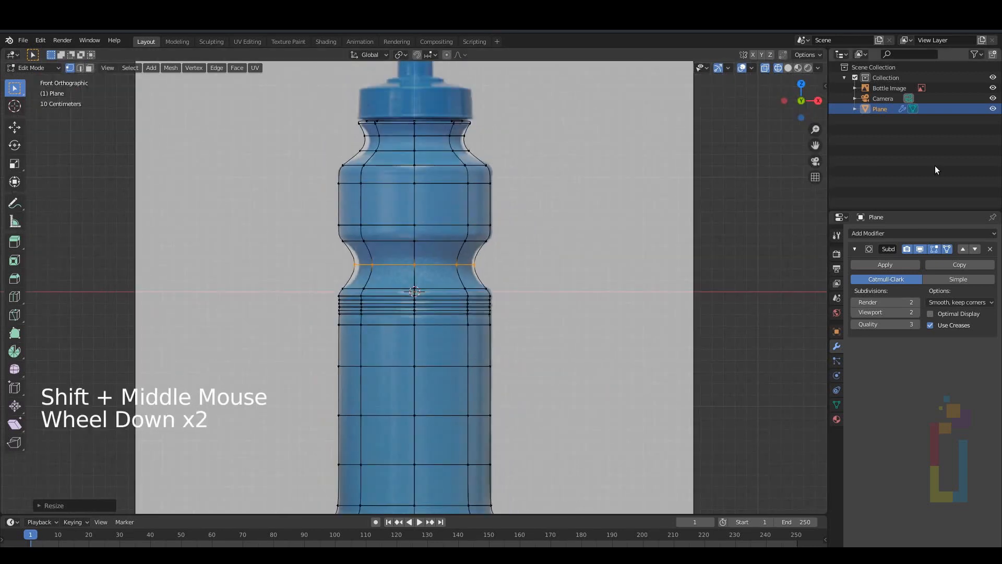
click(993, 88)
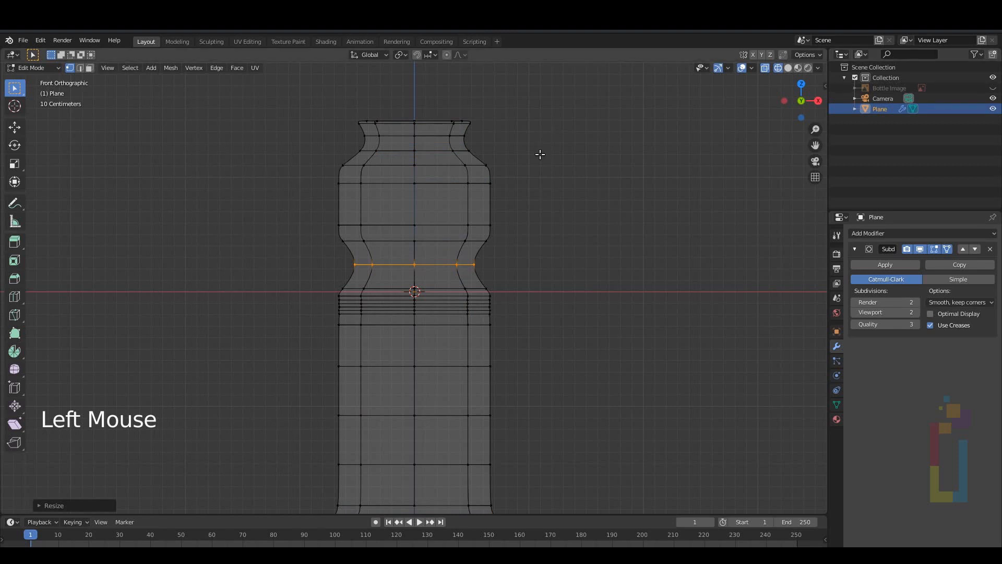
key(shift+z)
Step: Snap the 3D cursor to the centre vertex of the bottle's top face
middle_drag(489, 125, 352, 247)
scroll(480, 217, up, 2)
click(379, 257)
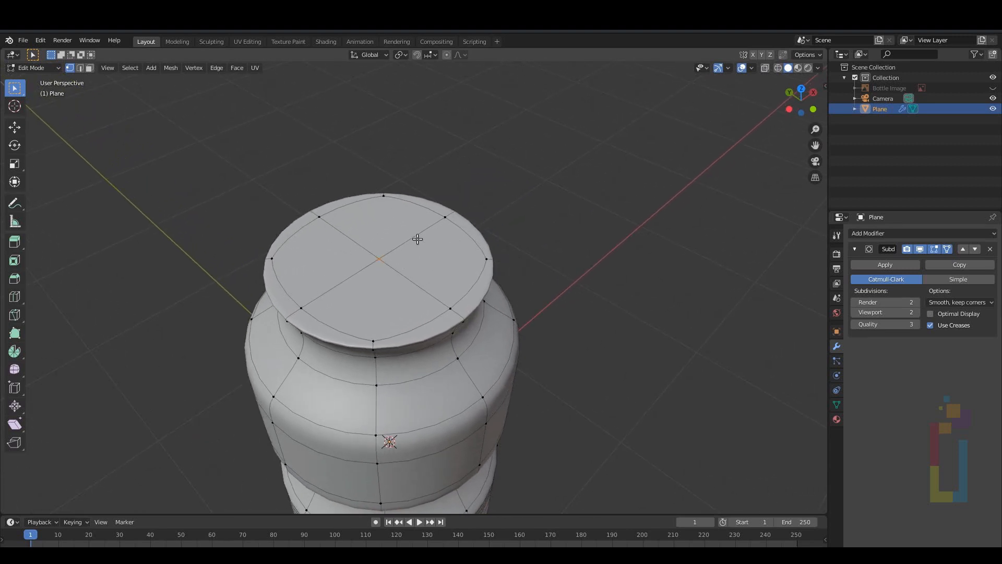
key(shift+s)
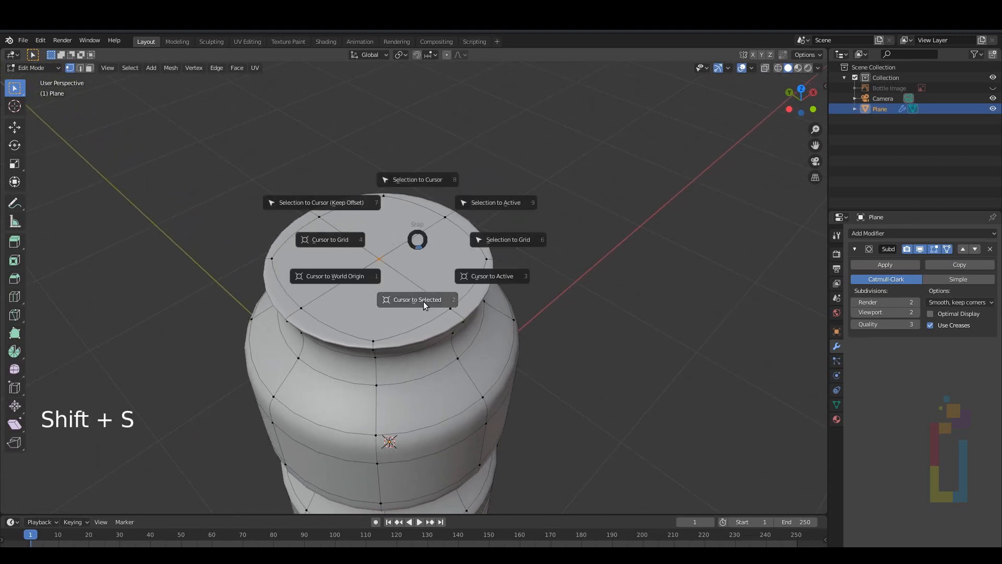
click(424, 301)
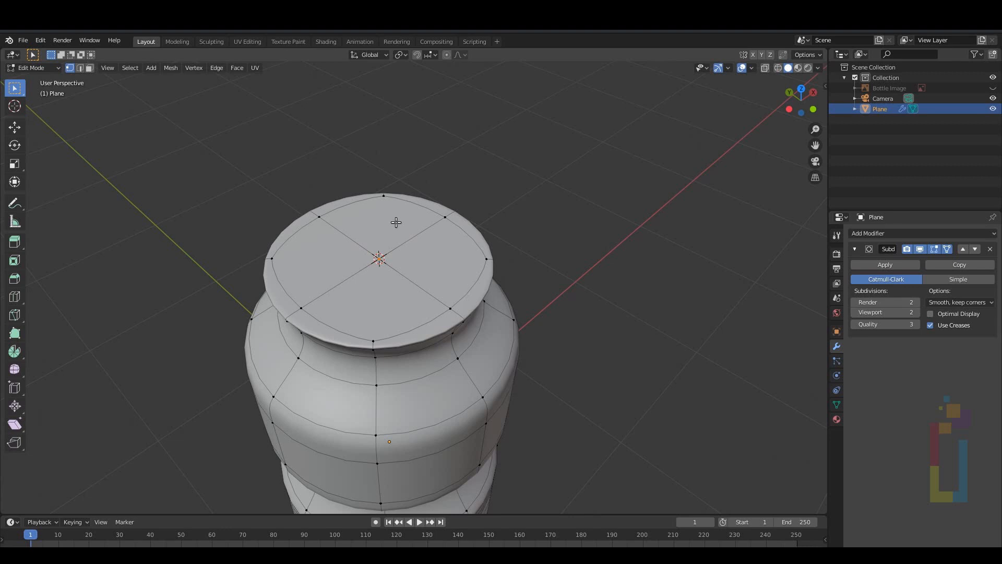
Step: Add a plane at the 3D cursor within the bottle mesh and isolate it by hiding all unselected geometry
key(shift+a)
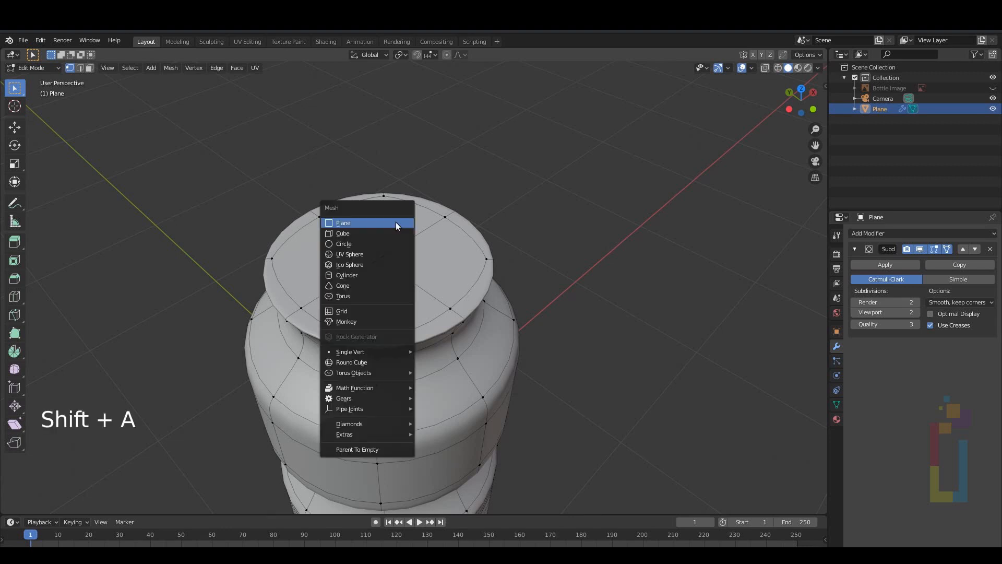
click(395, 222)
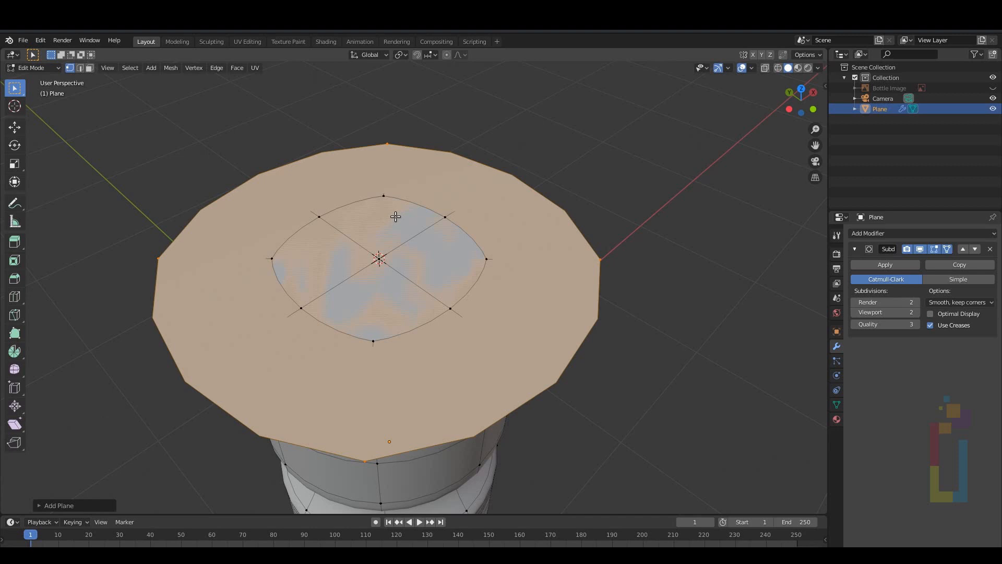
key(shift+h)
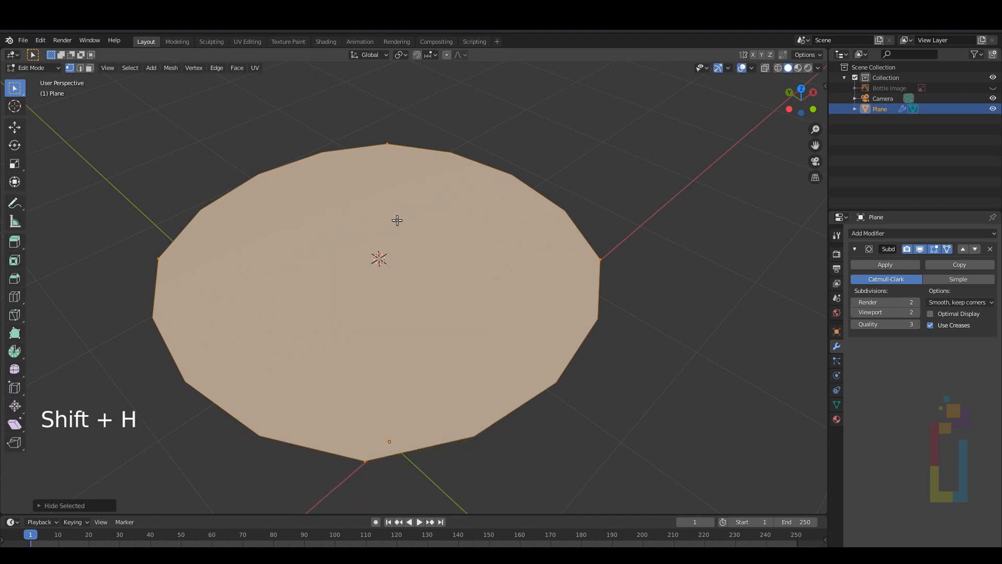
Step: Turn off the Subdivision modifier's viewport display and subdivide the new plane once
click(919, 248)
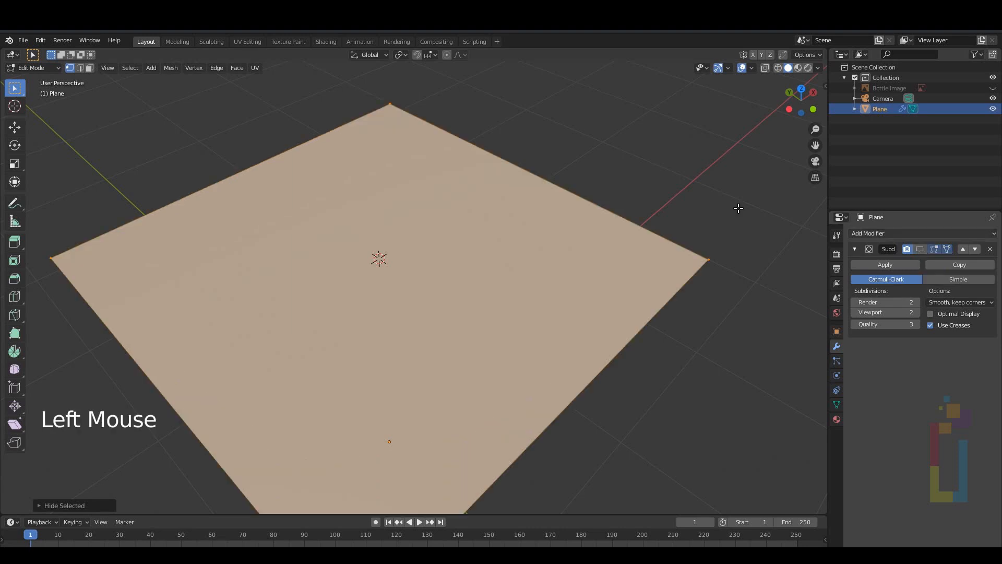
right_click(420, 255)
click(420, 253)
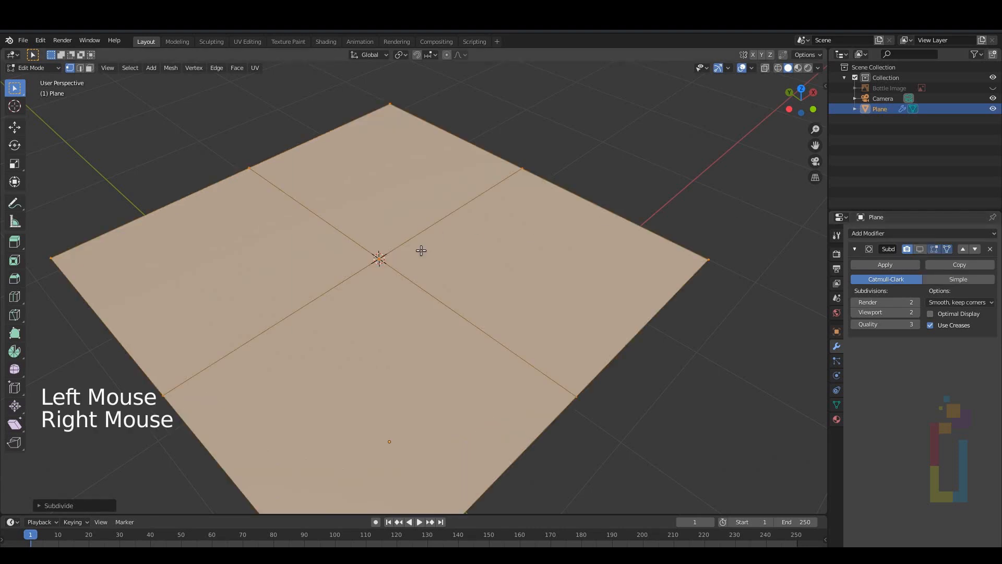
Step: Deselect the subdivided plane's centre vertex and round the outer vertices into a circular outline with To Sphere
ctrl+click(496, 352)
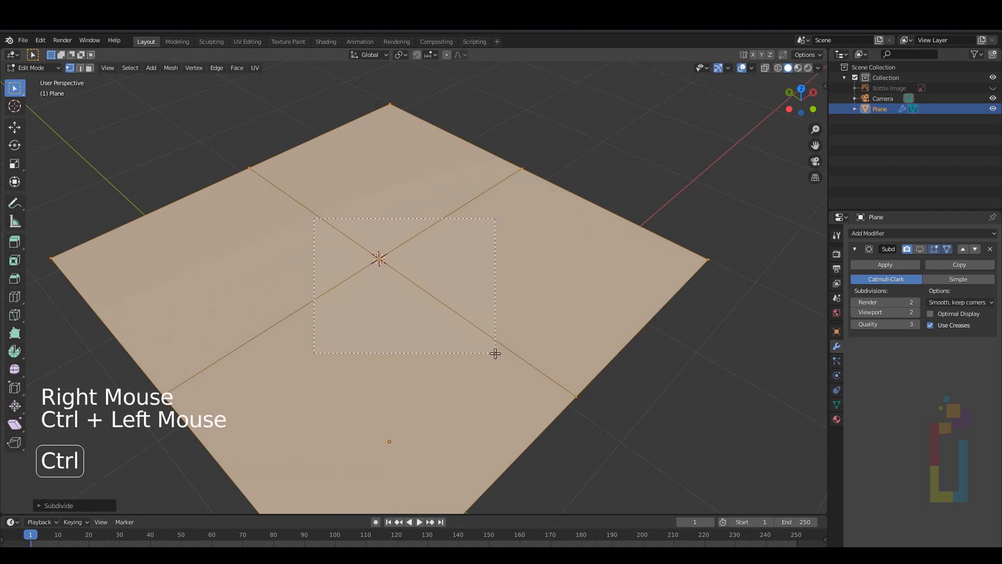
scroll(456, 290, down, 2)
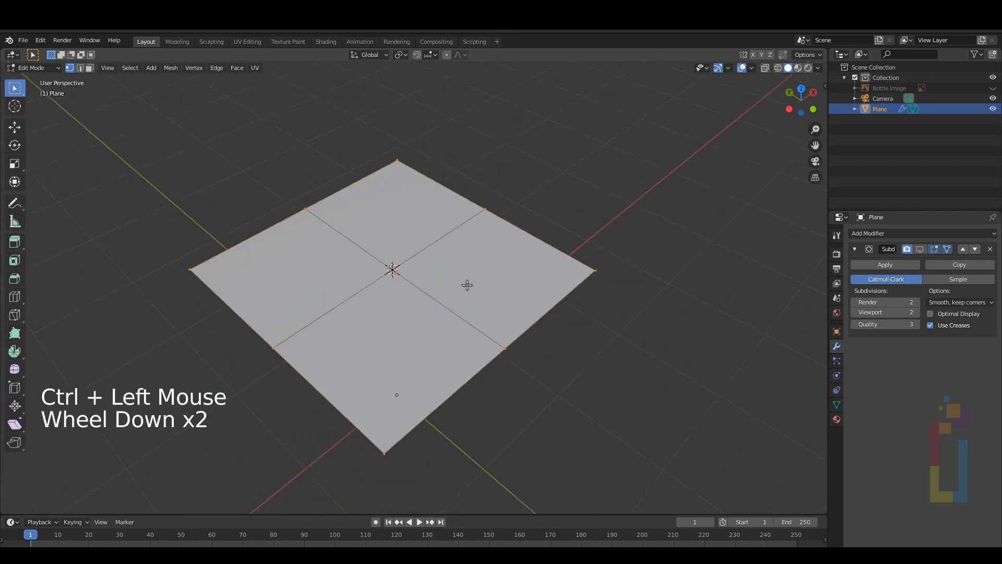
key(shift+alt+s)
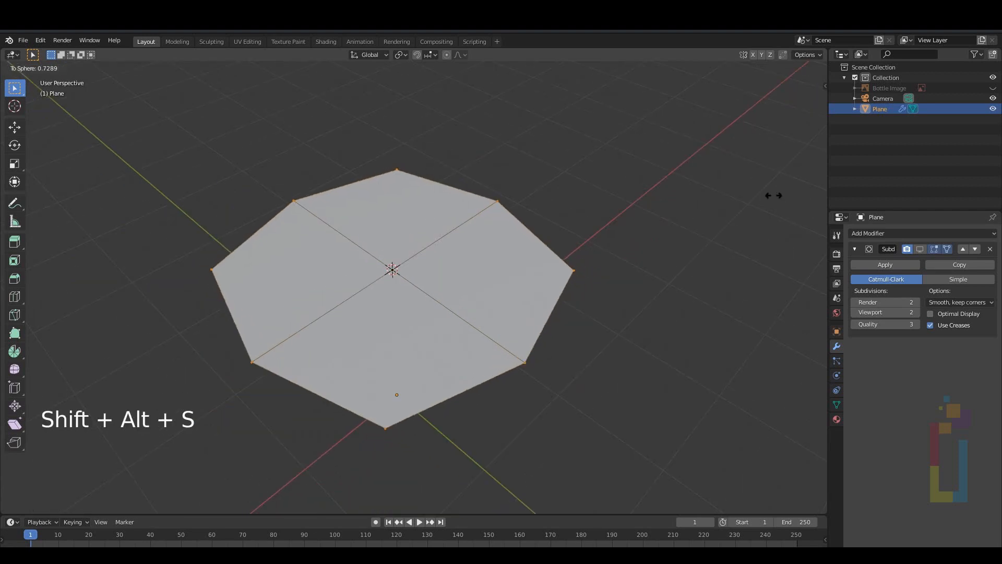
click(334, 124)
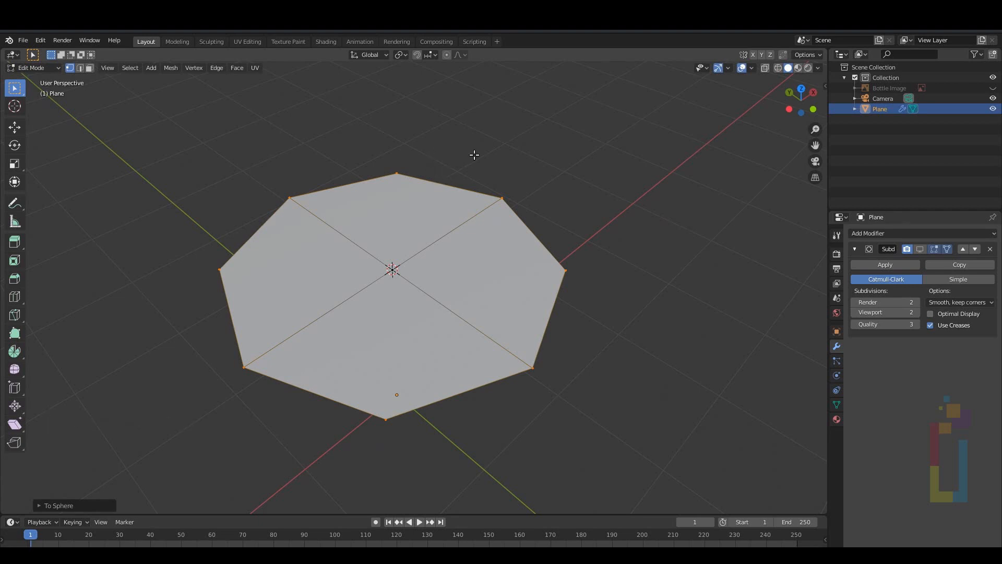
Step: Show the Bottle Image reference again and frame the bottle's cap in the front view
key(KP_1)
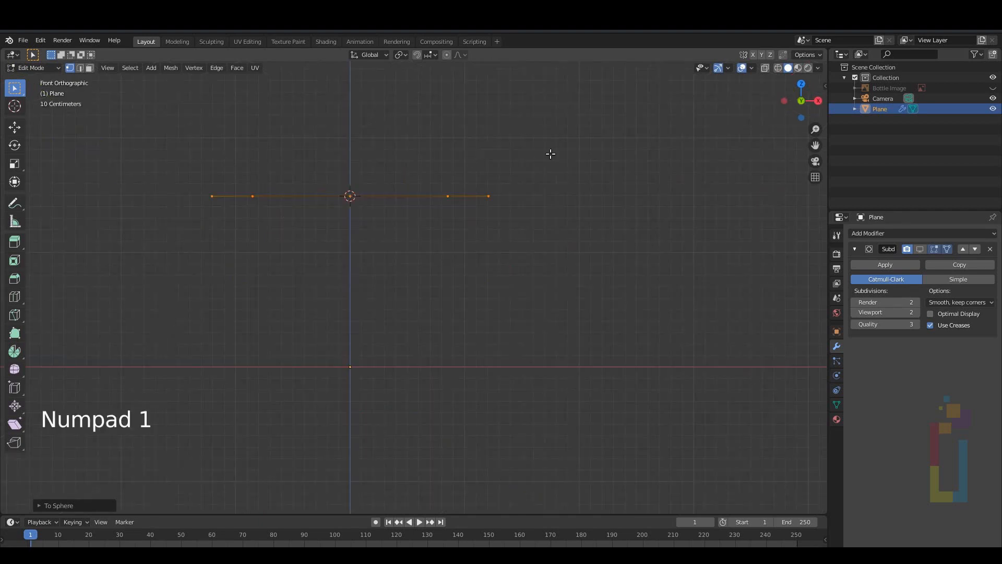
click(994, 88)
scroll(391, 155, up, 1)
scroll(391, 155, up, 3)
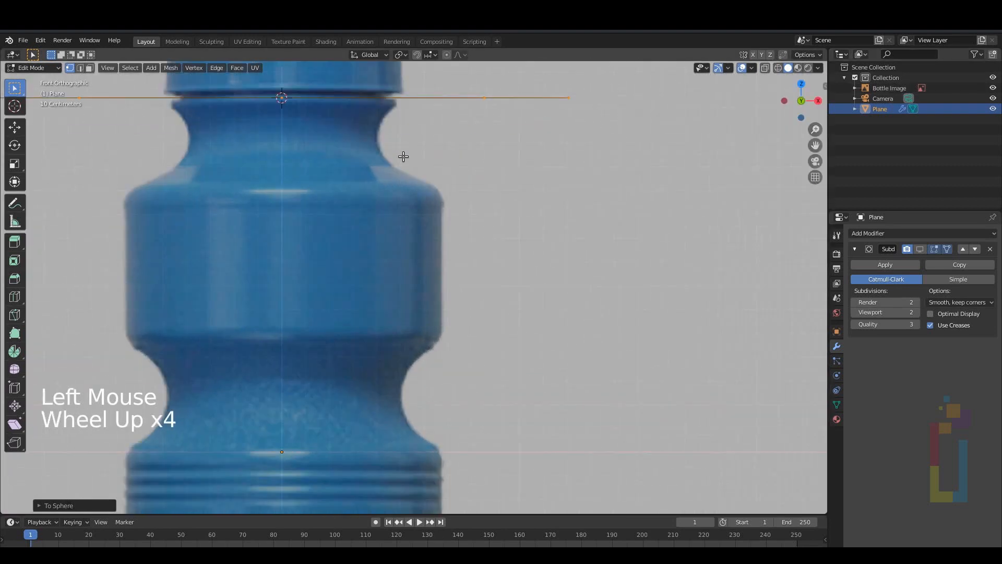
shift+middle_drag(403, 156, 489, 236)
scroll(462, 229, up, 1)
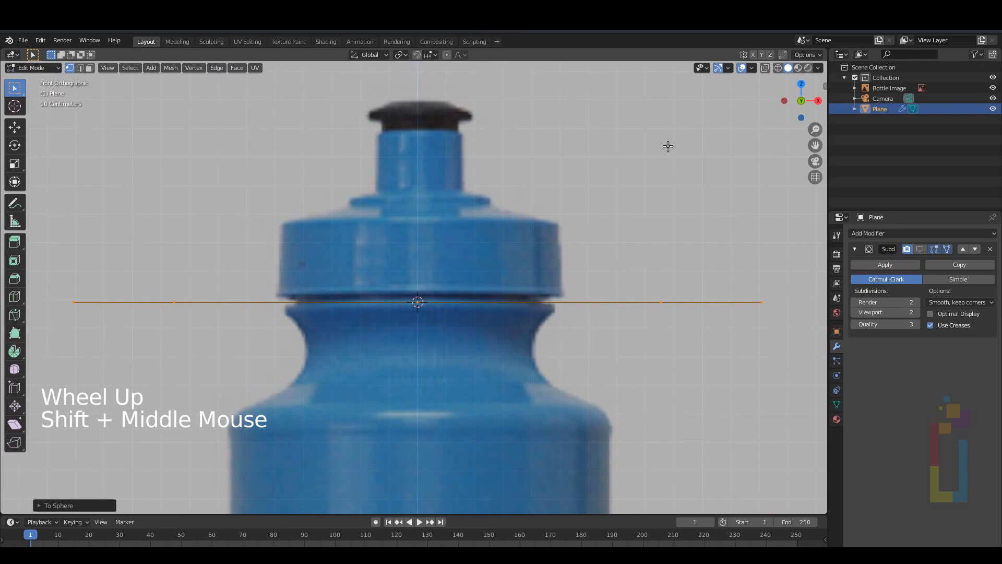
Step: Scale the whole disc down to the cap's width and extrude it up to the top of the cap's side wall
key(a)
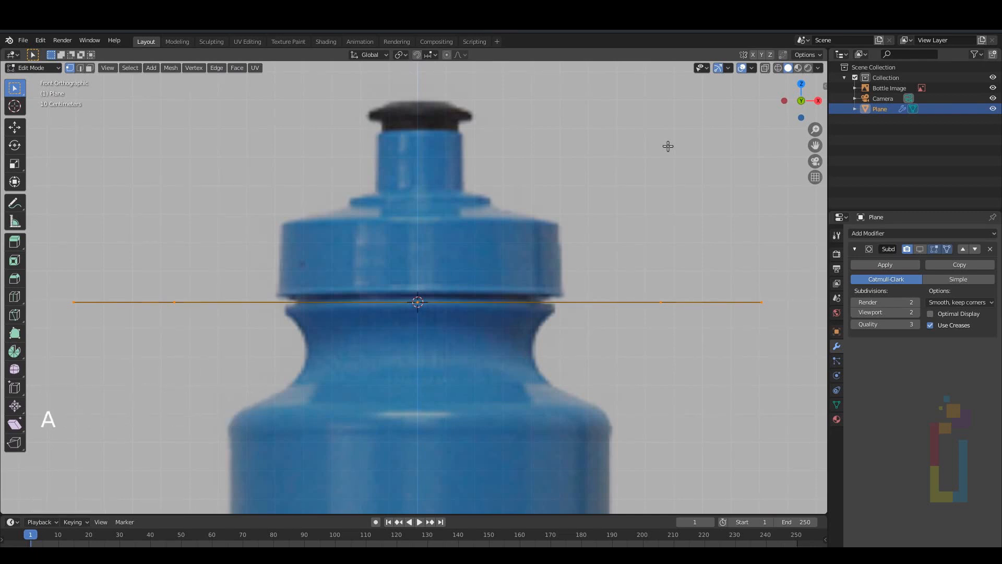
key(s)
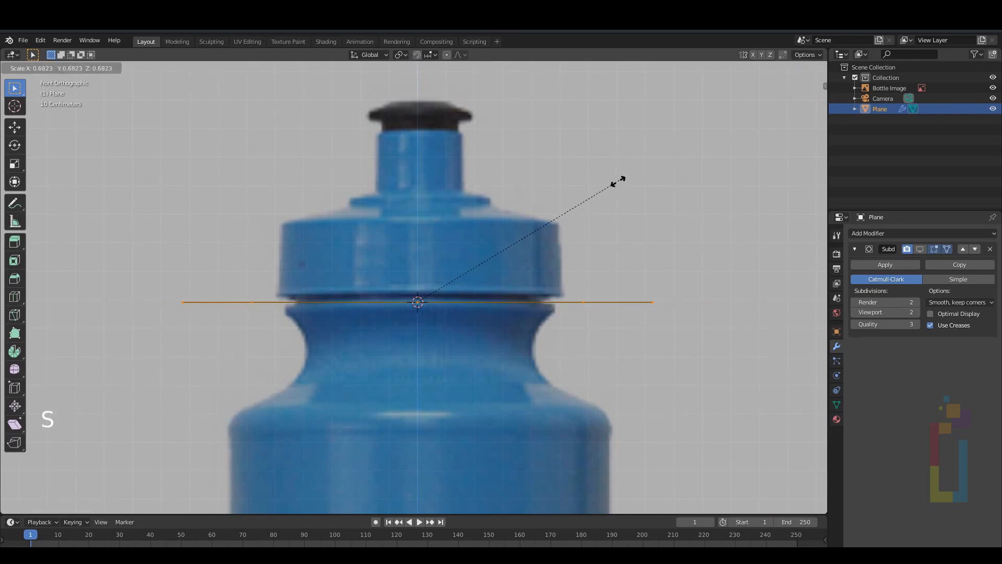
click(538, 218)
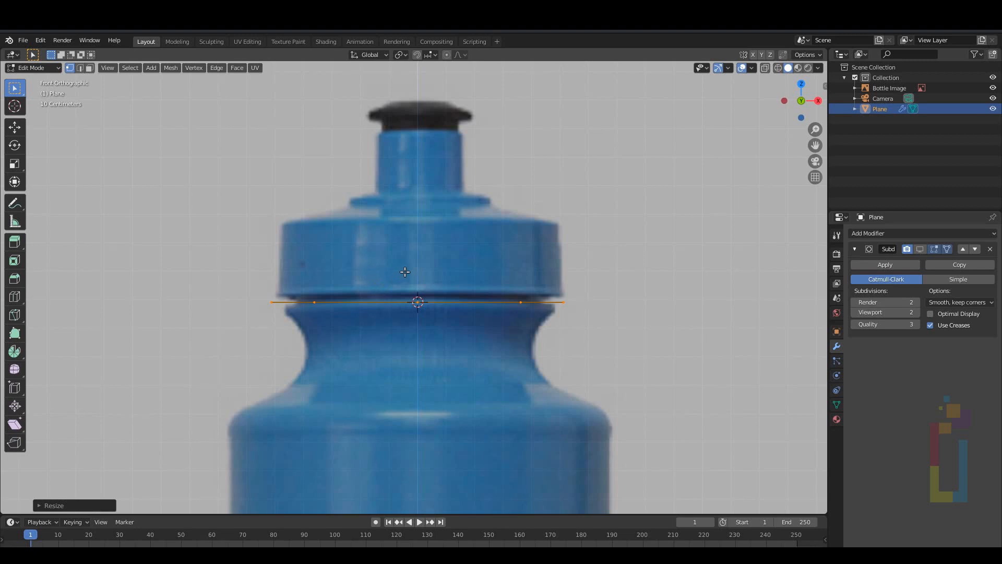
key(e)
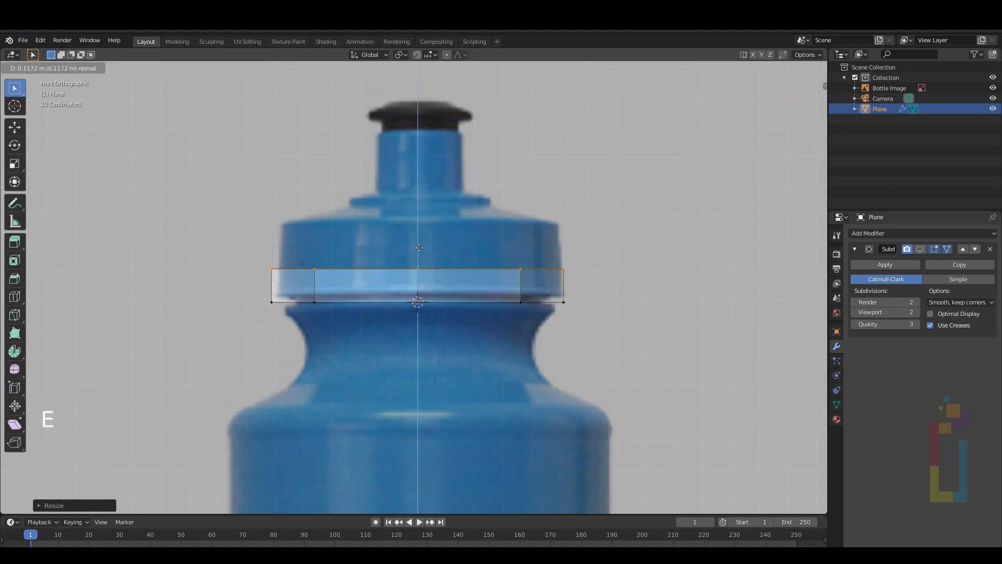
click(411, 203)
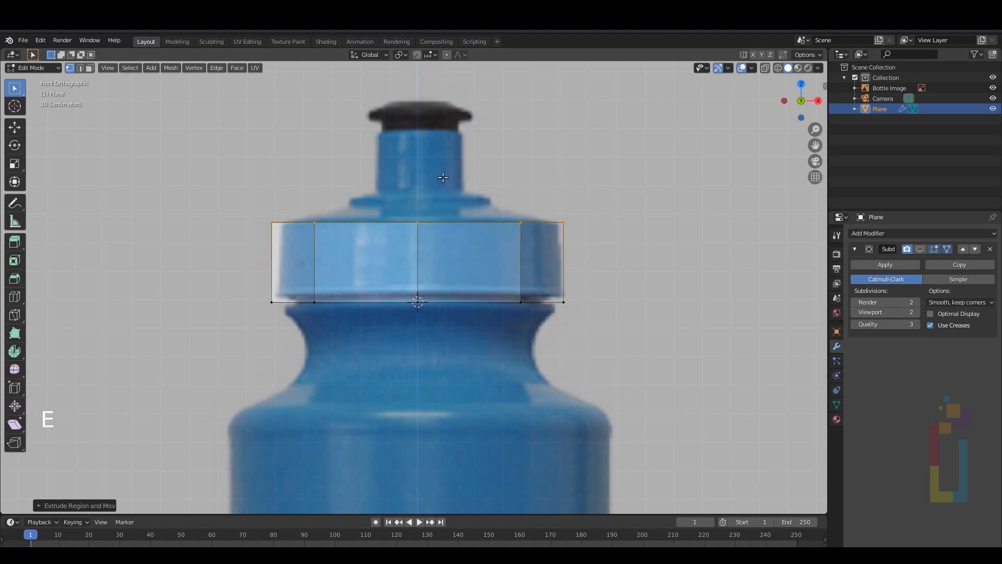
Step: Extrude the cap's top about 0.06 m and scale it to about 0.5, excluding Z, to form the shoulder sloping up to the collar
scroll(411, 203, up, 3)
shift+middle_drag(459, 164, 456, 287)
scroll(456, 271, up, 1)
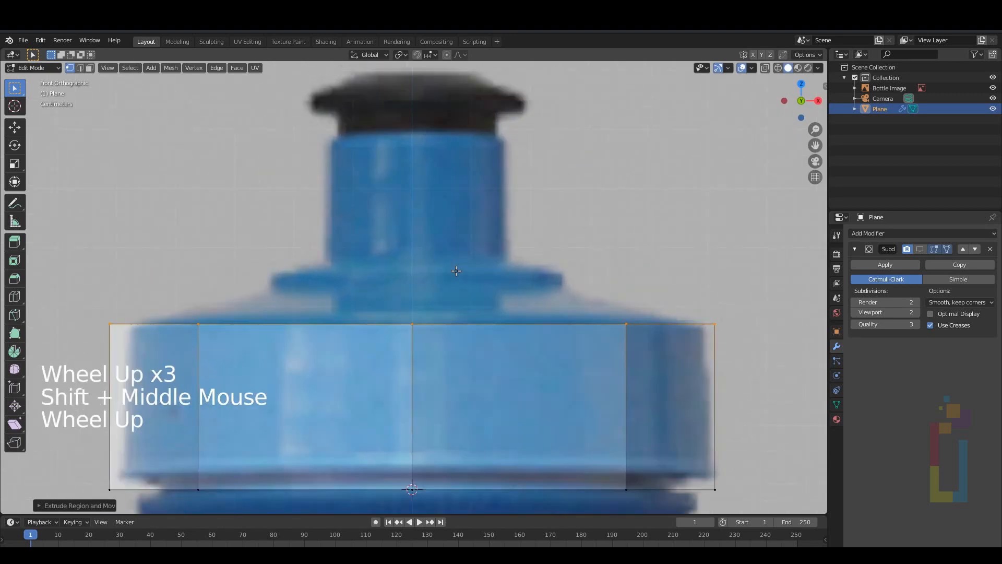
key(e)
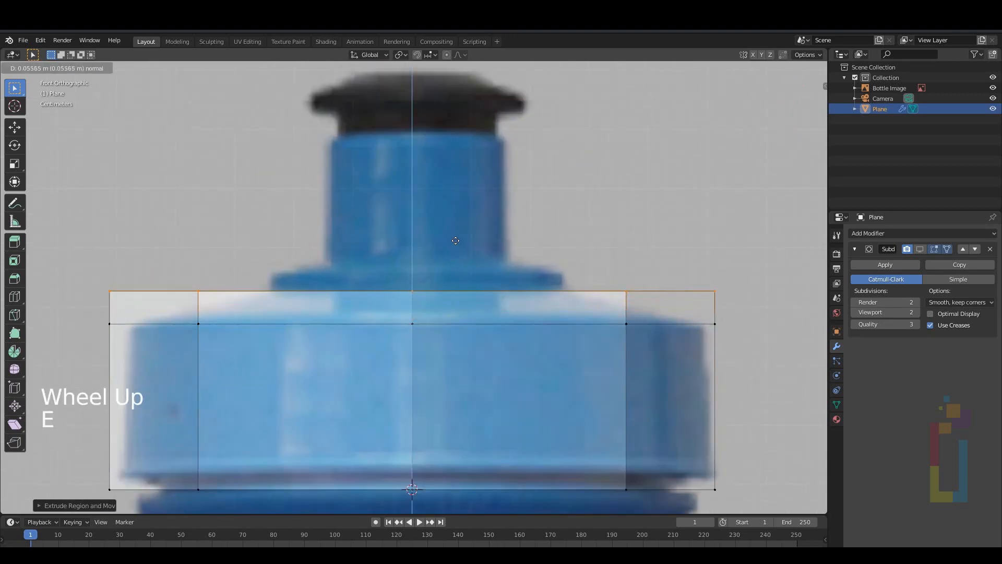
click(455, 236)
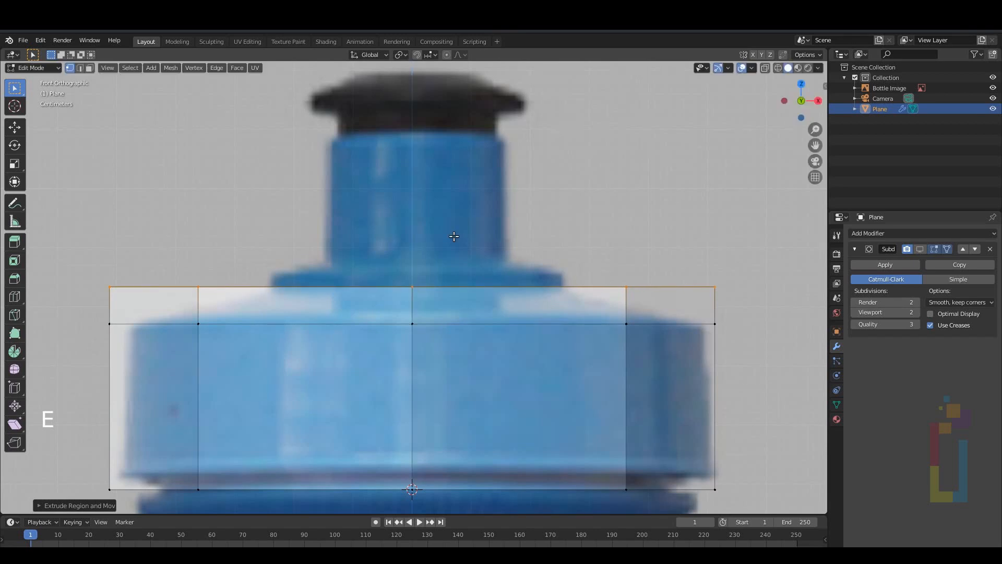
key(s)
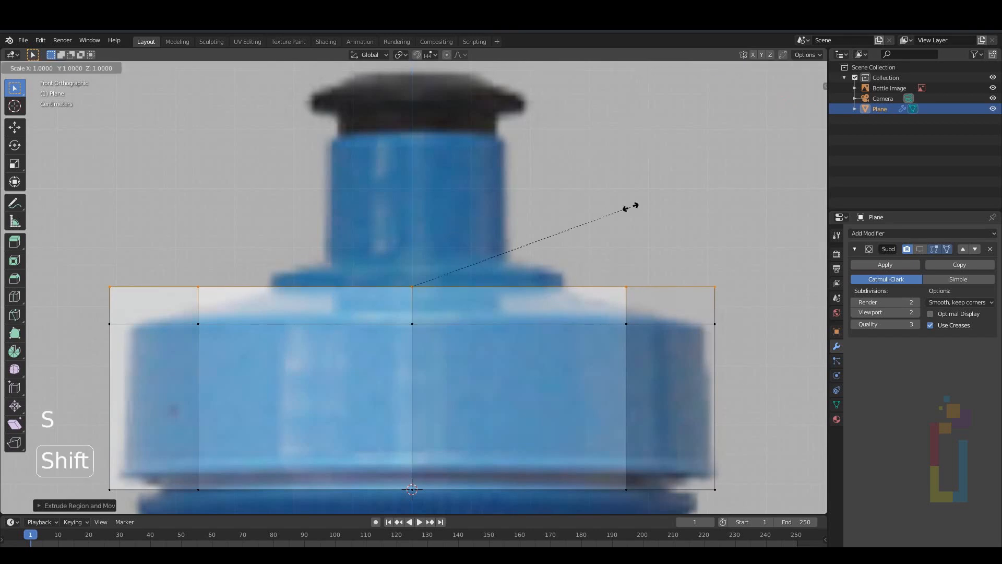
key(shift+z)
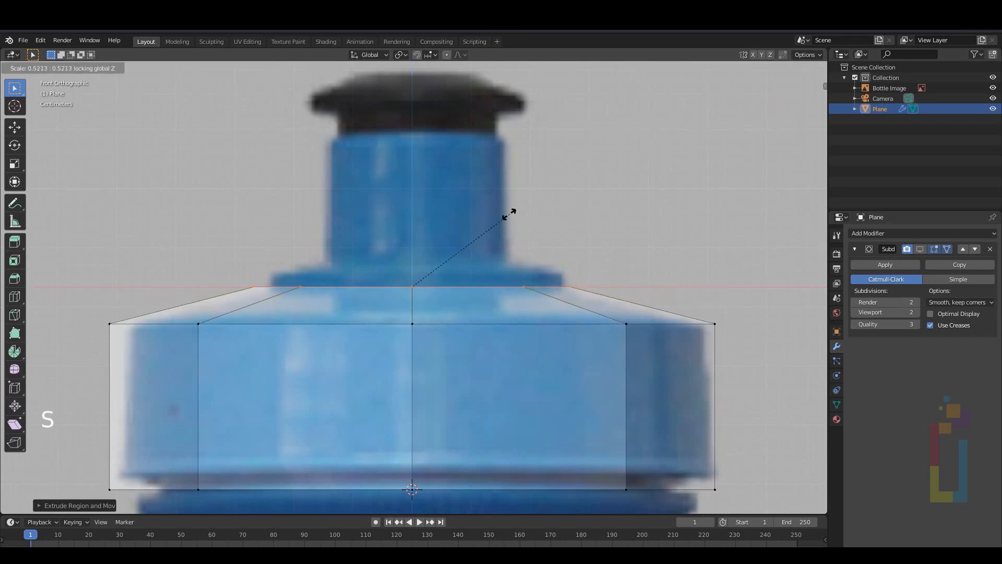
click(501, 211)
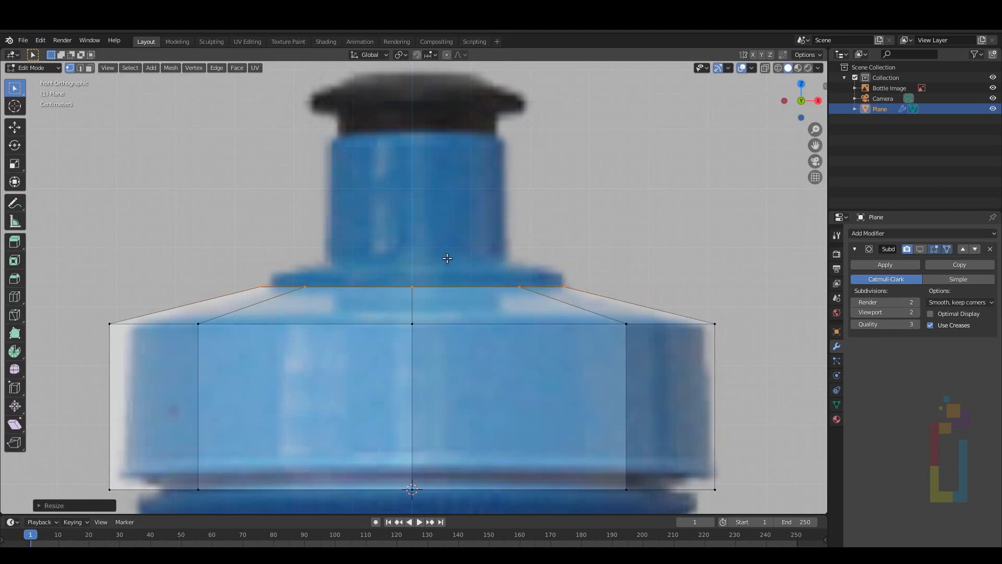
Step: Extrude the collar up about 0.03 m and another 0.015 m, narrowing its top to the spout's width by scaling without Z
key(e)
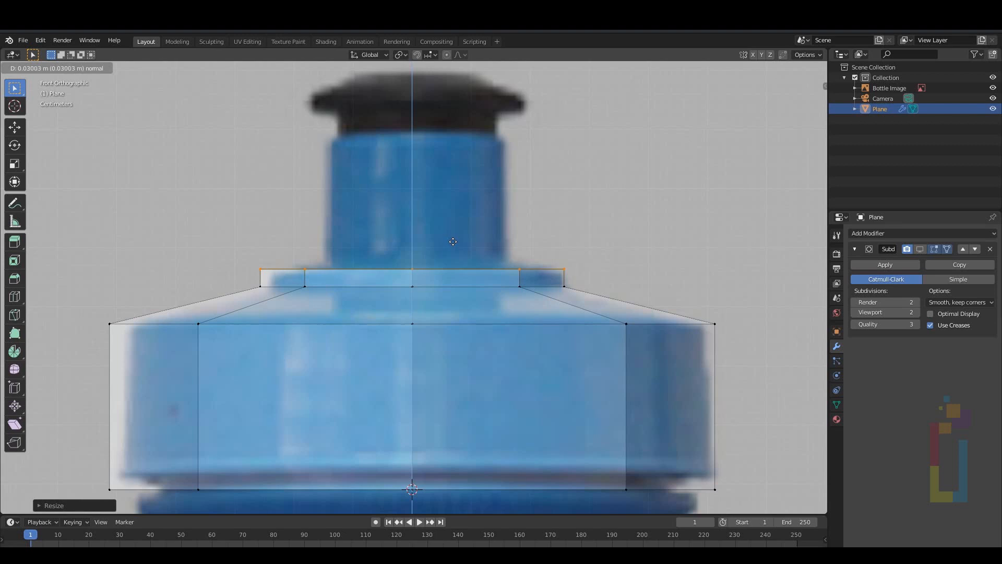
click(453, 241)
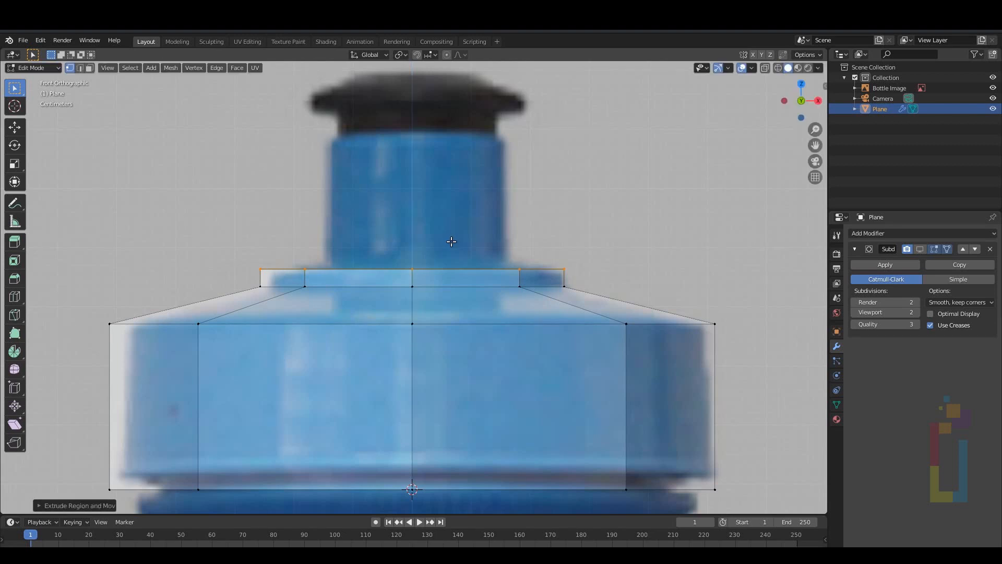
key(e)
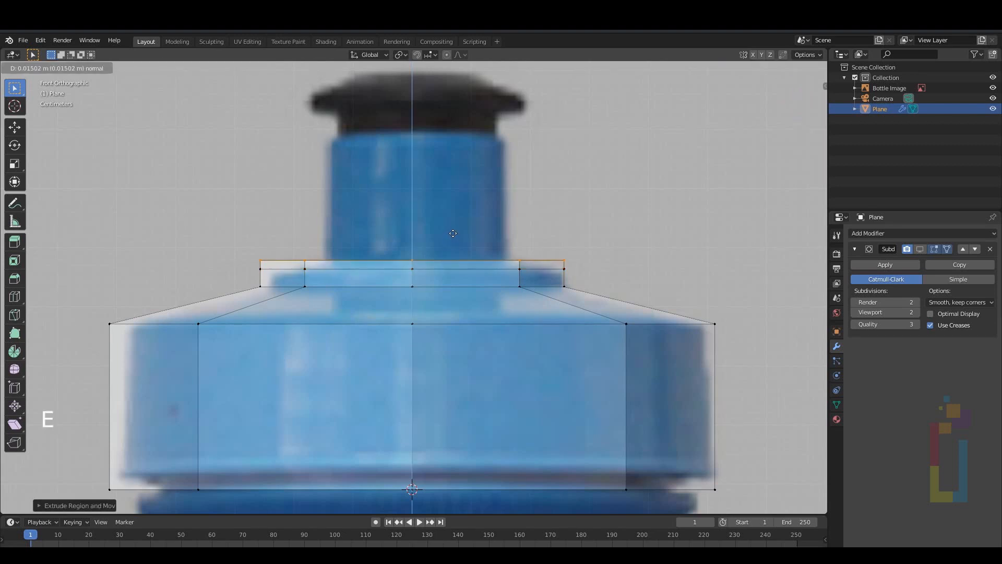
click(453, 233)
key(s)
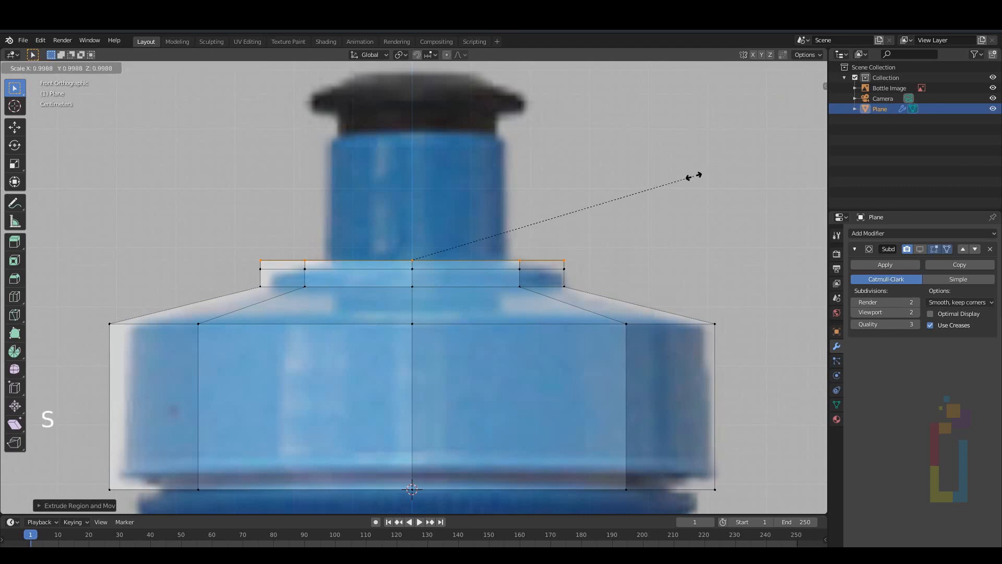
key(shift)
key(shift+z)
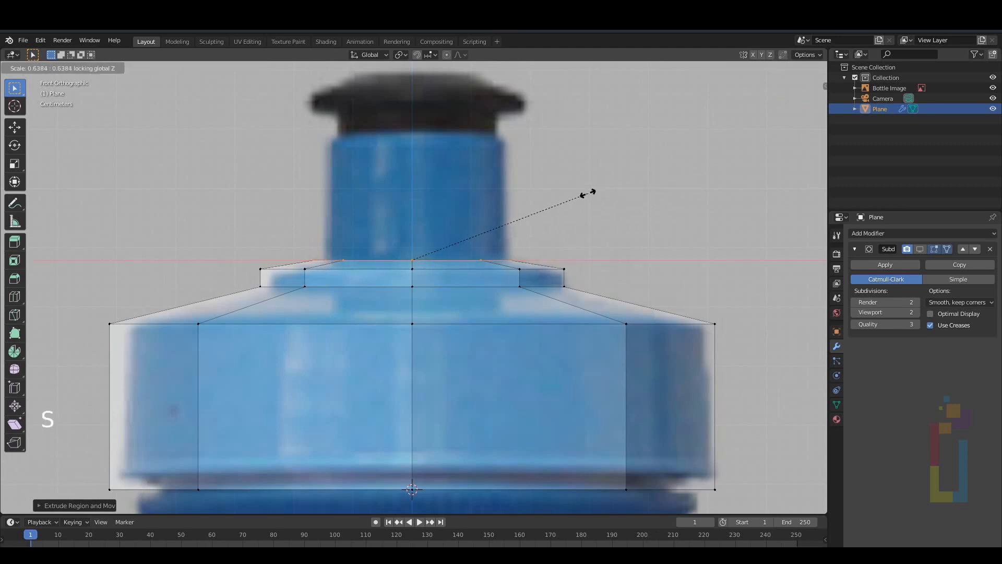
click(579, 195)
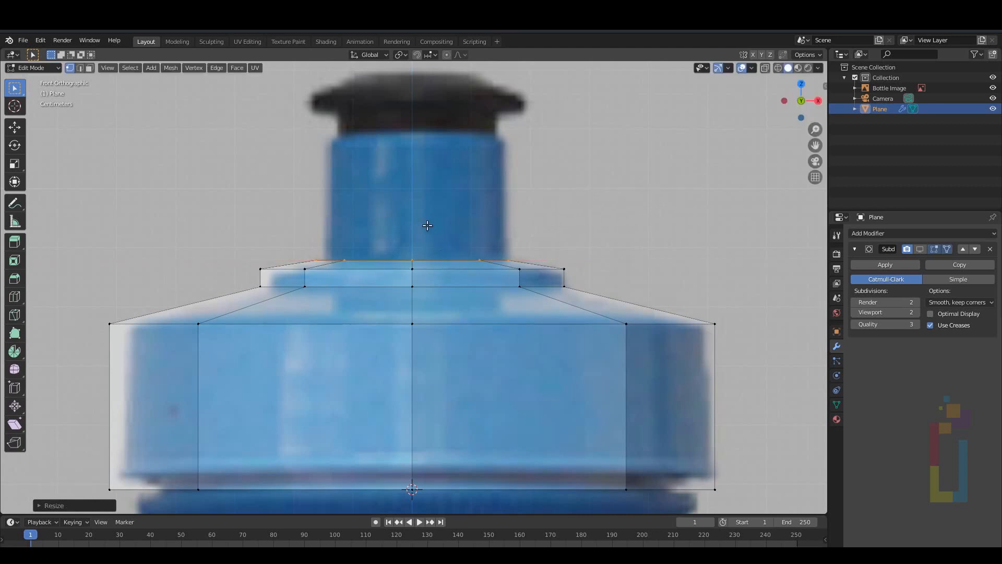
Step: Extrude the spout up about 0.2 m to the base of the black nozzle and turn on the Subdivision modifier's viewport display
key(e)
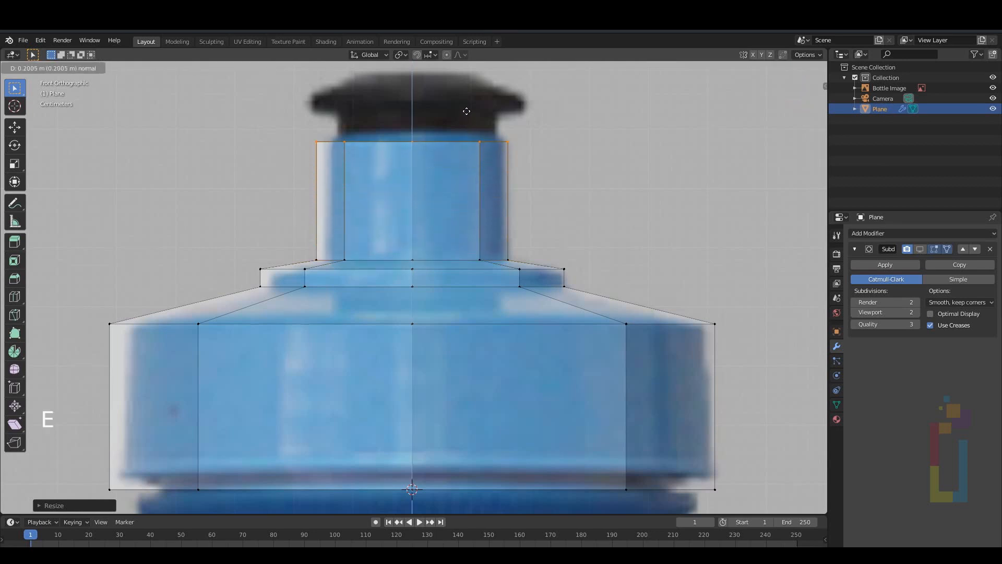
click(461, 106)
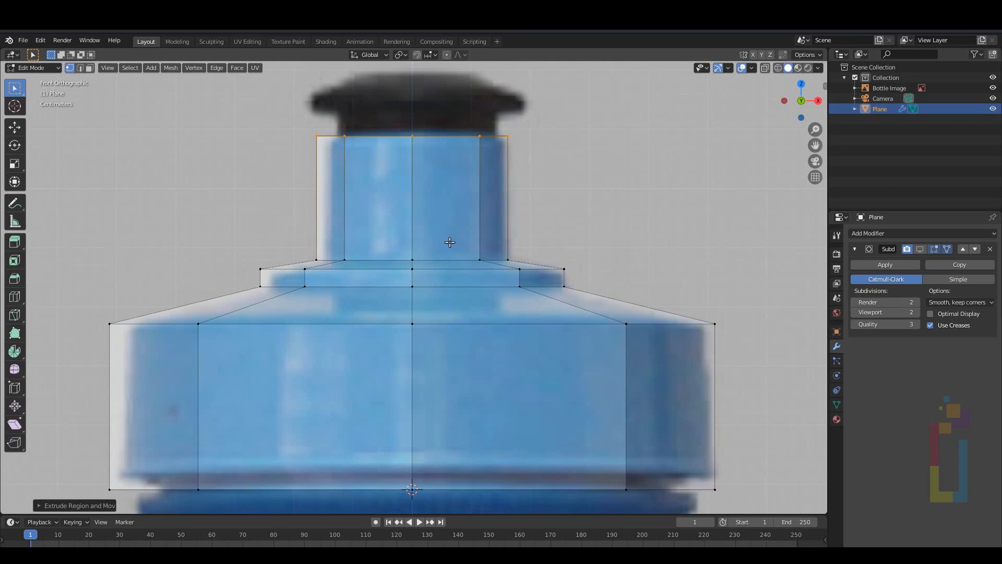
click(920, 249)
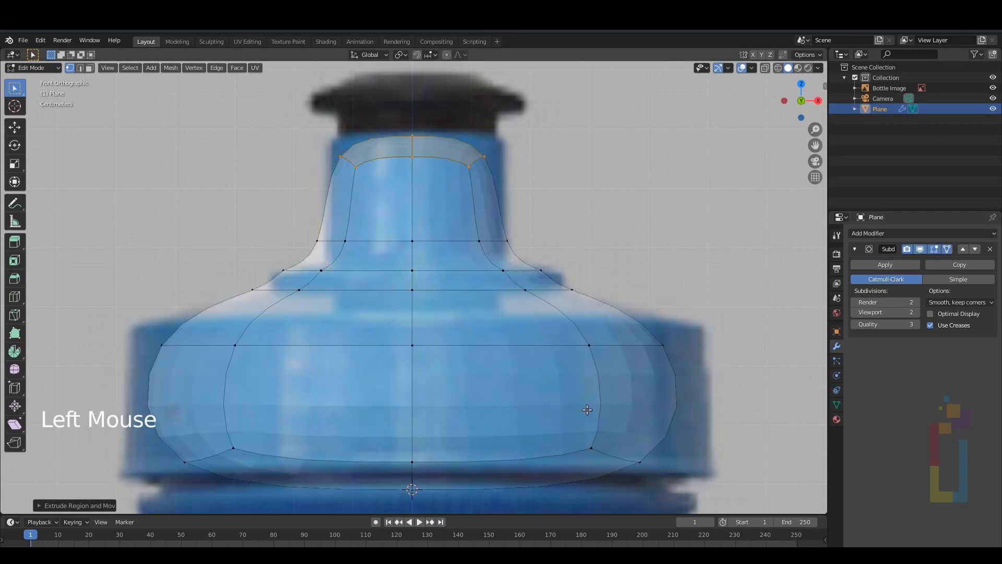
mouse_move(587, 409)
shift+middle_down()
mouse_move(574, 398)
mouse_move(592, 403)
shift+middle_up()
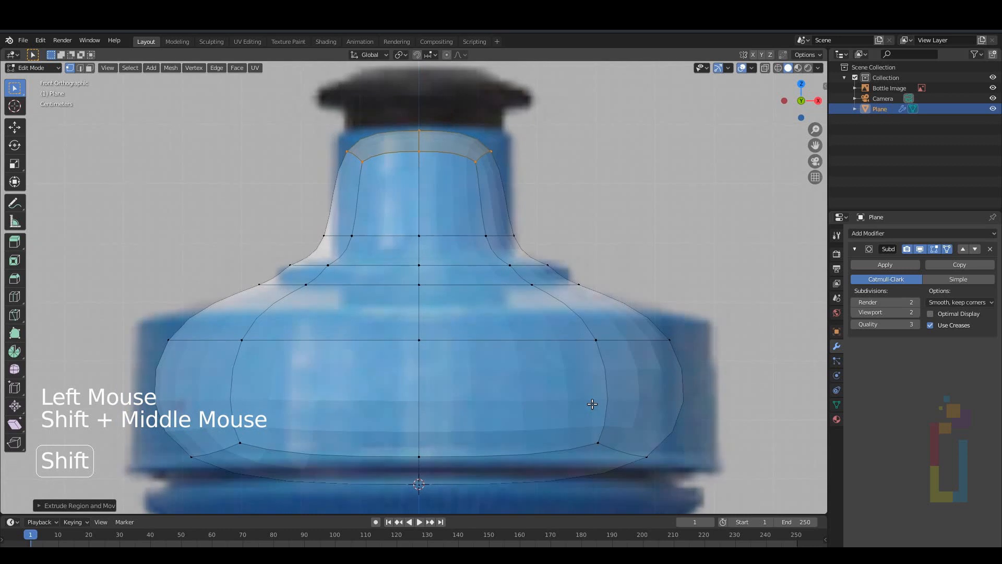
Step: Add a loop cut around the spout and slide it close to the top edge to sharpen the rim
key(ctrl+r)
click(484, 194)
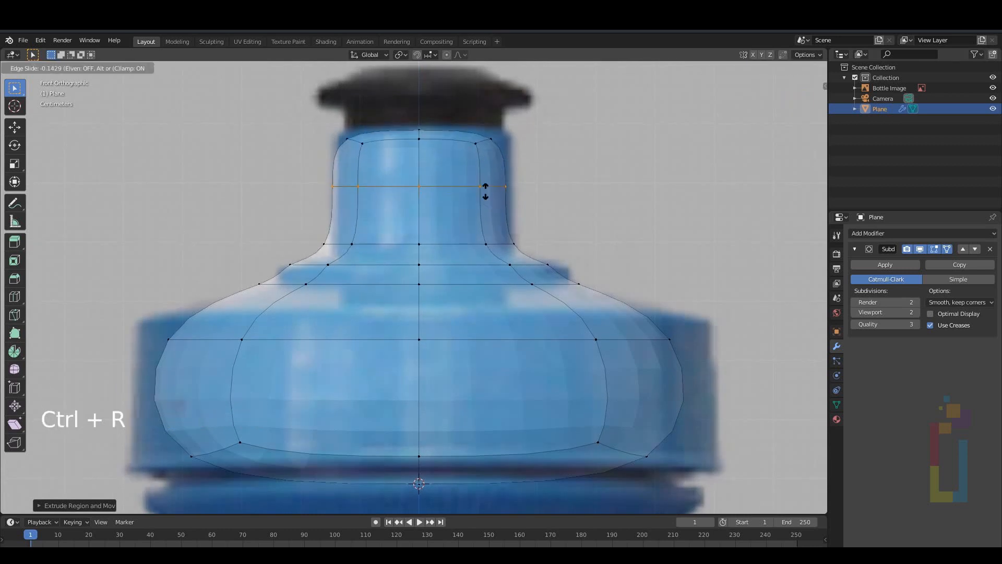
click(487, 130)
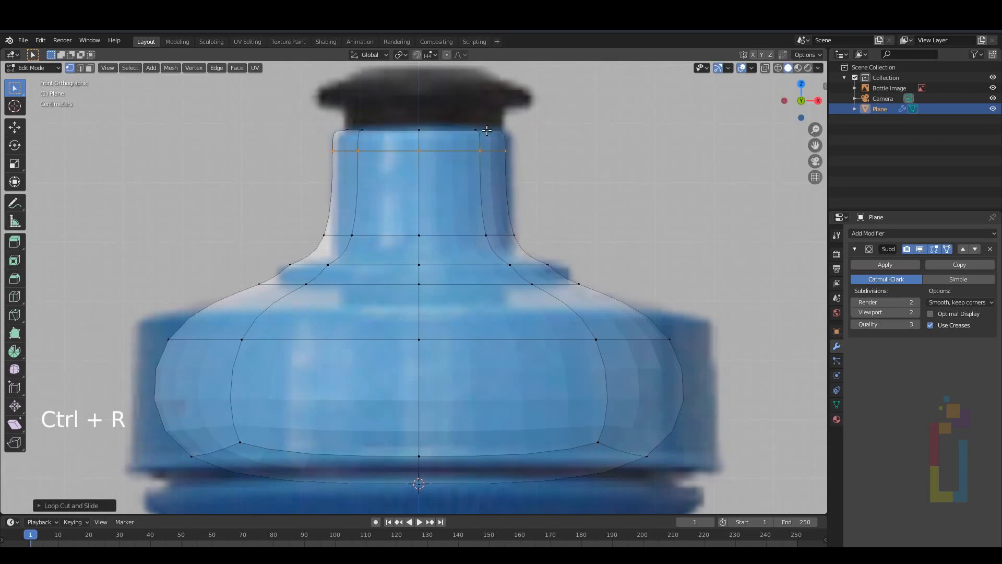
Step: Add two loop cuts to the cap's side wall, one slid near the bottom edge and one near the top edge
key(ctrl+r)
click(604, 409)
click(608, 490)
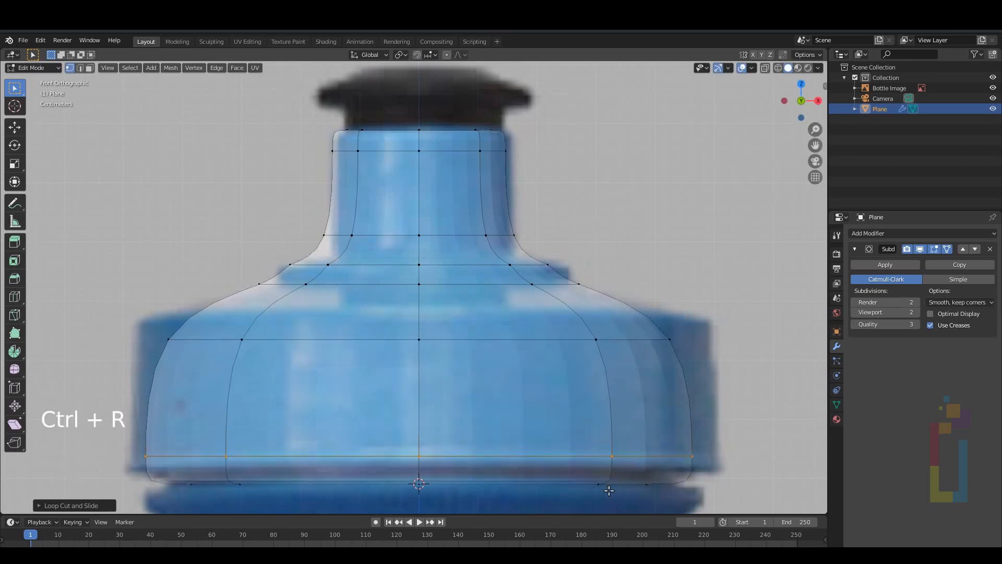
key(ctrl+r)
click(603, 368)
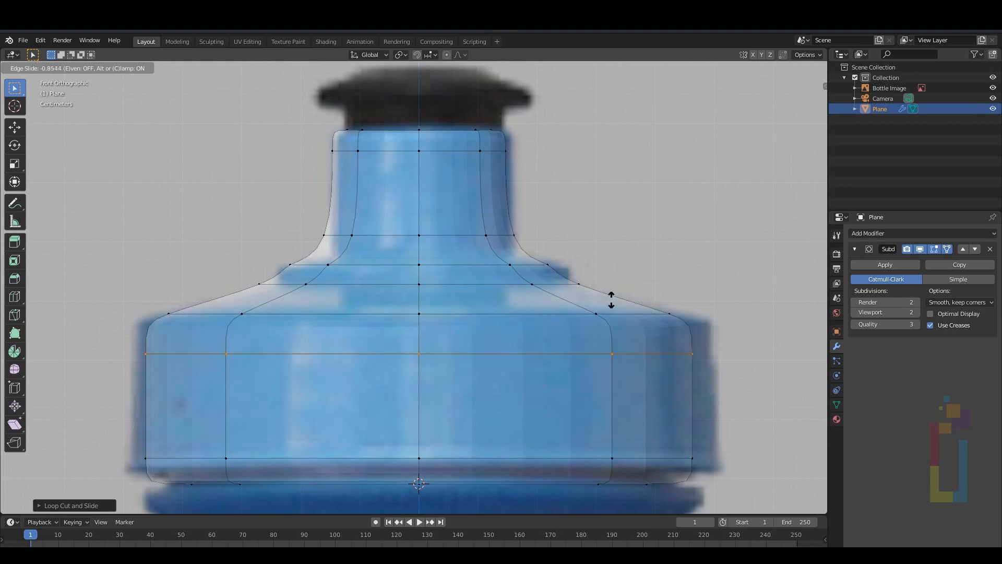
click(608, 297)
Step: Add a loop cut on the shoulder just below the collar and another at the base of the spout
key(ctrl+r)
click(577, 293)
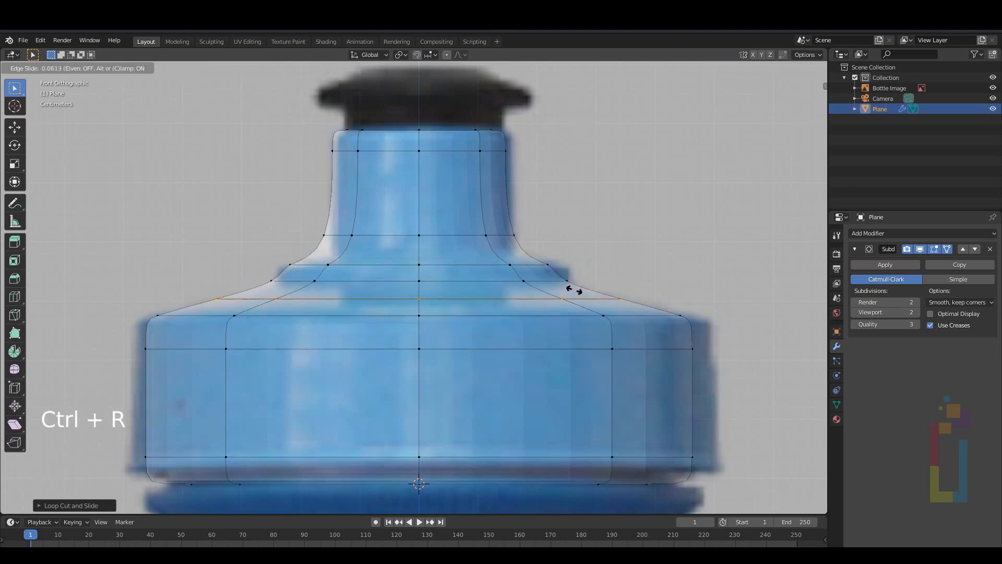
click(515, 253)
key(ctrl+r)
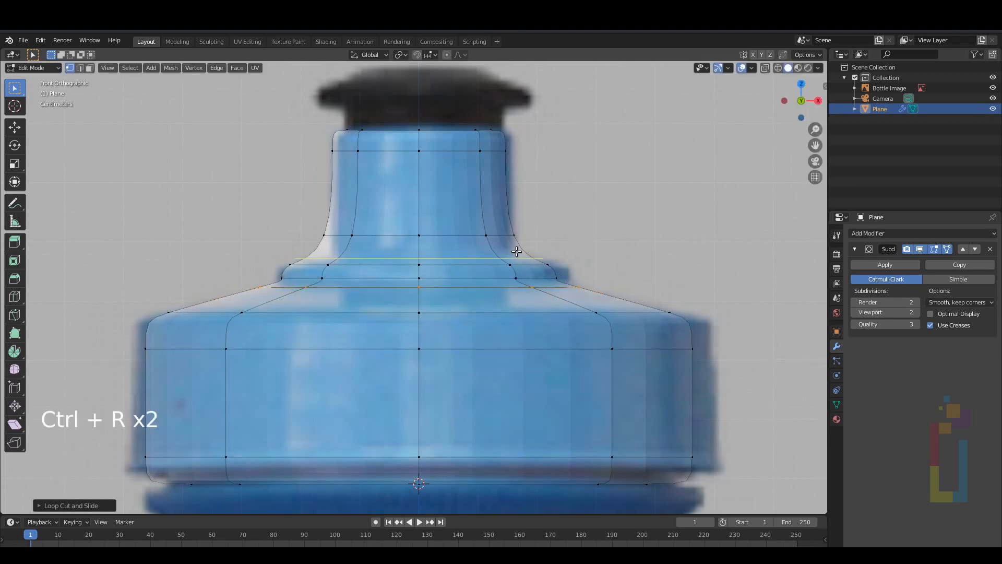
click(517, 251)
click(455, 202)
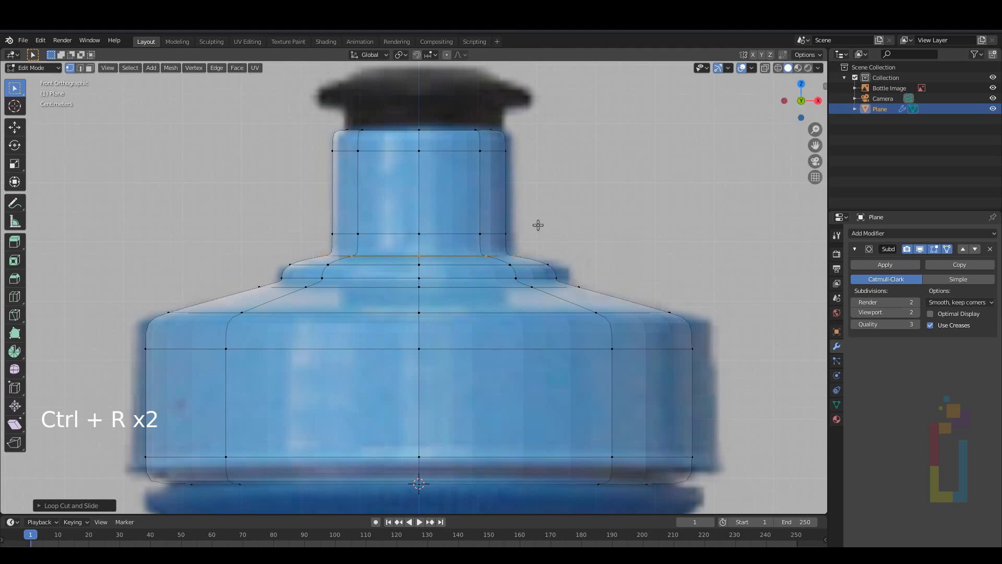
Step: Add a loop cut on the sloped top of the collar and slide it close to the collar's outer edge
key(ctrl+r)
click(540, 260)
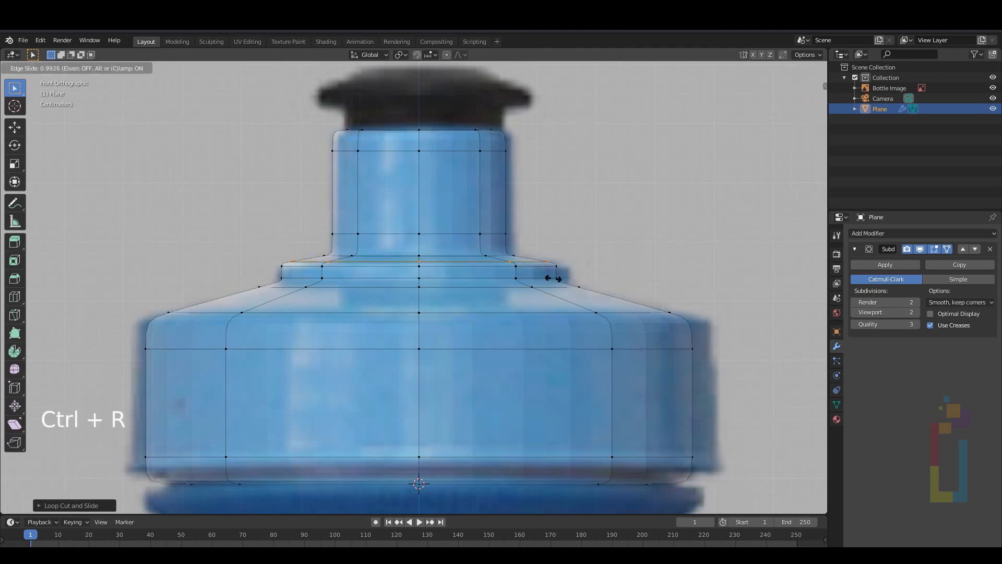
click(554, 278)
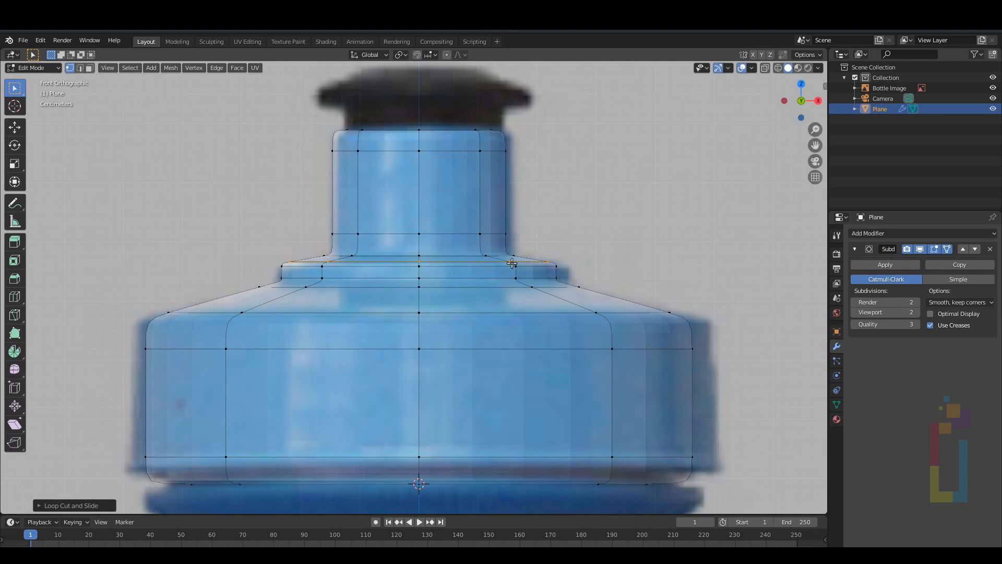
scroll(481, 263, down, 3)
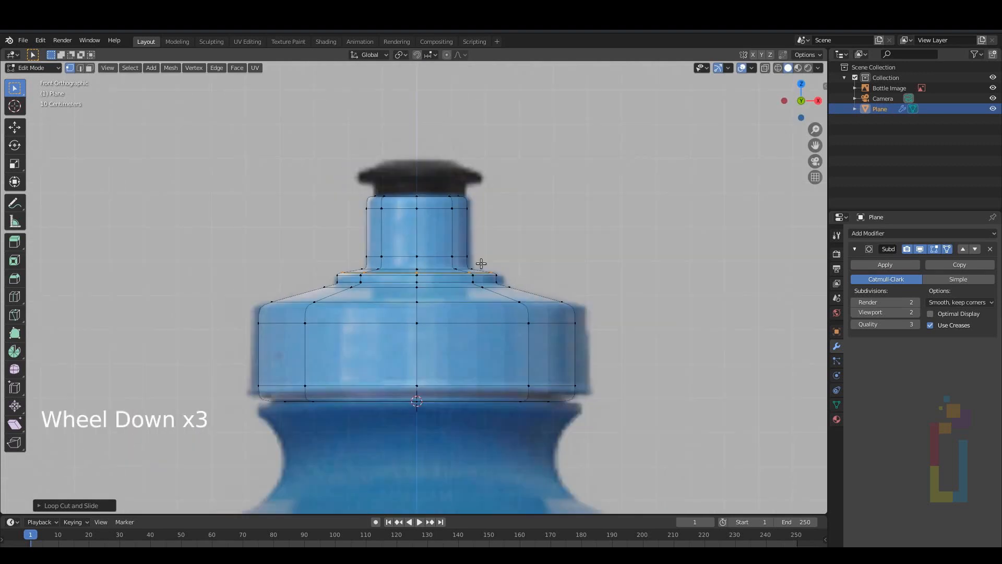
Step: Apply smooth shading to the bottle object and return to Edit Mode
key(Tab)
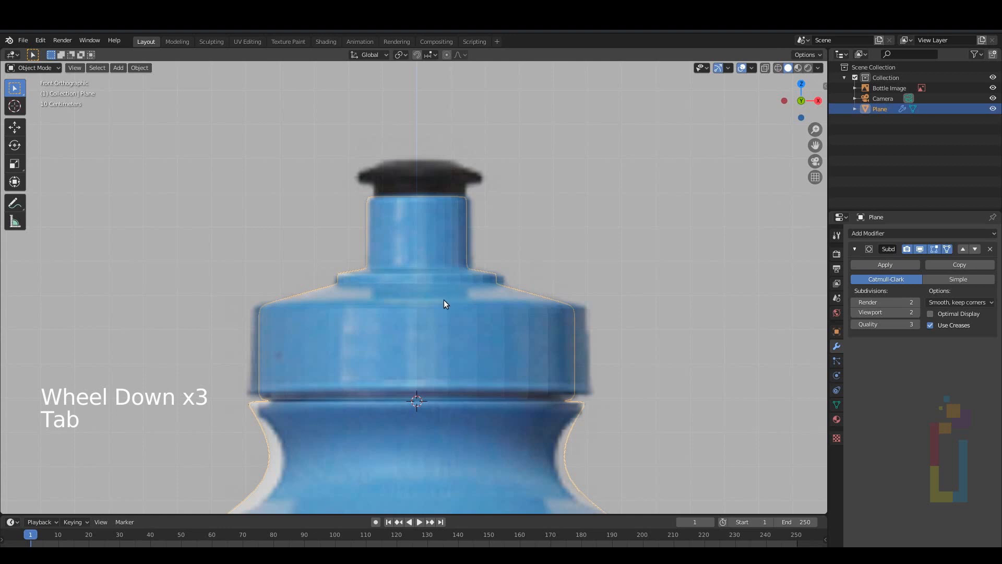
right_click(434, 317)
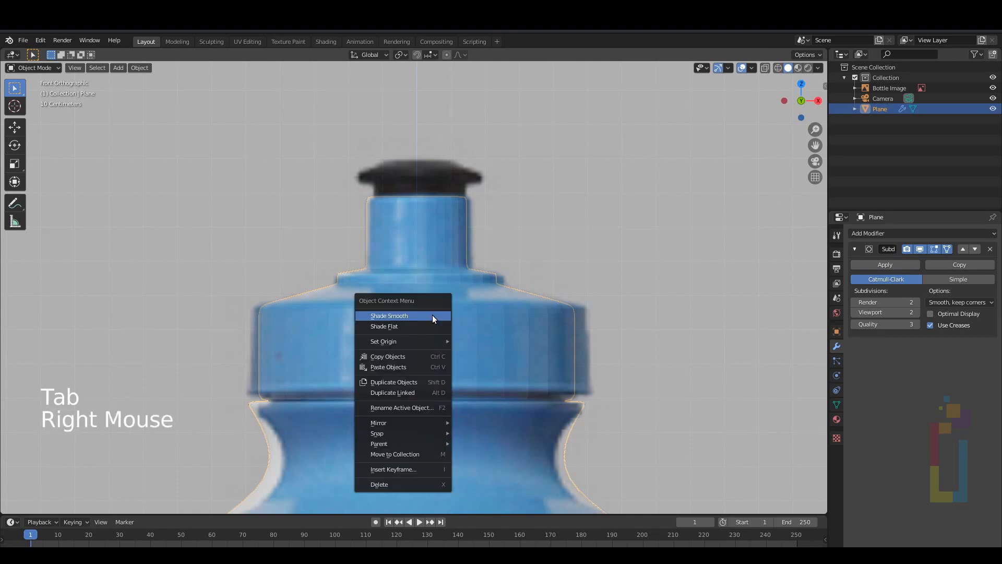
click(432, 315)
key(Tab)
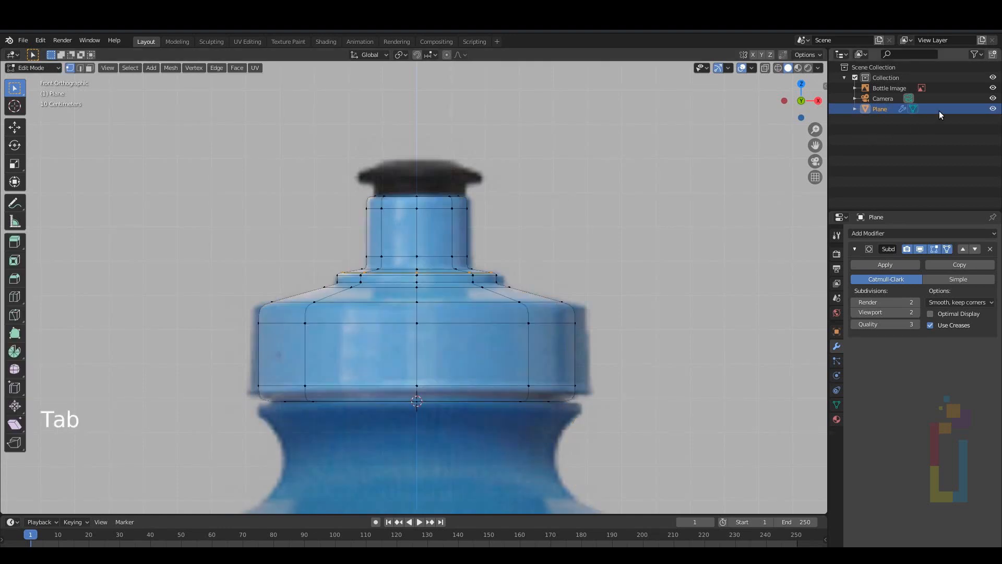
Step: Hide the Bottle Image reference and snap the 3D cursor to the centre vertex of the spout's top face
click(993, 88)
middle_drag(522, 178, 524, 245)
click(524, 246)
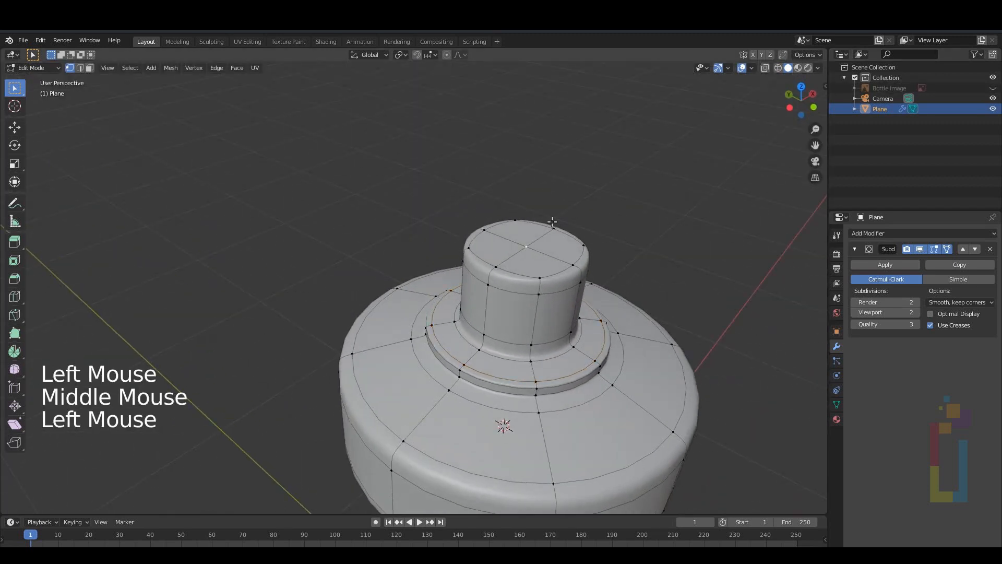
key(shift+s)
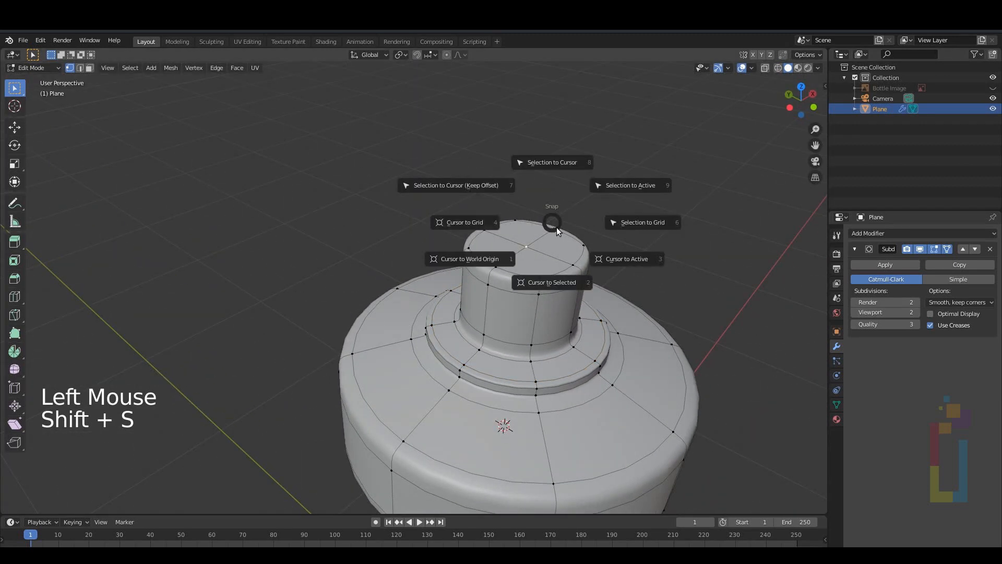
click(540, 278)
middle_drag(541, 278, 554, 235)
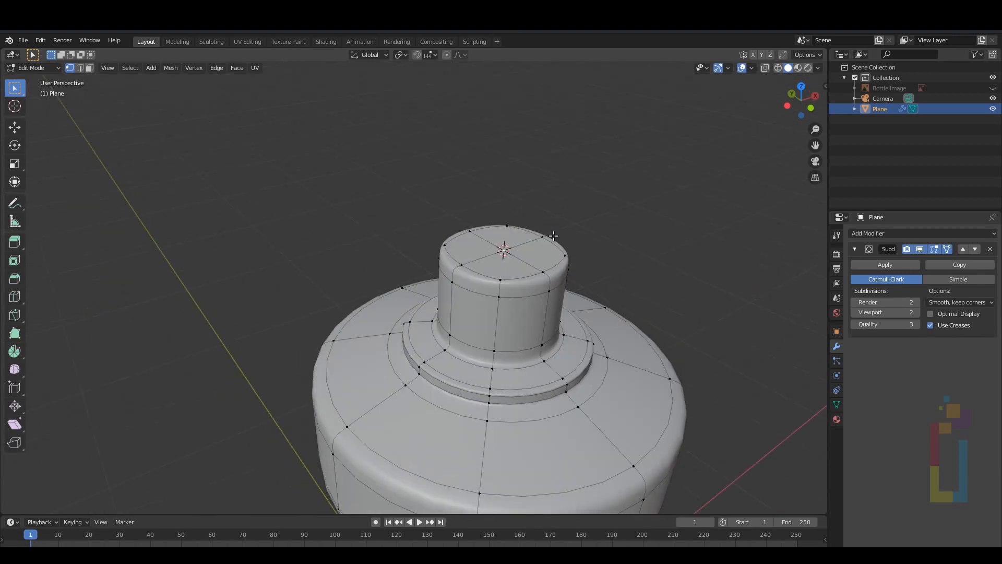
Step: Add a plane at the 3D cursor and hide all the other geometry in the mesh
key(shift+a)
click(553, 236)
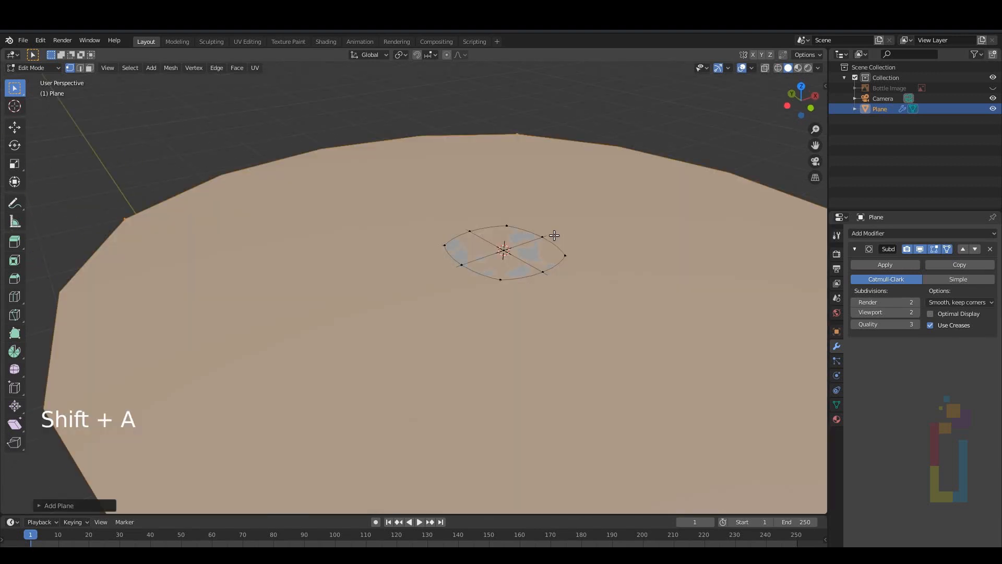
key(shift)
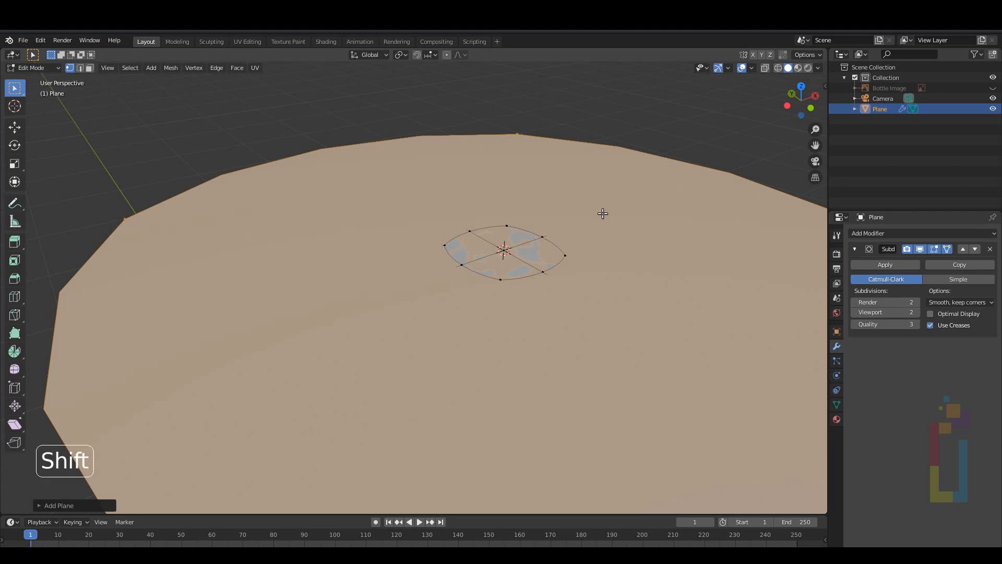
key(shift+h)
scroll(522, 277, down, 3)
scroll(511, 262, up, 1)
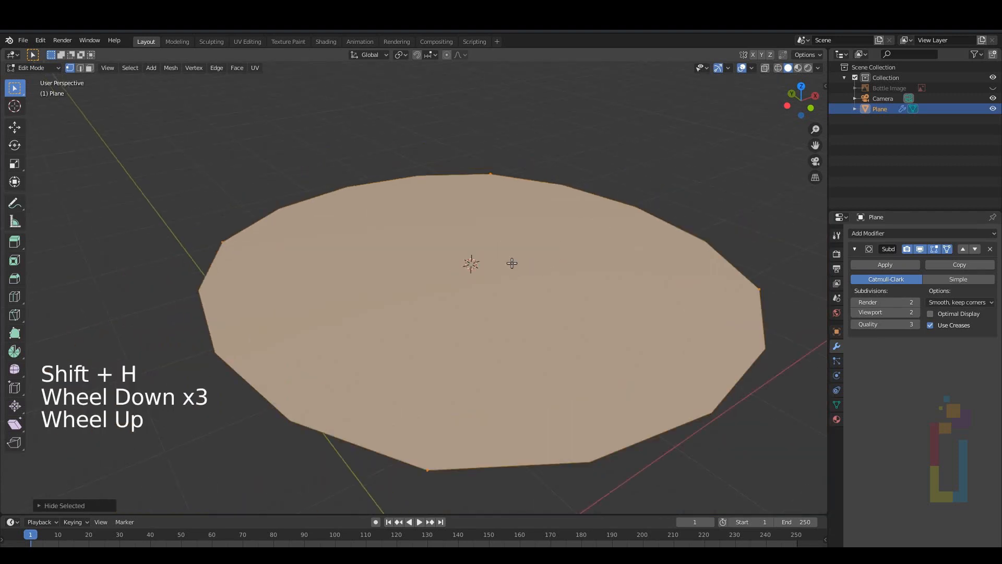
Step: Turn off the Subdivision modifier's viewport display, subdivide the new plane once and round its outline with To Sphere at 1.0
click(919, 249)
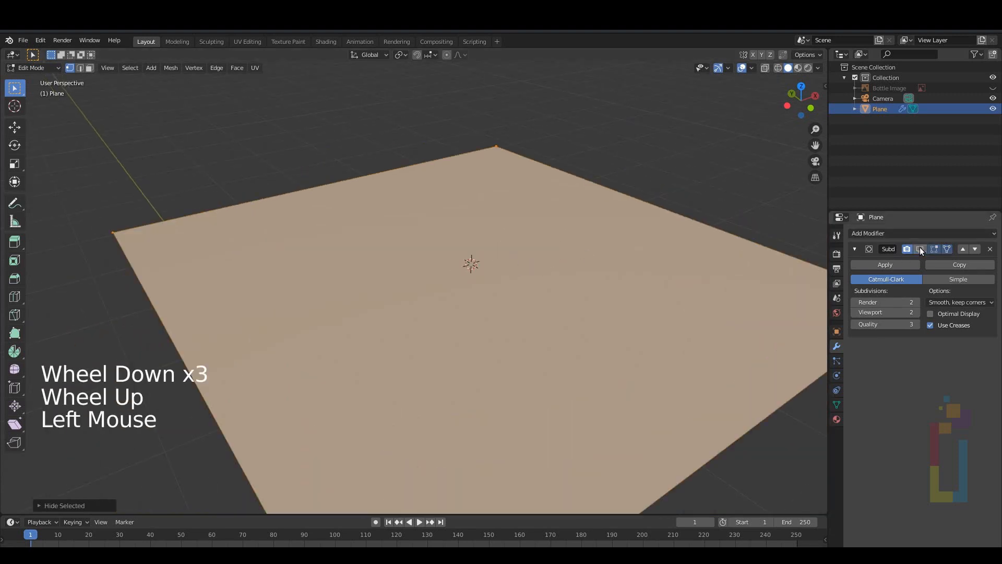
right_click(464, 255)
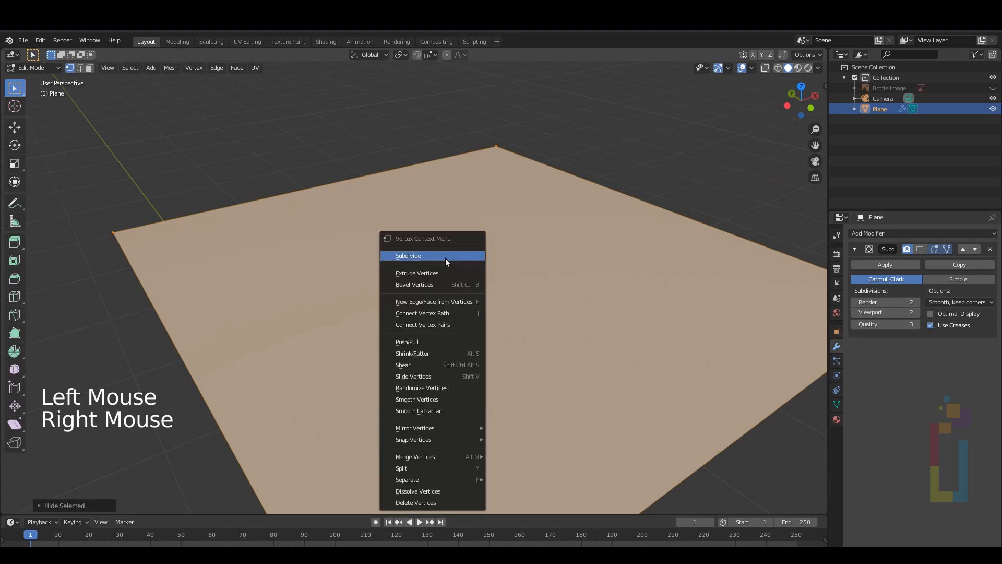
click(446, 258)
ctrl+drag(379, 214, 554, 340)
scroll(541, 329, down, 3)
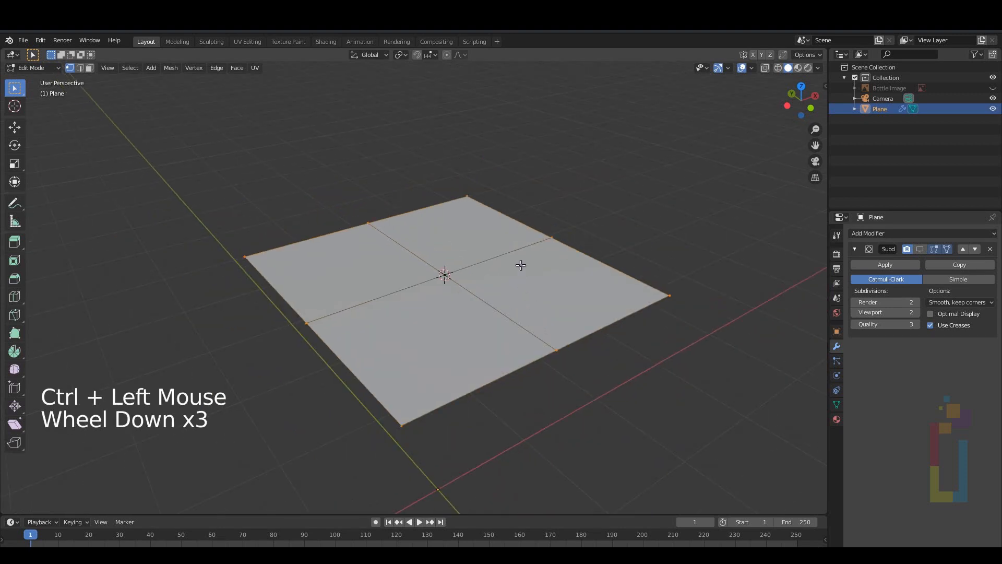
key(shift+alt+s)
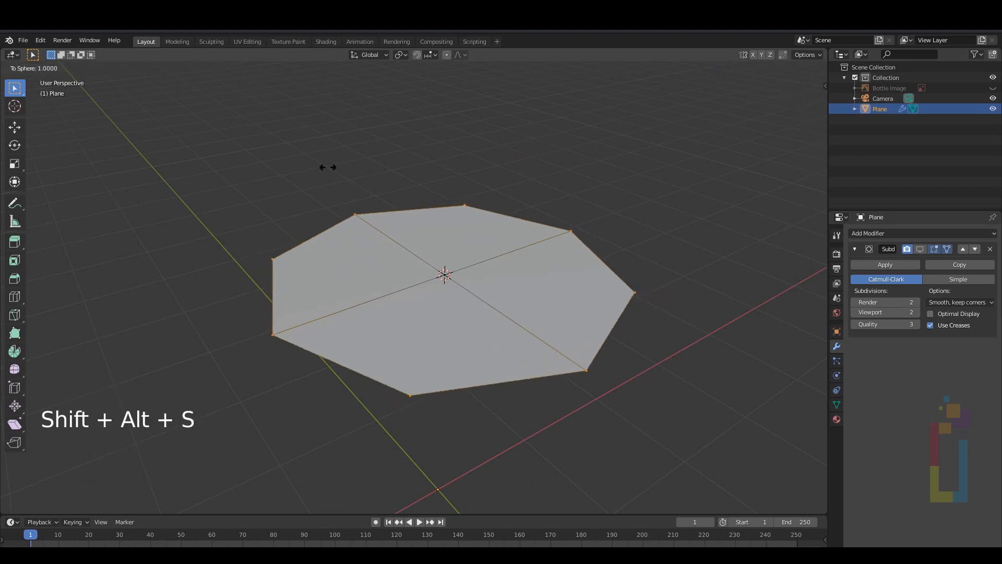
click(550, 151)
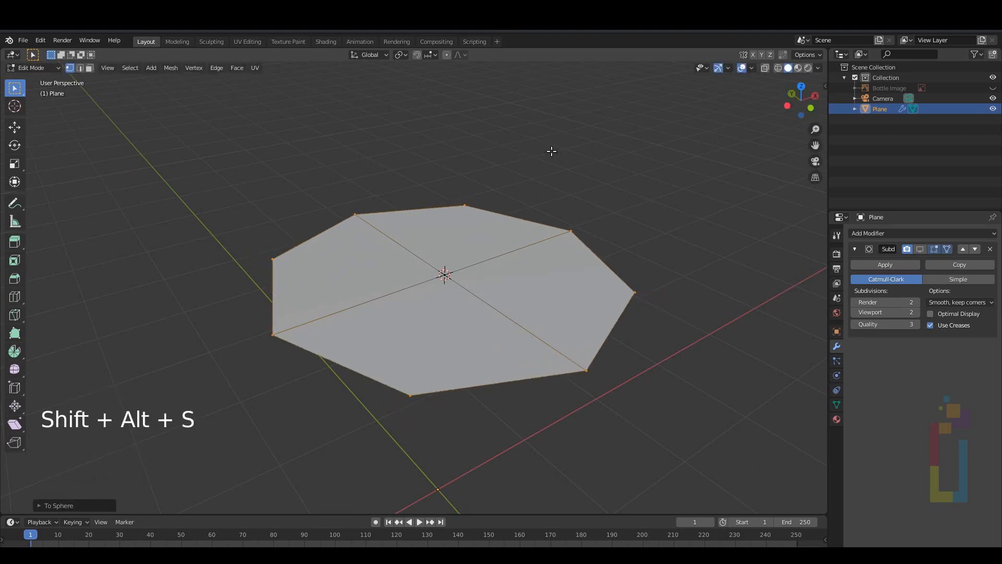
Step: Show the Bottle Image reference in front view and scale the rounded plane to about 0.124 to match the spout's width
click(993, 88)
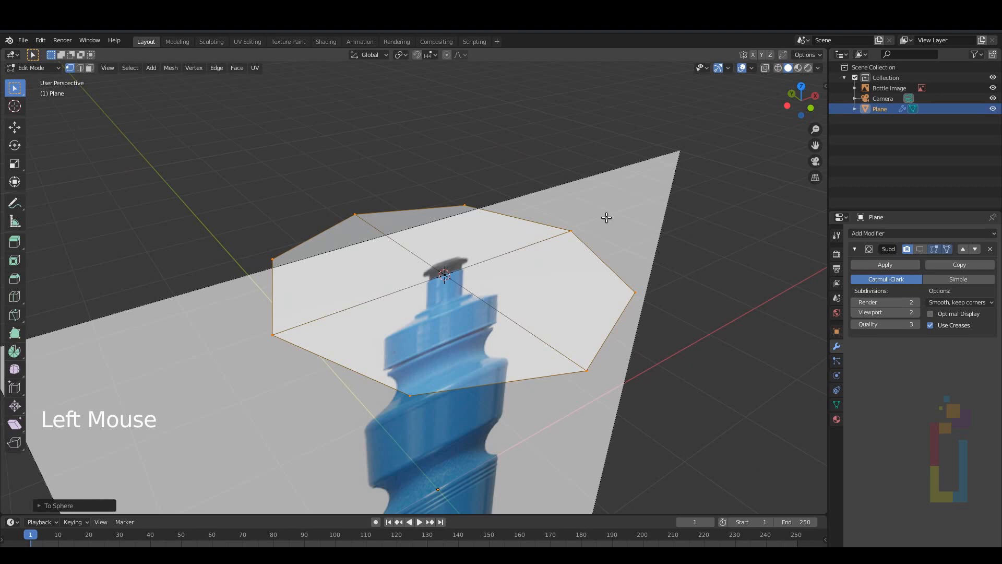
key(KP_1)
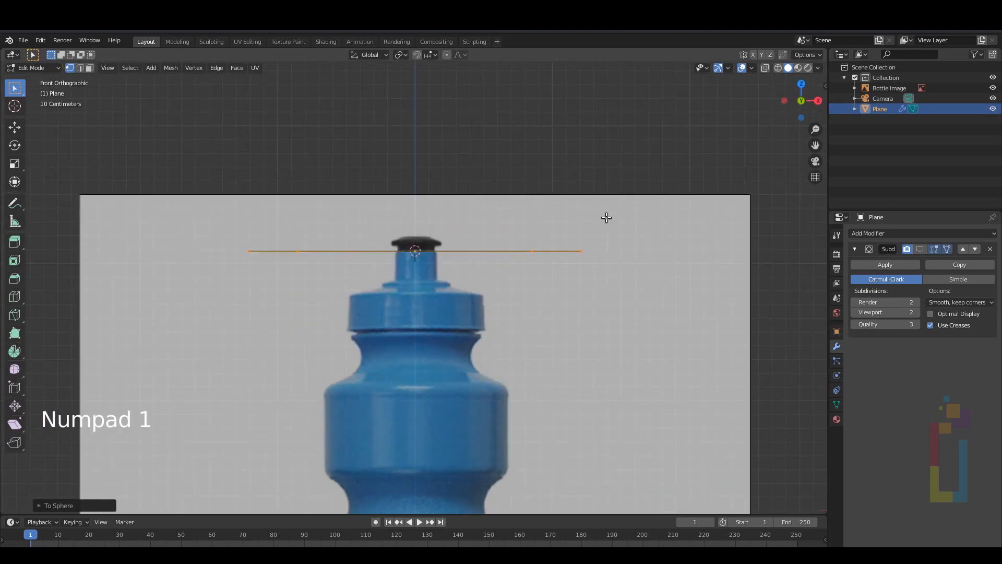
key(a)
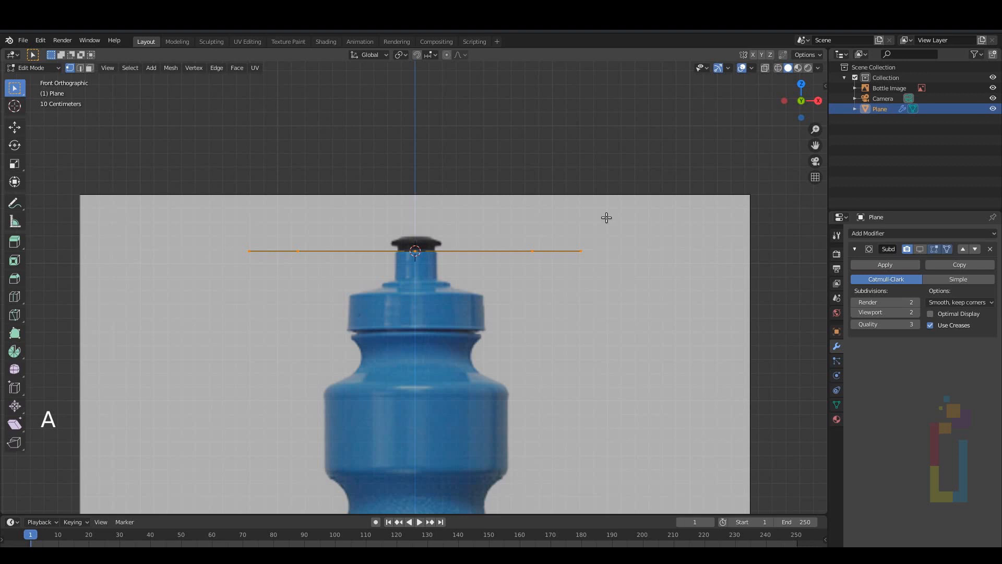
key(s)
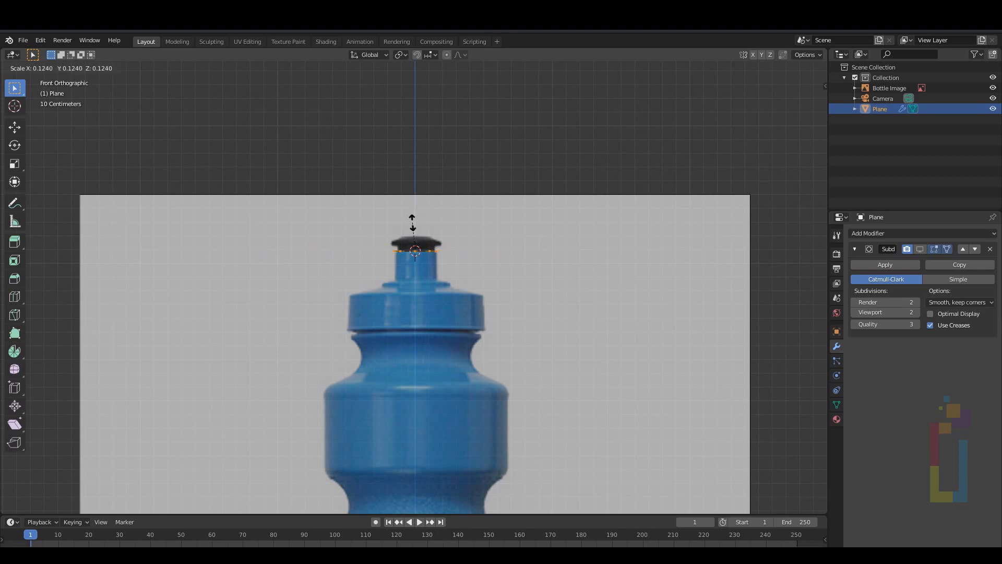
click(413, 227)
Step: Extrude the rounded plane up about 0.04 m to the underside of the black nozzle's flange
scroll(433, 204, up, 9)
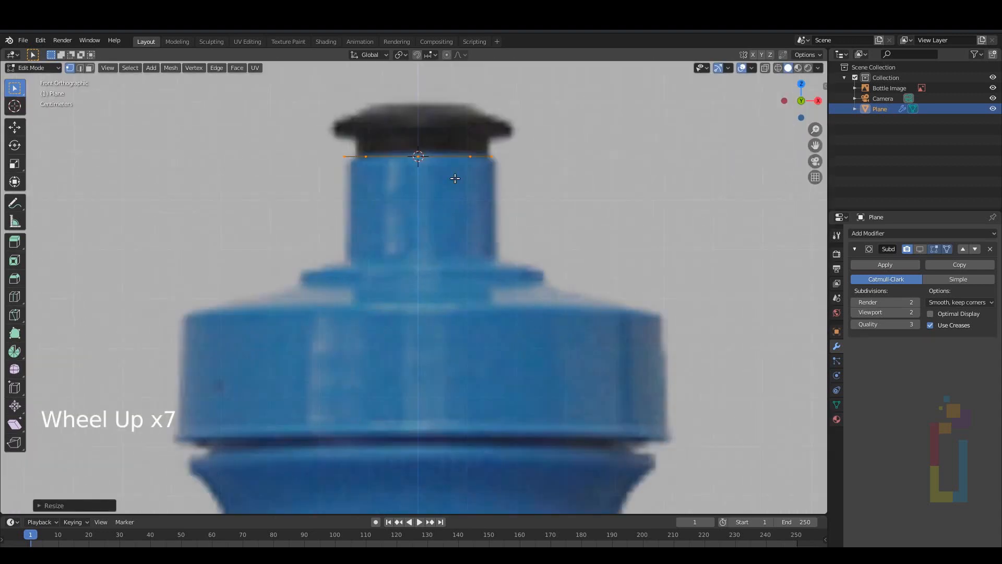
shift+middle_drag(464, 164, 393, 313)
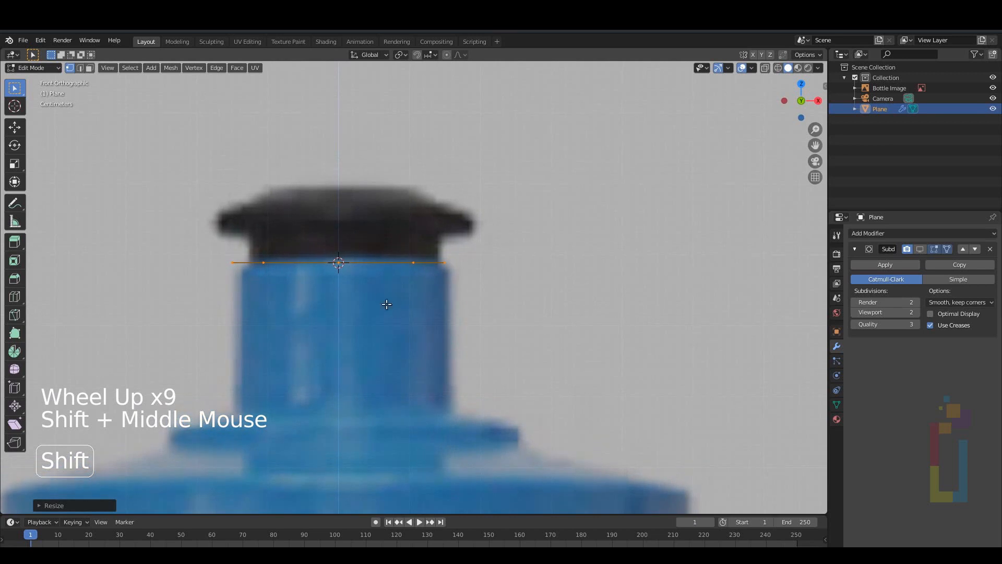
scroll(385, 257, up, 2)
shift+middle_drag(371, 237, 414, 261)
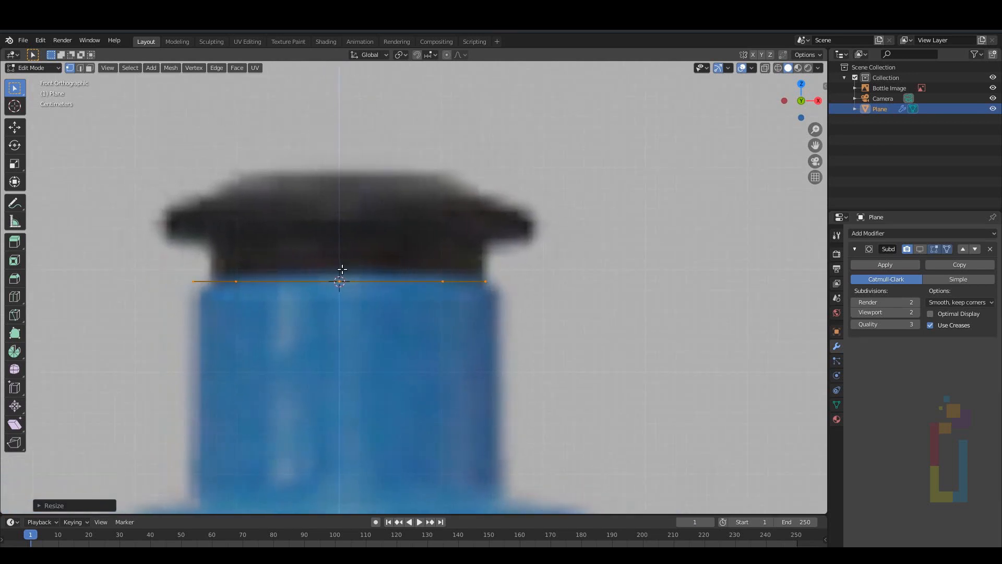
key(e)
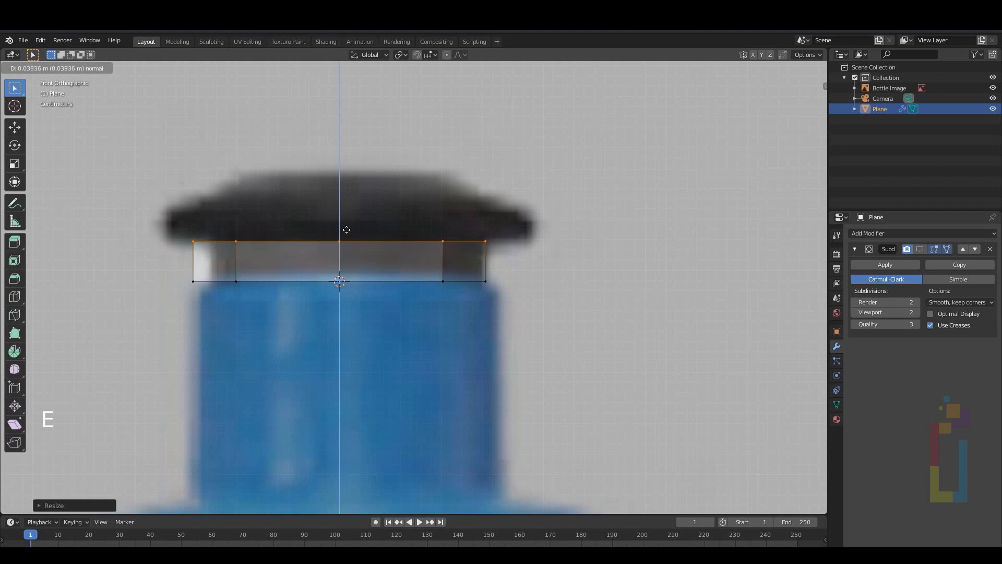
click(346, 228)
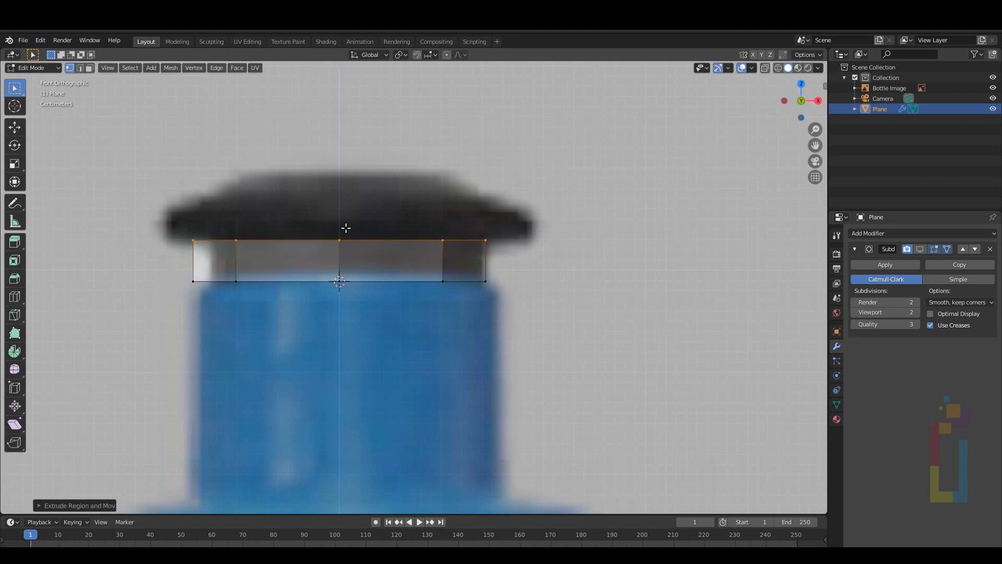
Step: Extrude the nozzle's top face upward again and scale it outward, locked on Z, to about the flange's width
key(e)
click(437, 199)
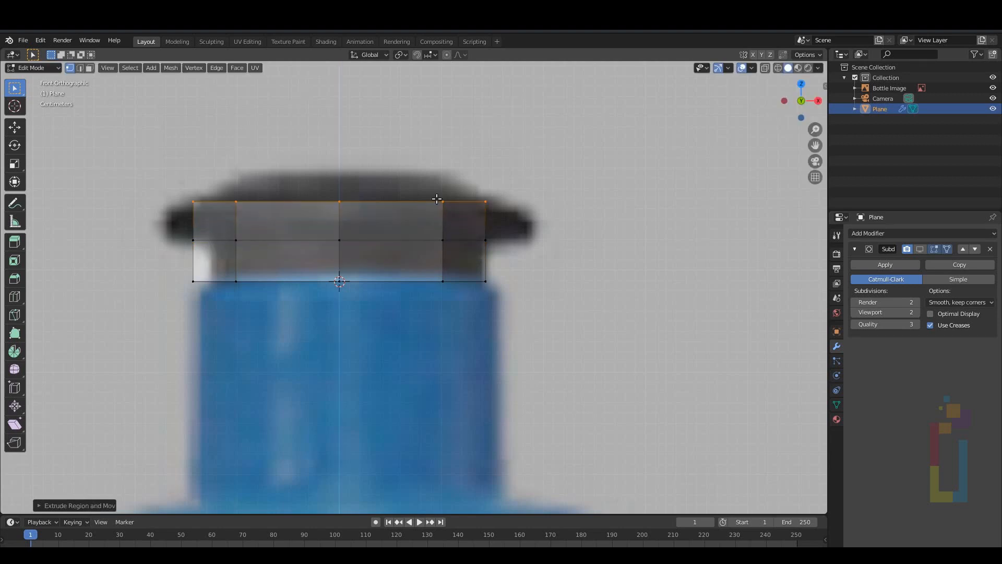
key(s)
key(shift+z)
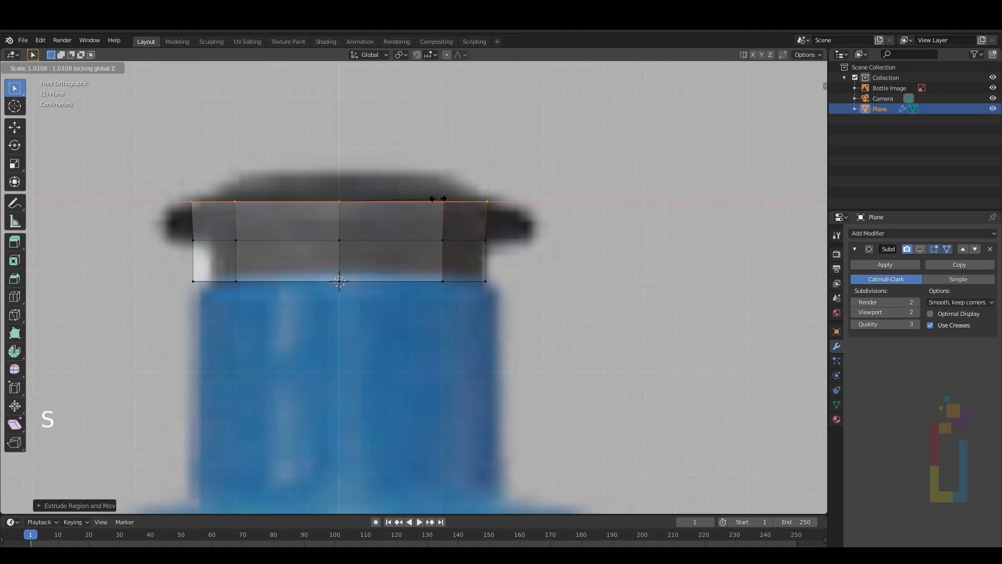
click(459, 195)
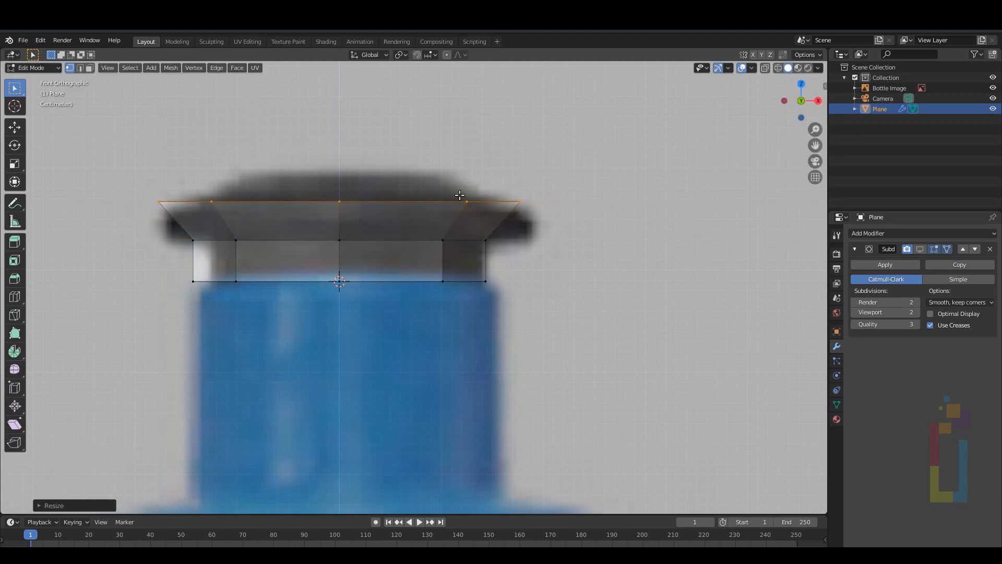
Step: Lower the widened face about 0.033 m along Z to the flange's underside and extrude it up about 0.024 m for the rim
key(g)
key(g)
right_click(394, 153)
key(g)
key(z)
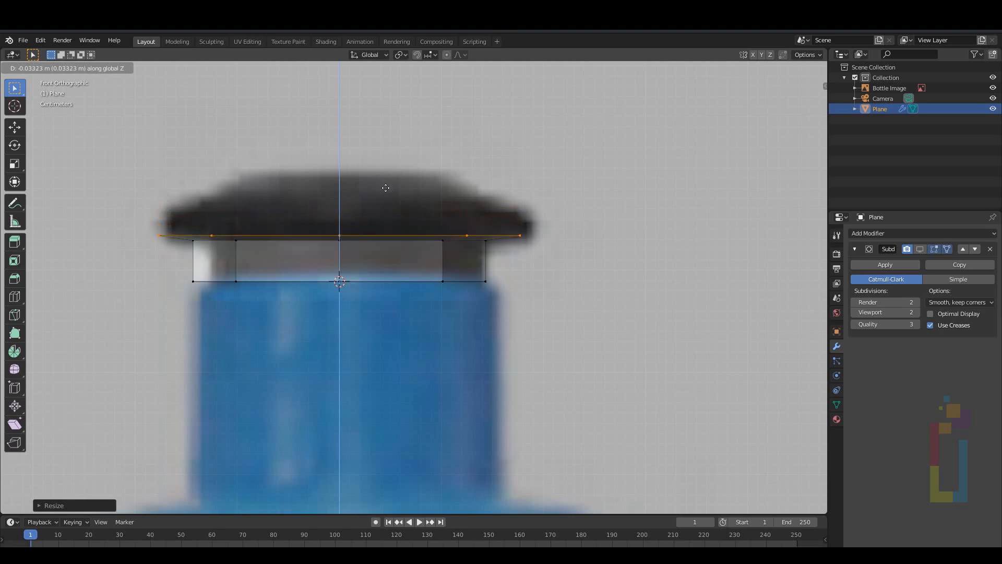
click(386, 187)
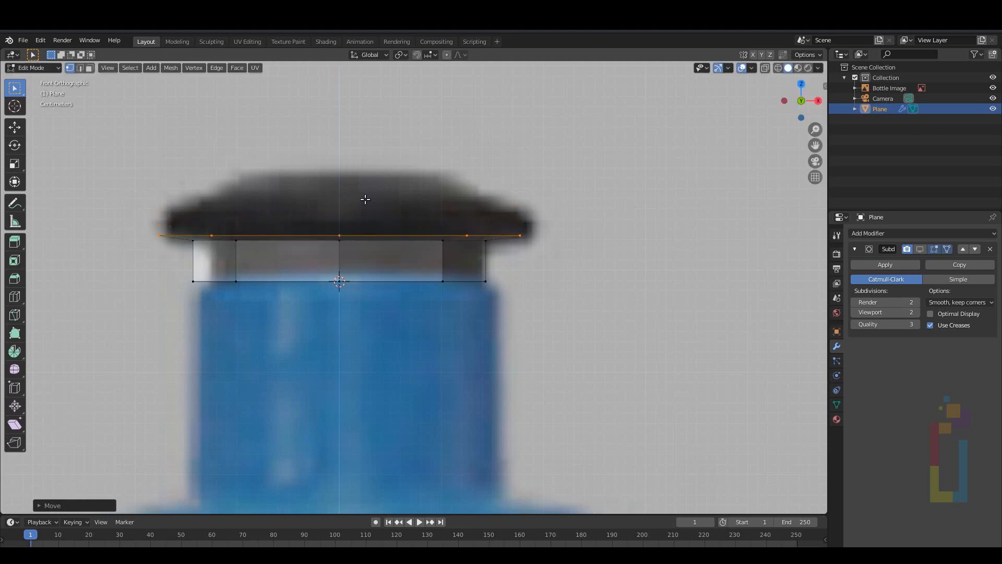
key(e)
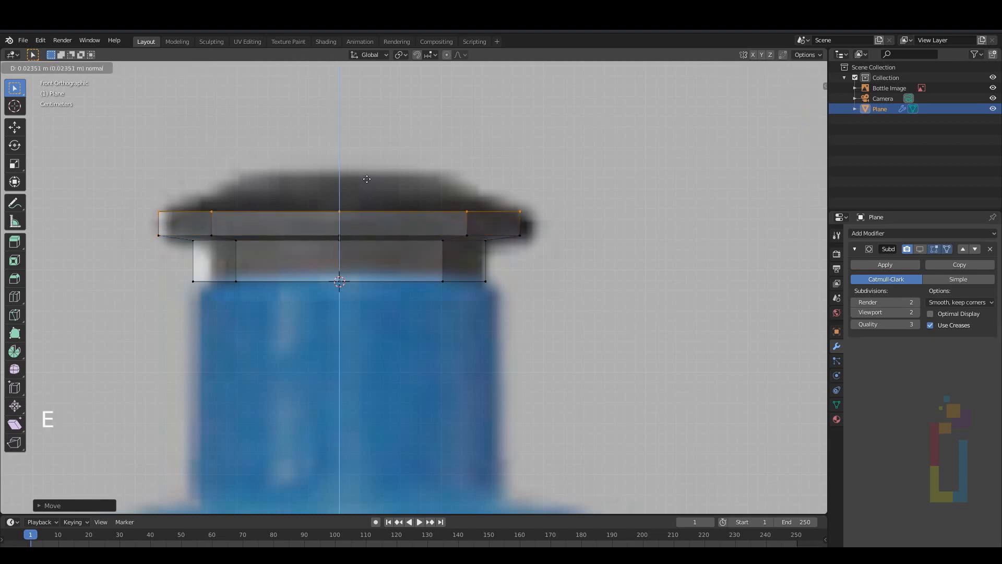
click(368, 177)
Step: Extrude the rim's top face up about 0.038 m along Z and scale it inward, locked on Z, to match the nozzle's narrower top
key(e)
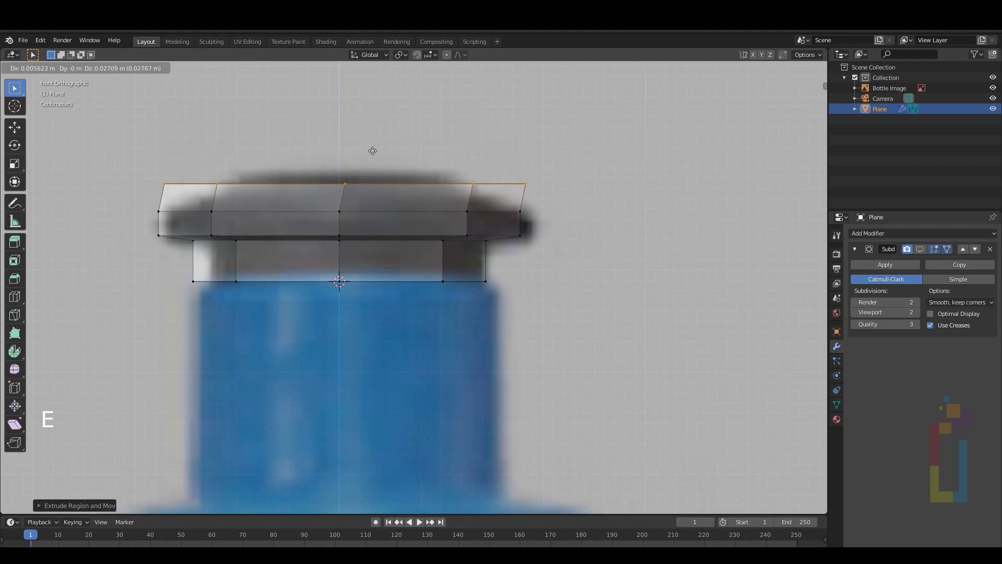
key(z)
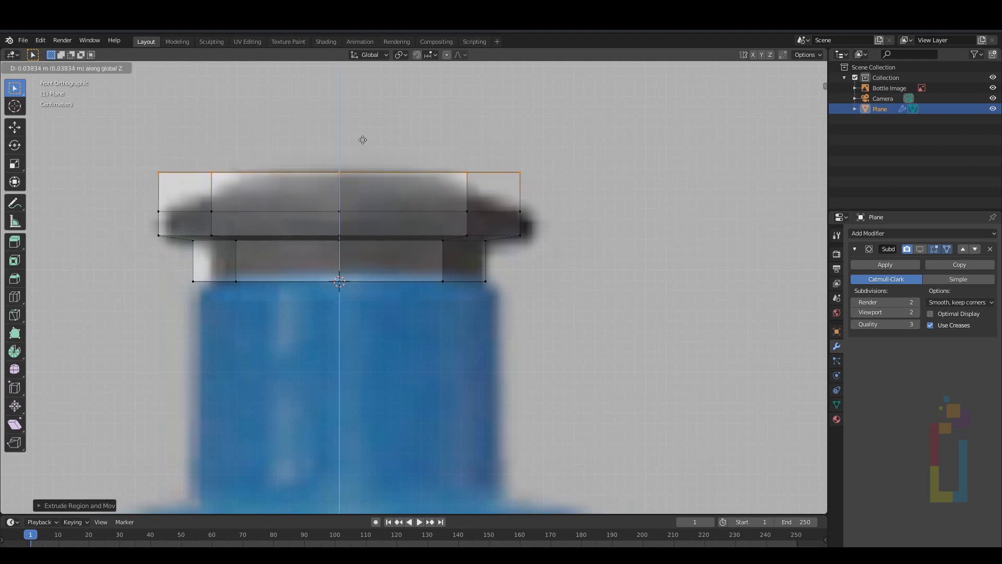
click(362, 140)
key(s)
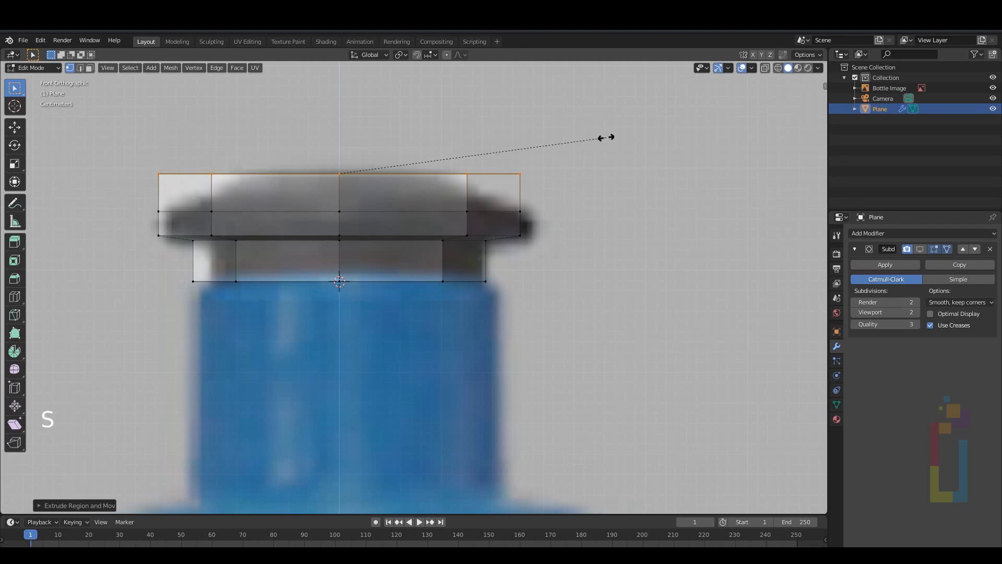
key(shift+z)
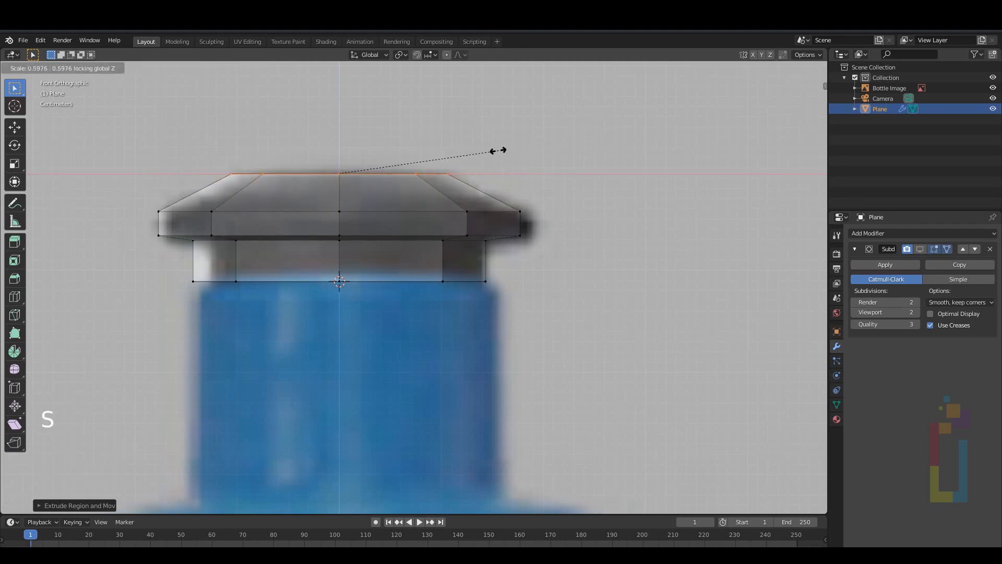
click(486, 151)
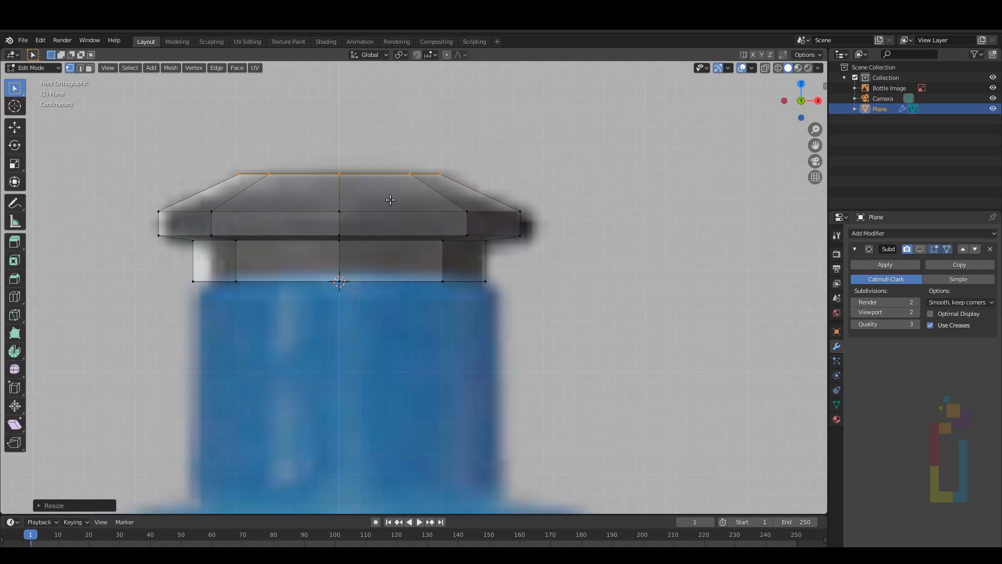
Step: Shade the bottle object smooth and enable the Subdivision modifier's viewport display while editing the nozzle mesh
key(Tab)
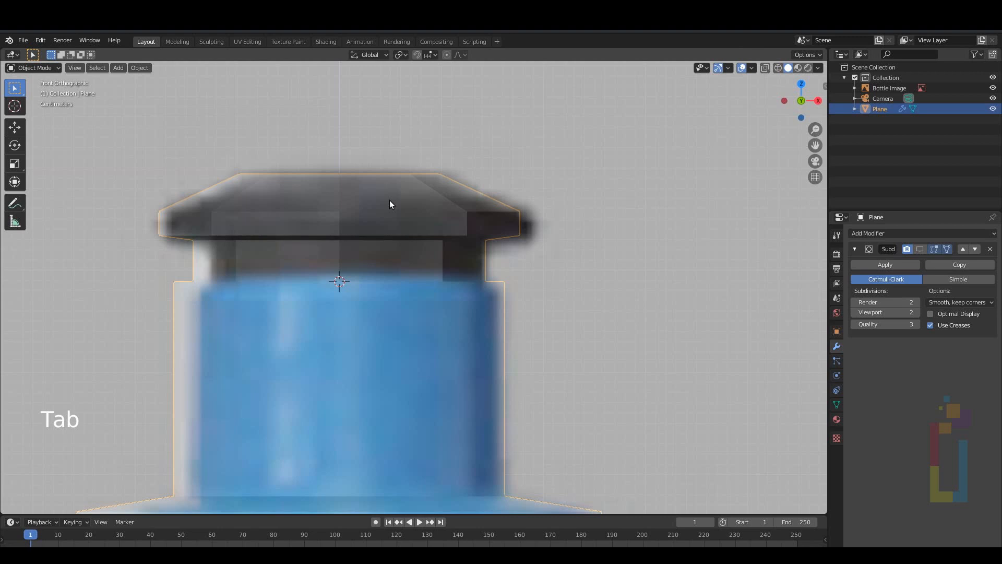
right_click(389, 199)
click(389, 200)
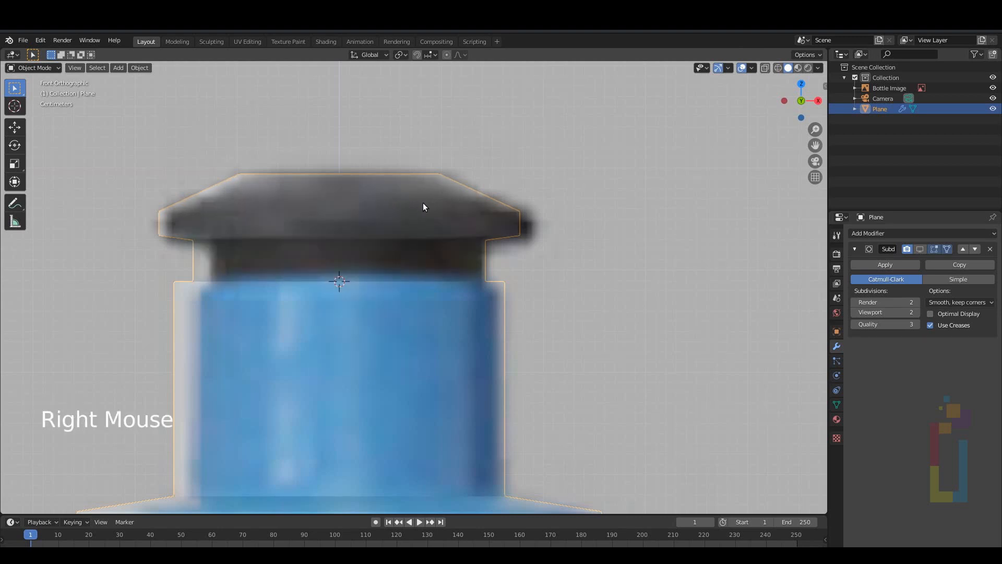
key(Tab)
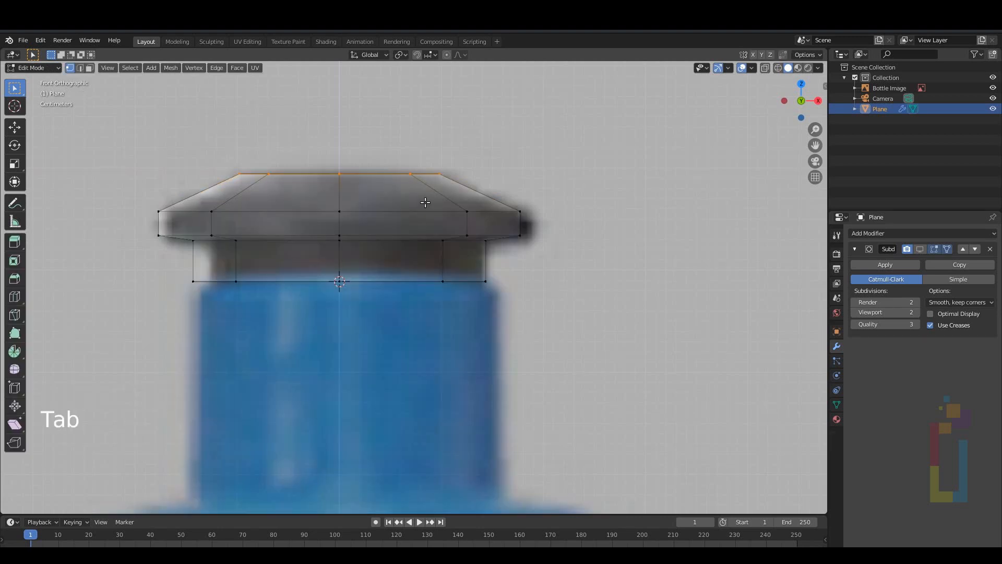
click(920, 249)
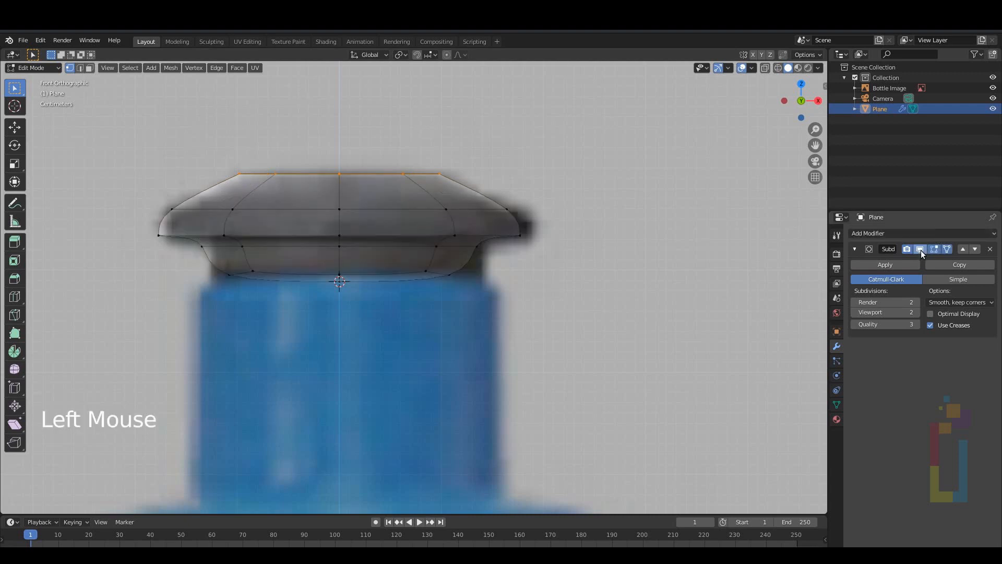
Step: Add one edge loop close to the bottom of the nozzle's neck and another near the upper edge of its sloped top
key(ctrl)
key(ctrl+r)
click(459, 263)
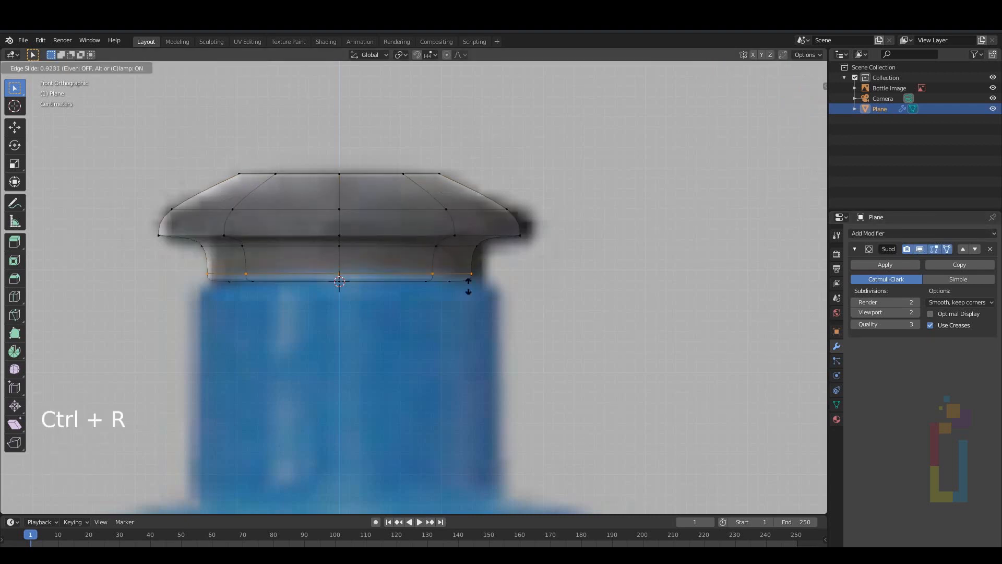
click(469, 300)
key(ctrl+r)
key(ctrl+r)
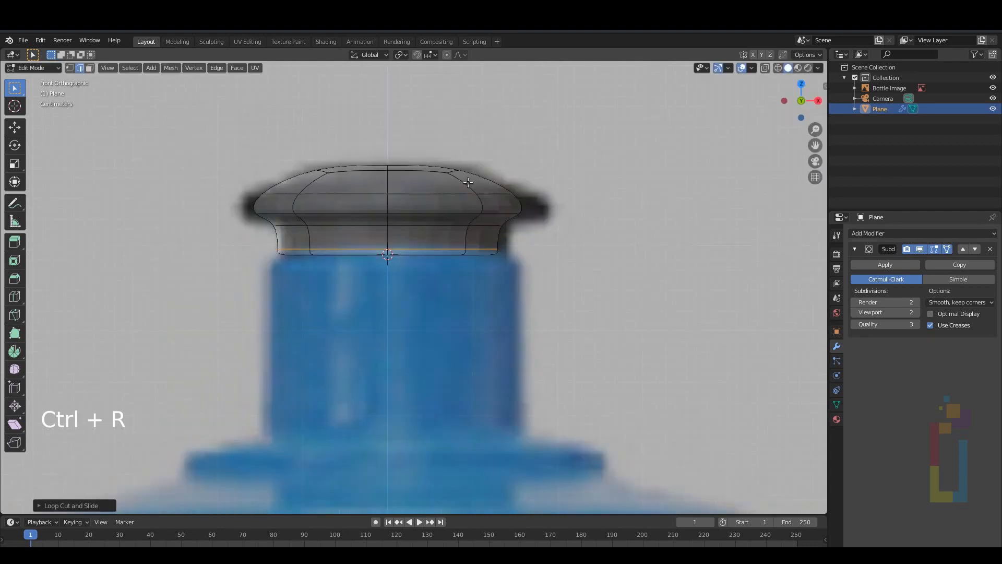
click(465, 181)
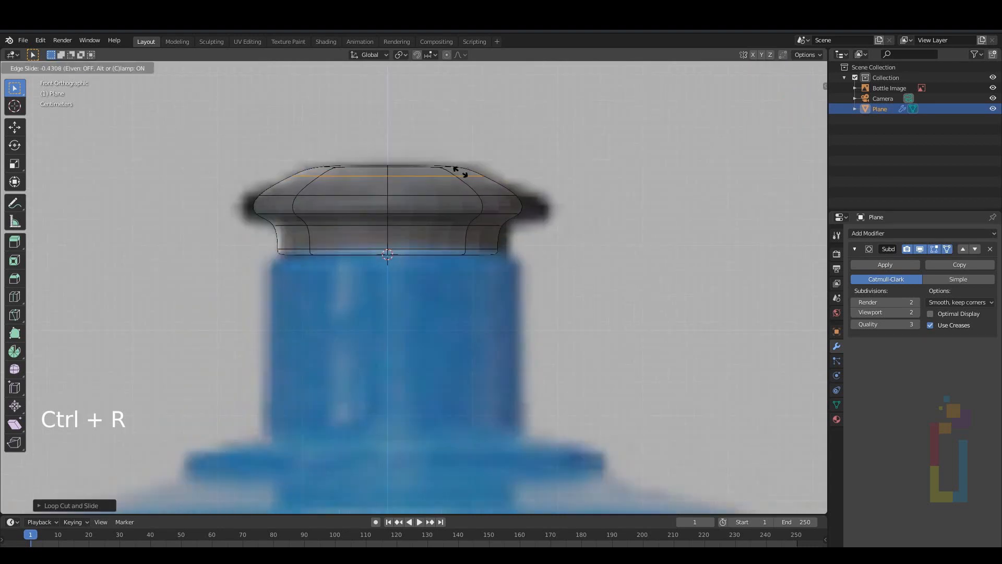
click(459, 170)
Step: Add two edge loops around the nozzle's flange rim, one toward its lower edge and one toward its upper edge
key(ctrl+r)
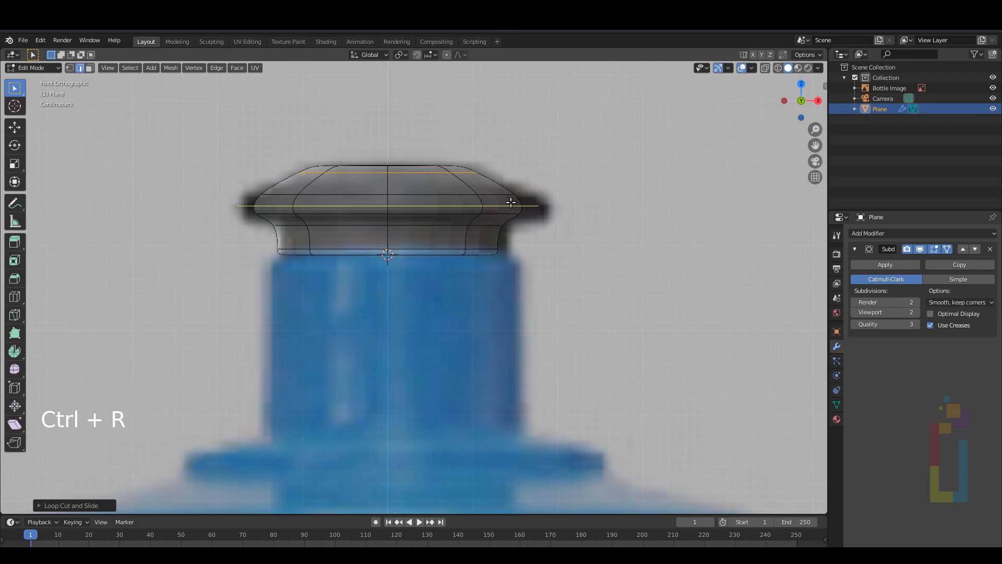
click(512, 202)
click(514, 207)
key(ctrl+r)
click(514, 203)
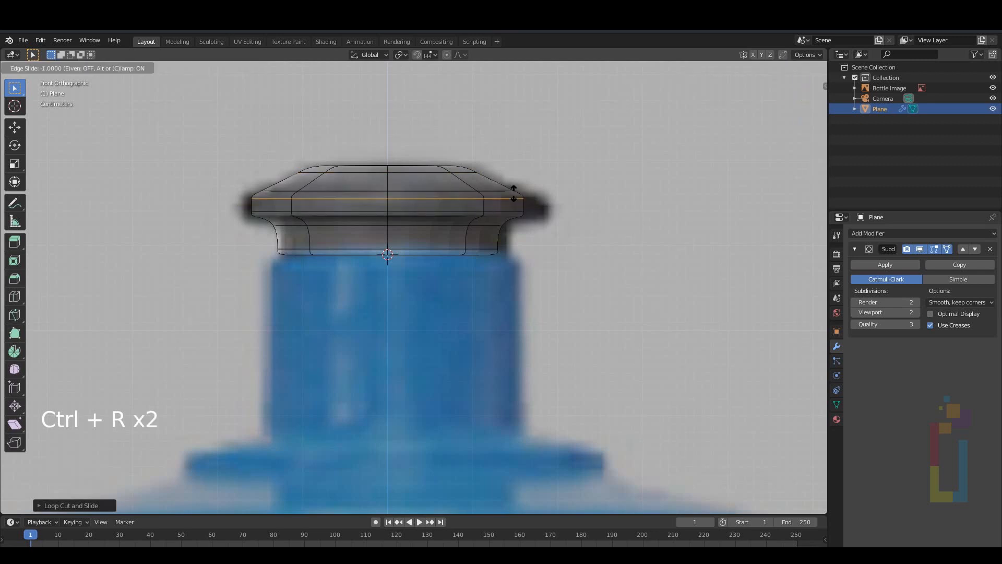
click(513, 203)
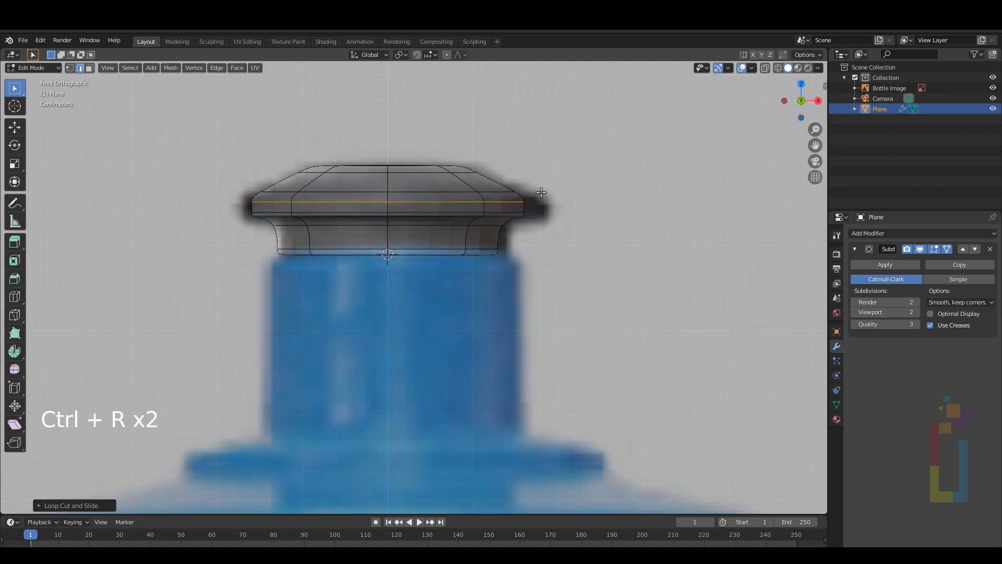
Step: Add an edge loop around the nozzle's neck and slide it up close to the flange's underside
key(ctrl+r)
click(502, 243)
click(501, 219)
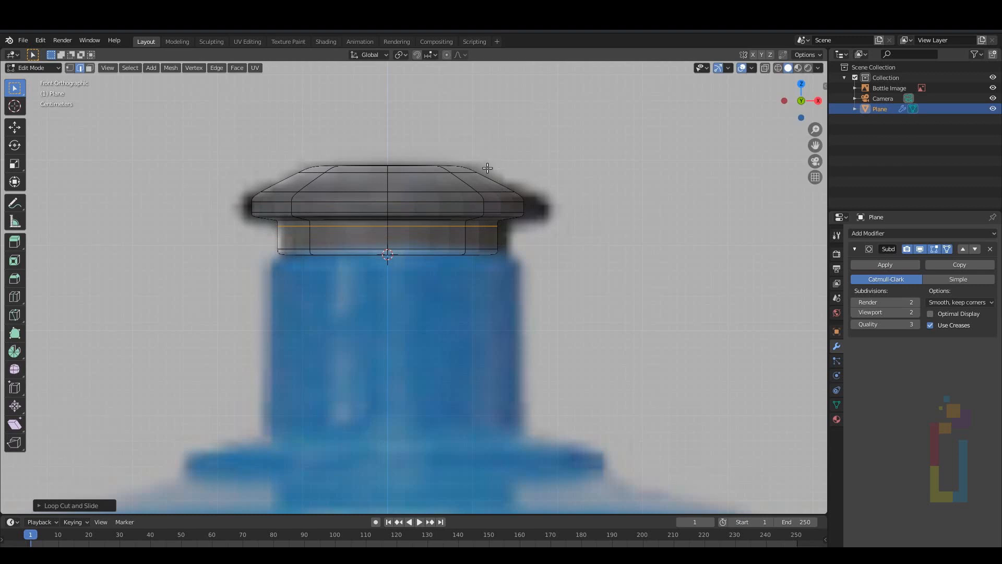
Step: Reveal the hidden bottle geometry, then hide the Bottle Image reference to view the whole bottle in Object Mode
key(alt+h)
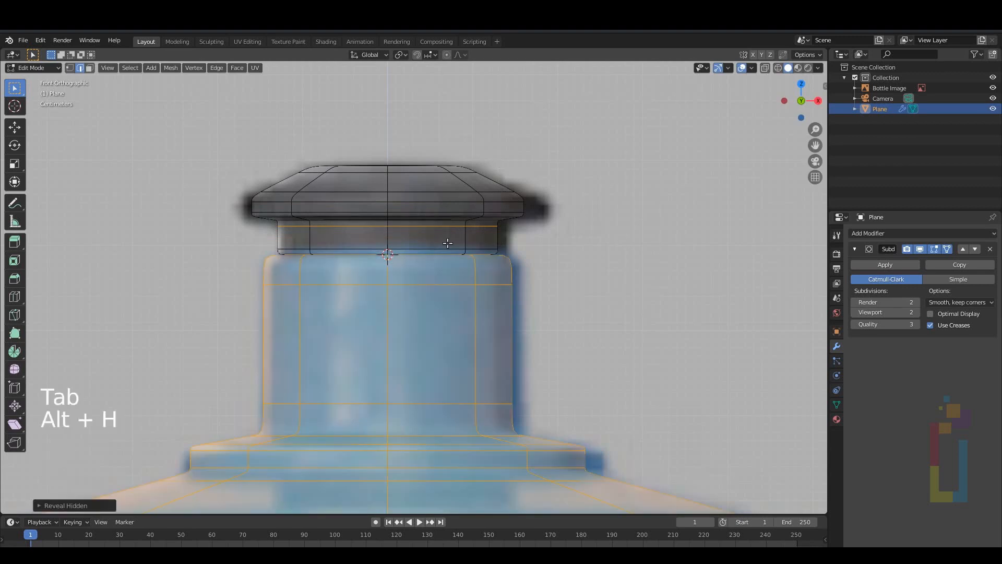
click(992, 87)
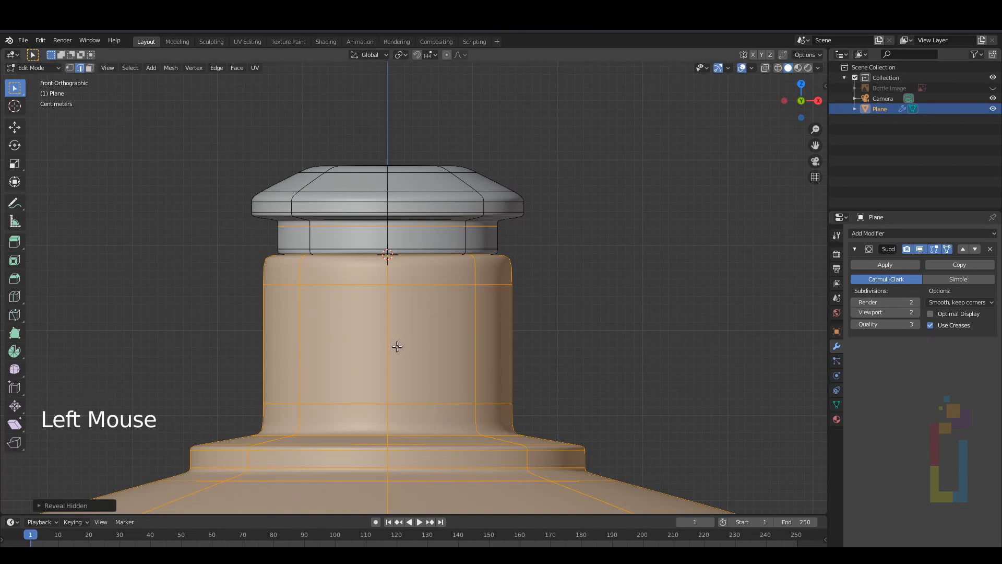
key(Tab)
scroll(391, 351, down, 7)
mouse_move(391, 352)
middle_down()
mouse_move(425, 379)
mouse_move(384, 298)
mouse_move(402, 321)
mouse_move(390, 271)
mouse_move(411, 319)
mouse_move(385, 338)
mouse_move(411, 363)
mouse_move(401, 351)
middle_up()
scroll(428, 381, down, 1)
scroll(428, 381, down, 7)
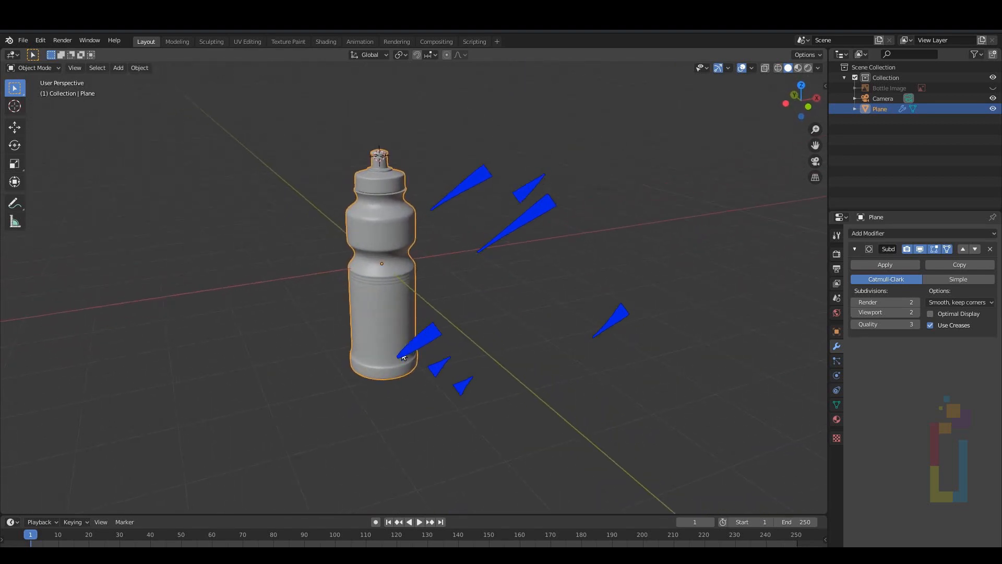